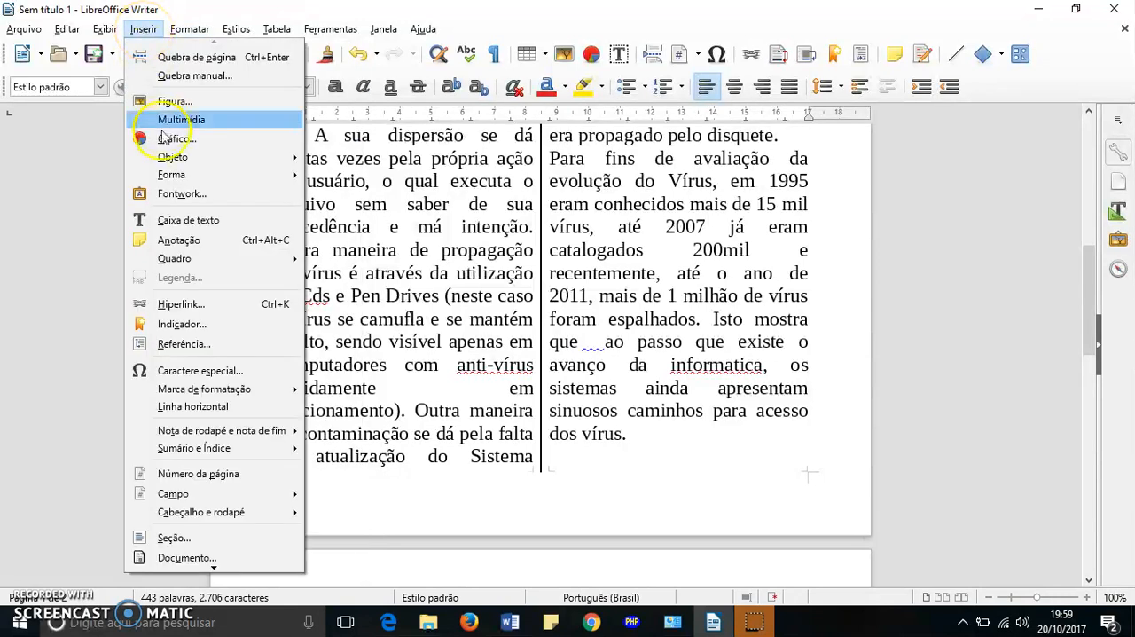
- Add a header to the Estilo padrão page style and enter "Teste de Cabeçalho" as its text
mouse_move(219, 518)
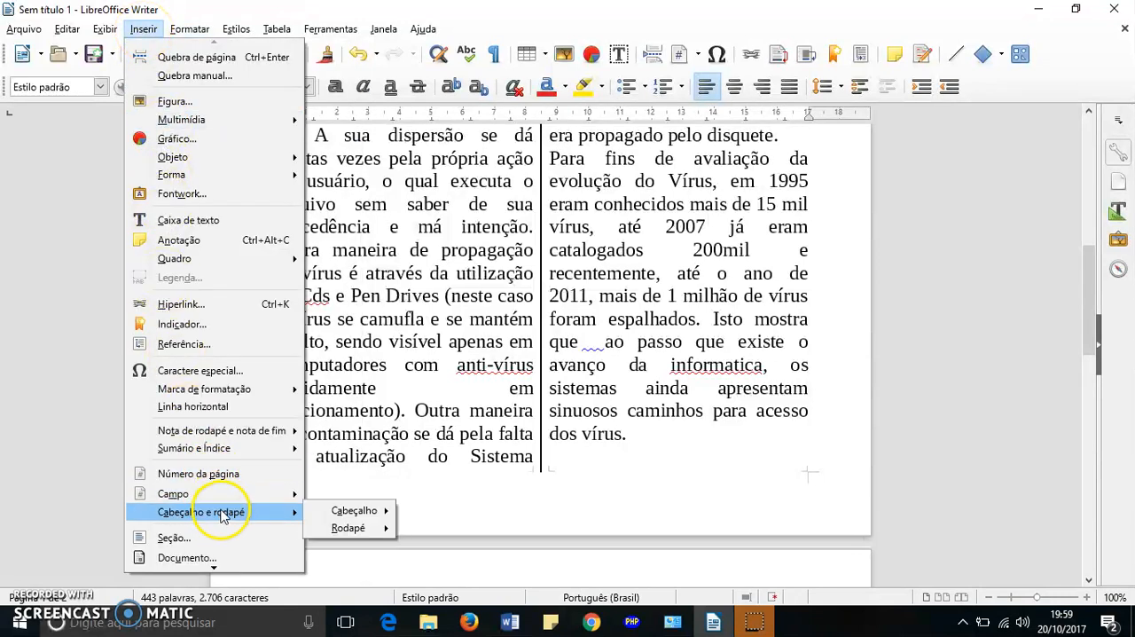
mouse_move(330, 511)
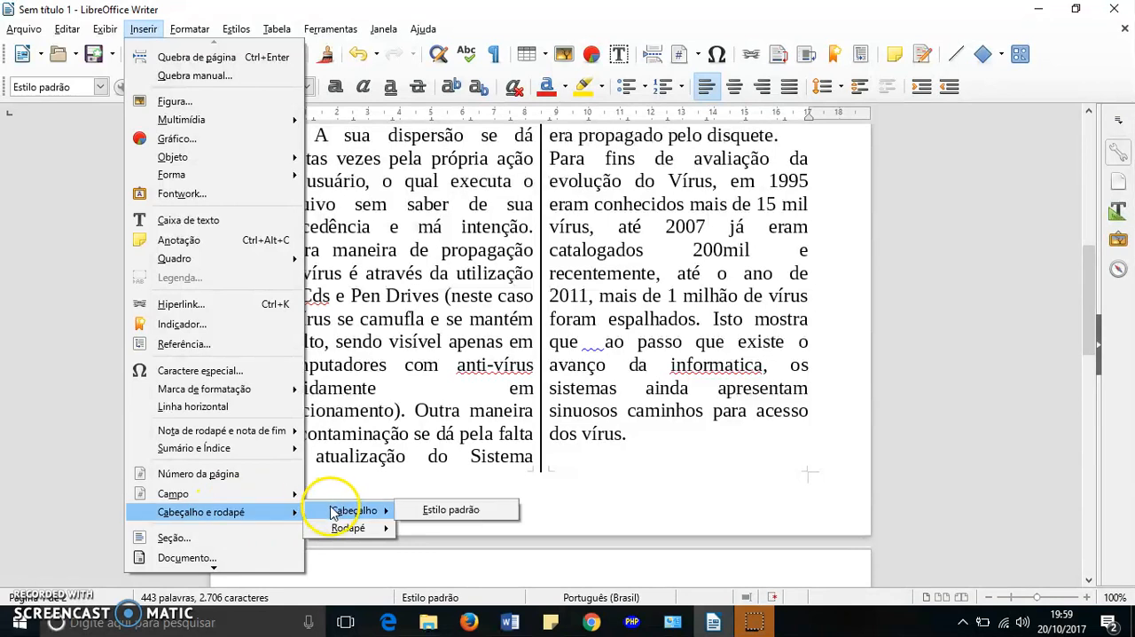
click(452, 512)
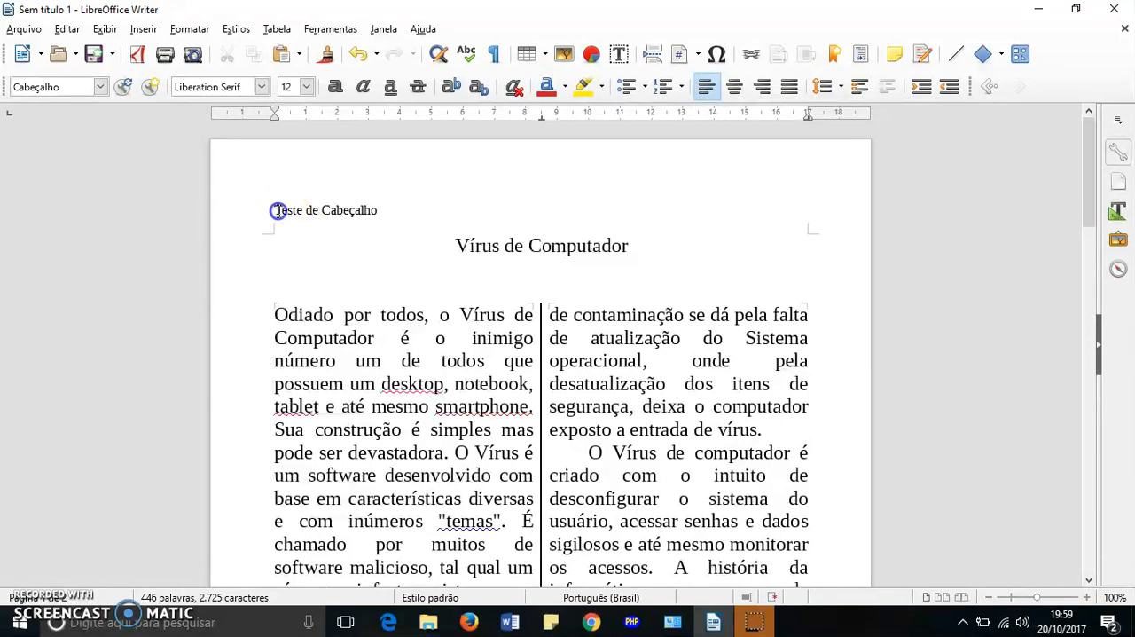
- Center the header text "Teste de Cabeçalho" horizontally
drag(274, 210, 361, 209)
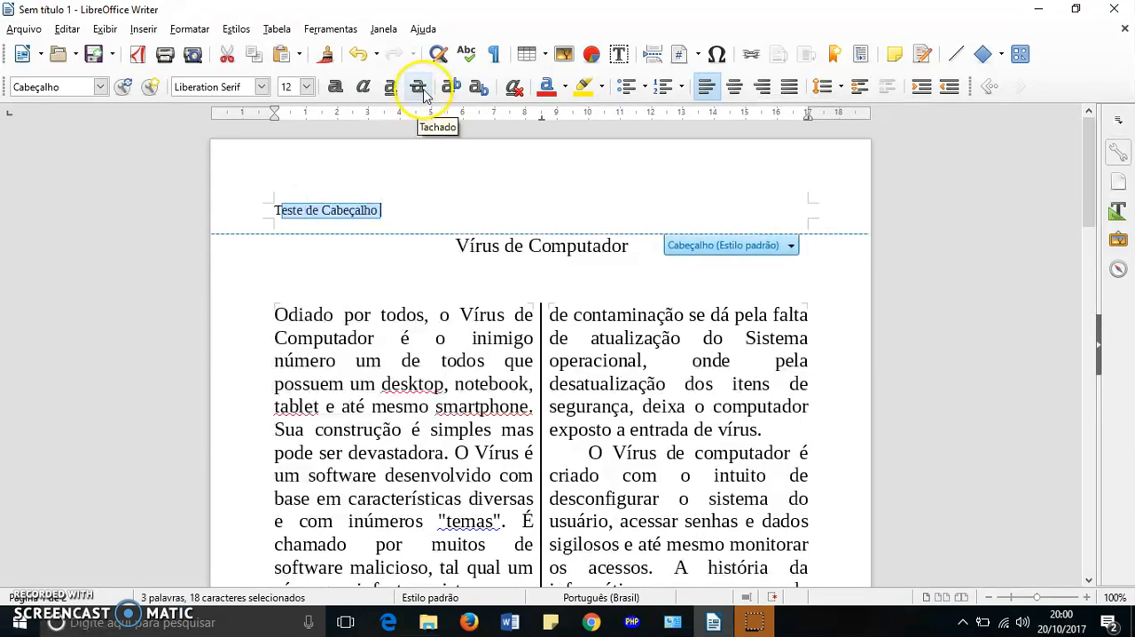
click(737, 91)
click(541, 186)
- Apply bold and underline formatting to the whole header text
click(477, 210)
drag(477, 210, 593, 210)
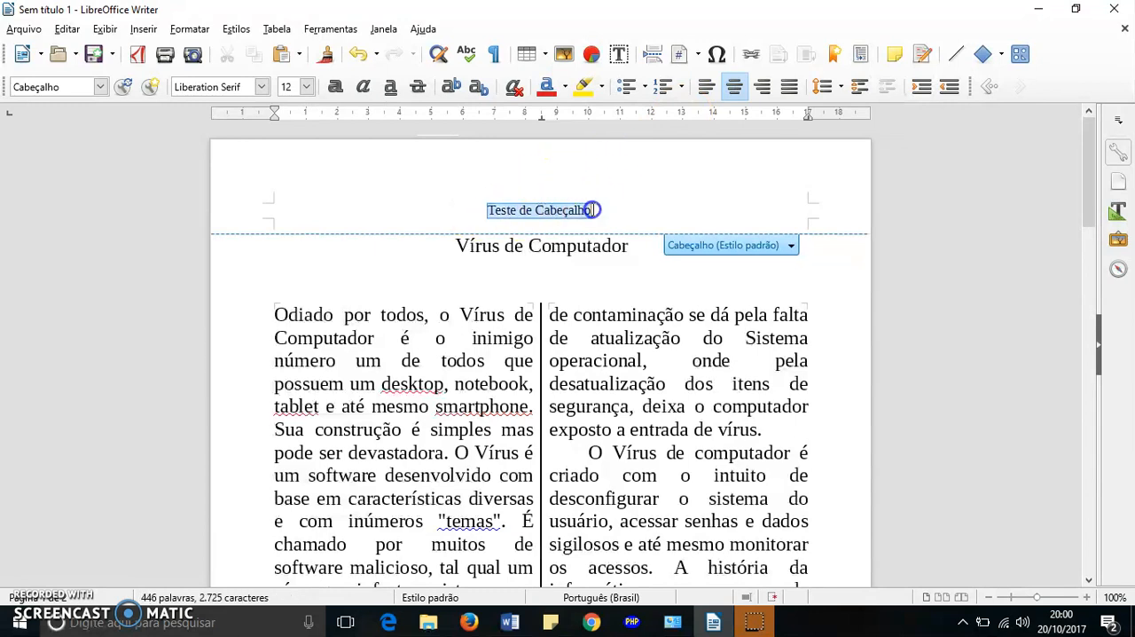
click(334, 85)
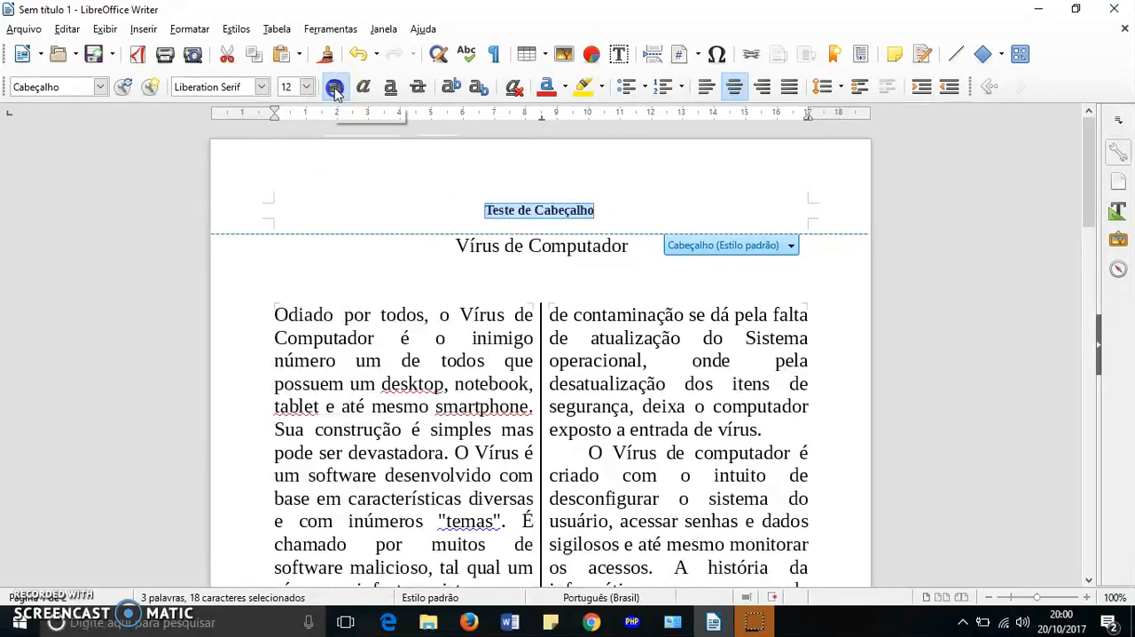
click(391, 89)
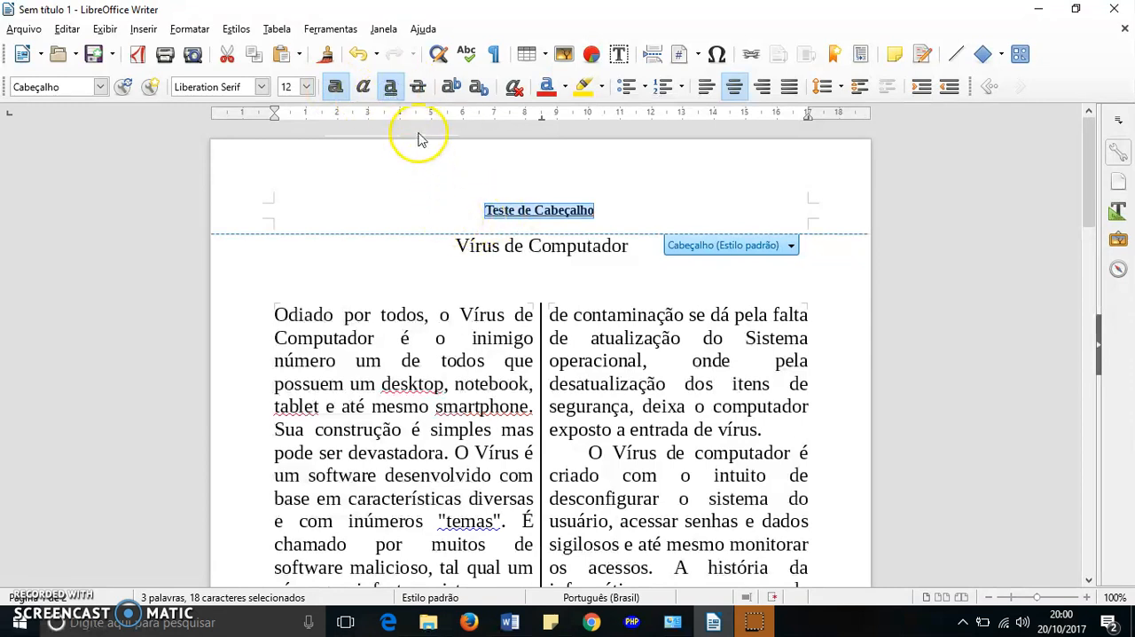
click(449, 199)
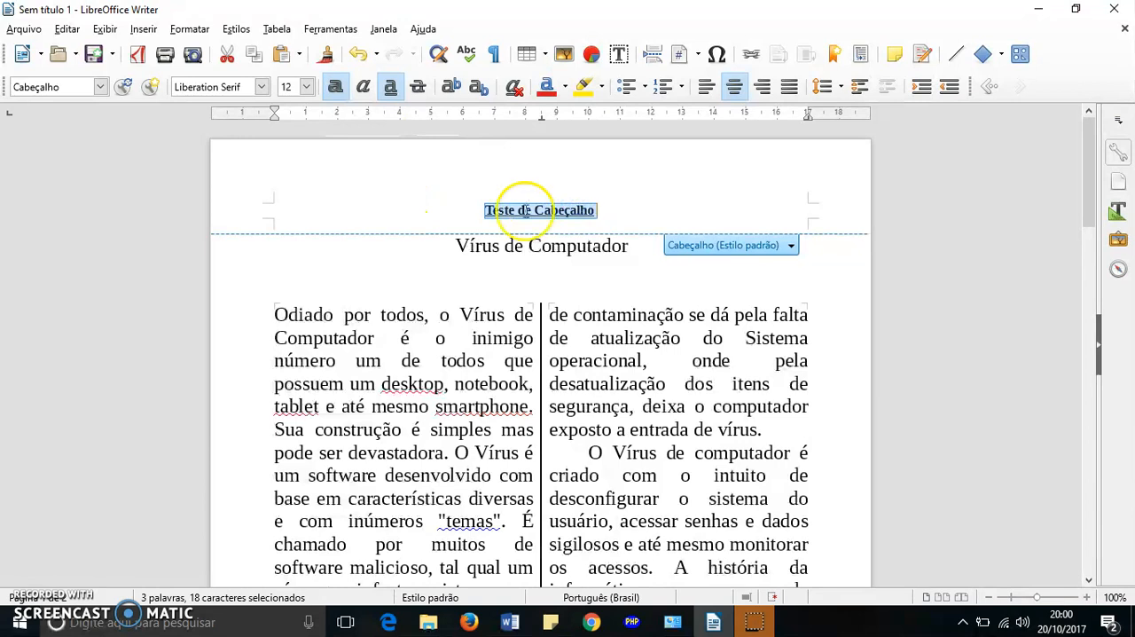
- Change the font of the header text to Lucida Handwriting
click(263, 86)
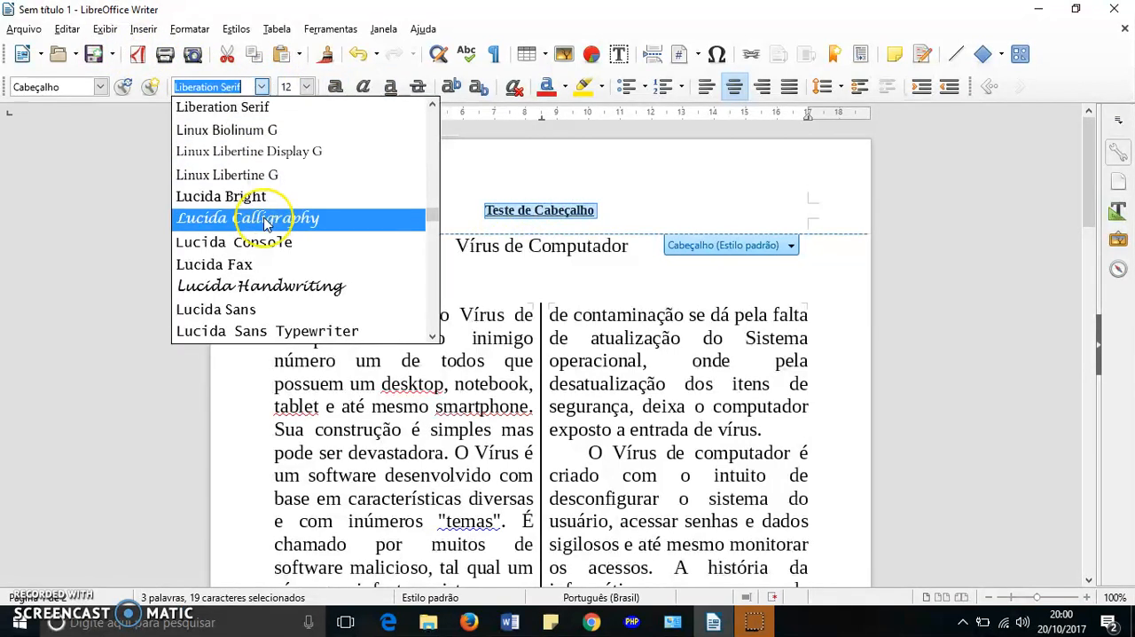
scroll(266, 223, down, 1)
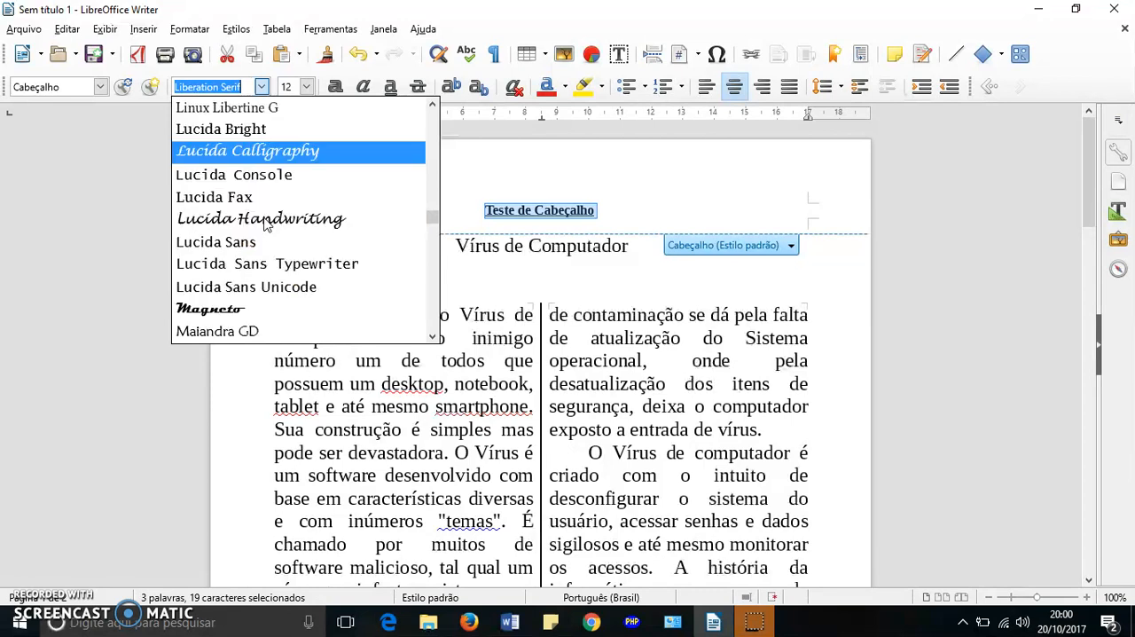
scroll(256, 293, down, 1)
scroll(257, 257, down, 10)
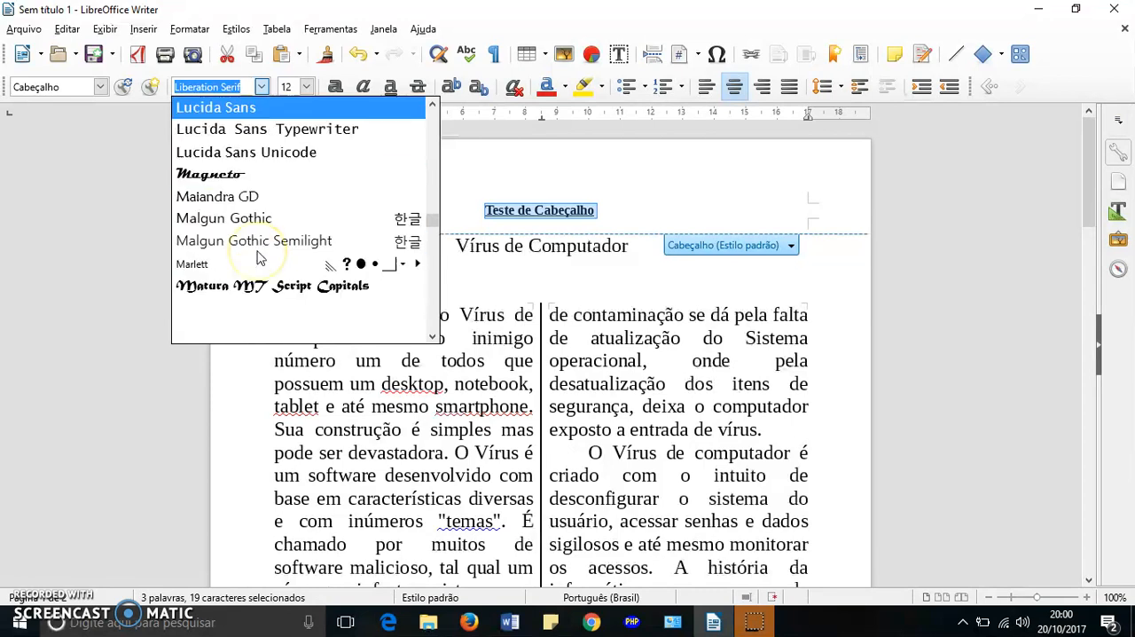
scroll(258, 263, up, 10)
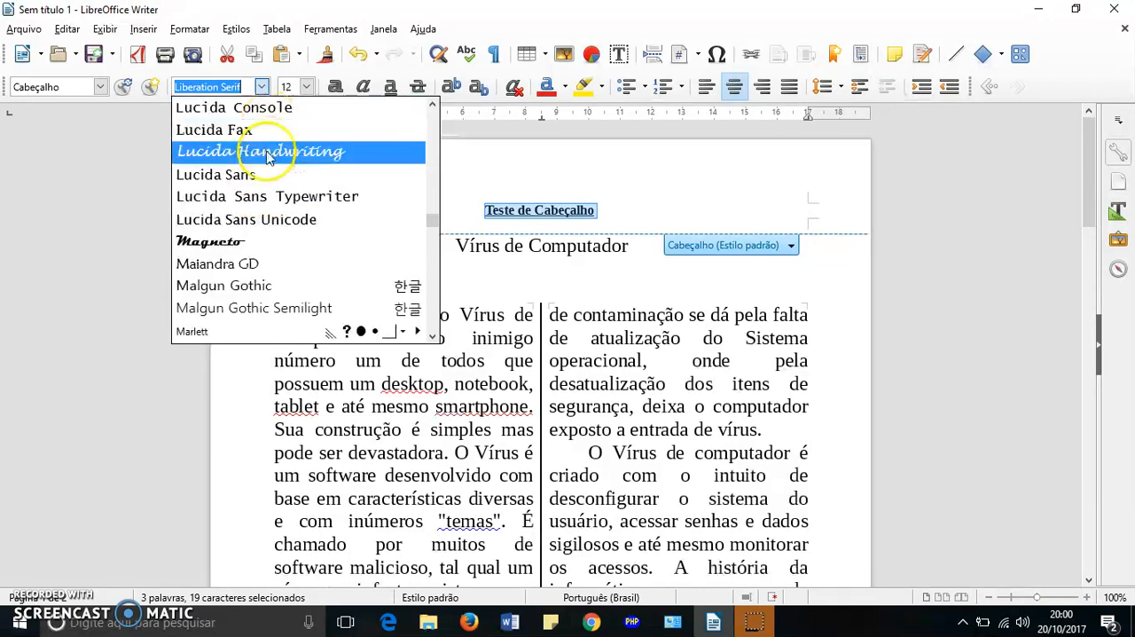
click(264, 152)
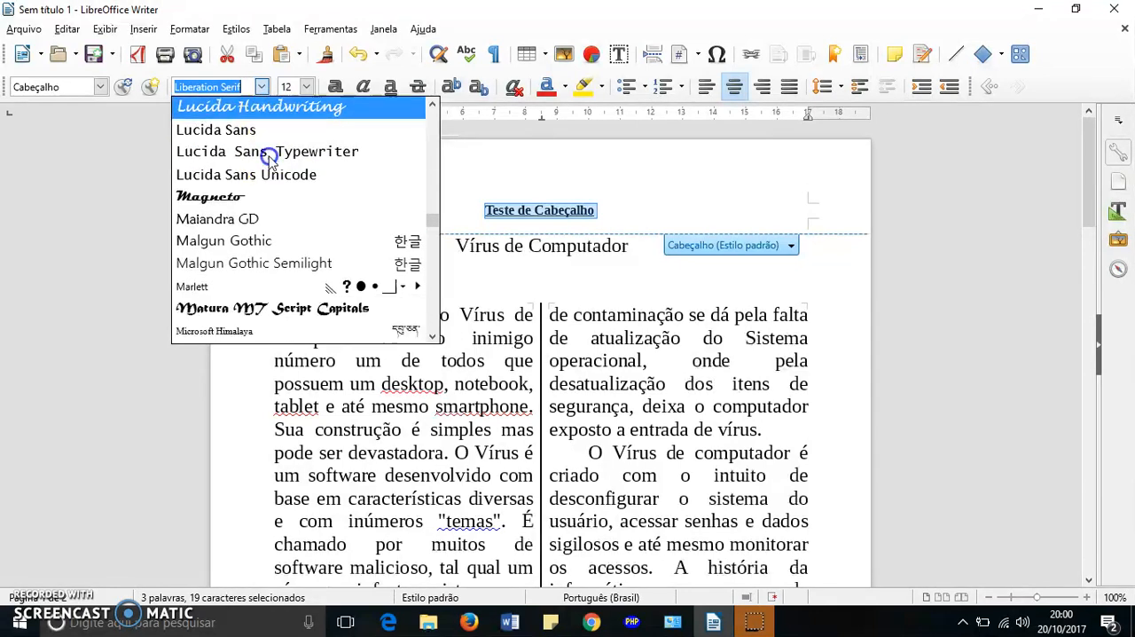
- Set the font size of the header text to 24
click(306, 86)
scroll(282, 204, down, 2)
click(289, 210)
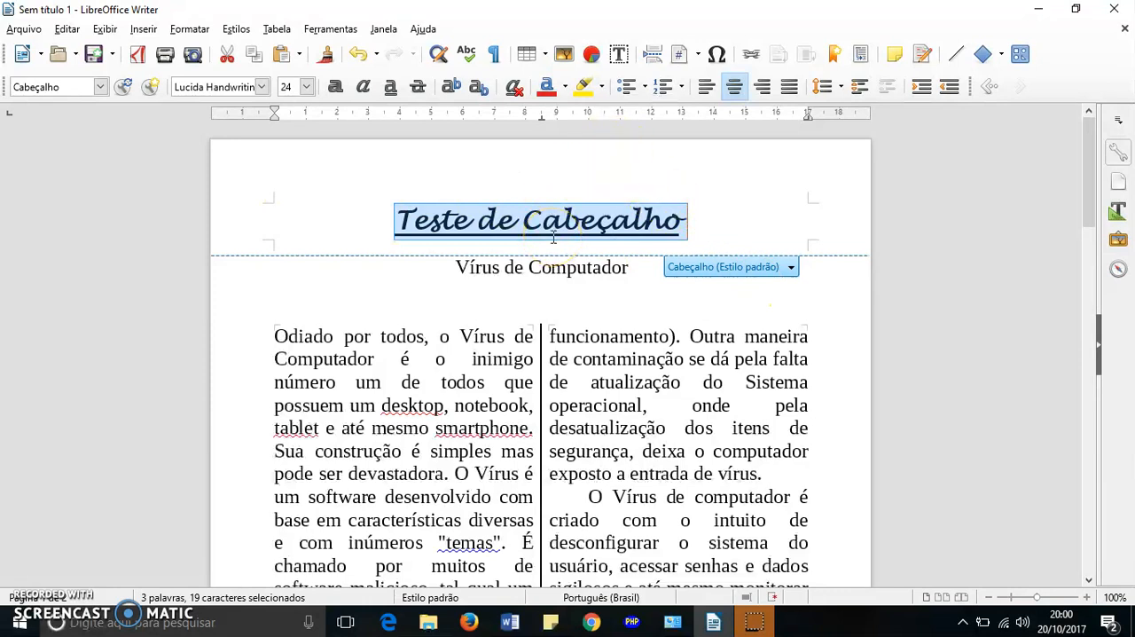
- Set the font color of the header text to Azul 4 from the standard palette
click(566, 88)
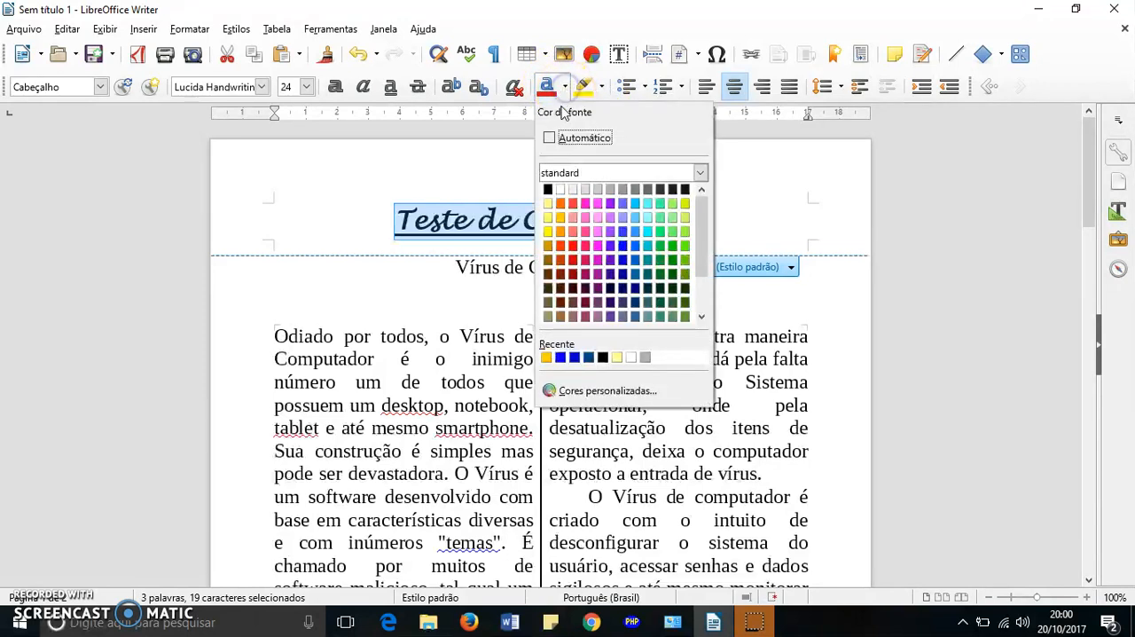
click(622, 262)
click(666, 171)
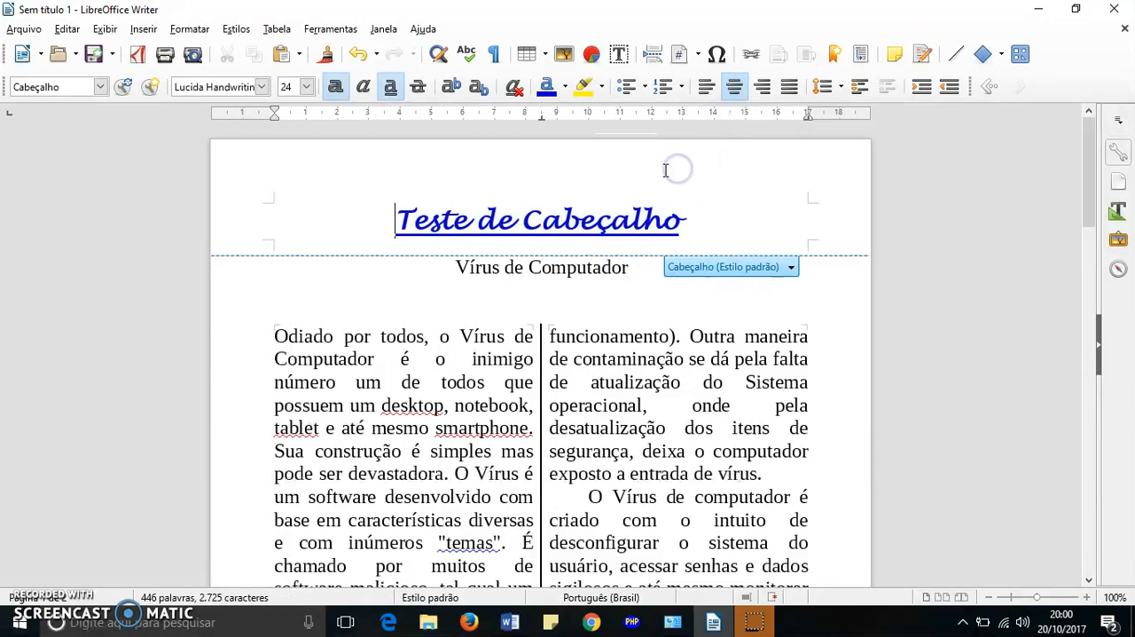
- Apply a green highlight color from the standard palette to the entire header text
drag(395, 220, 697, 239)
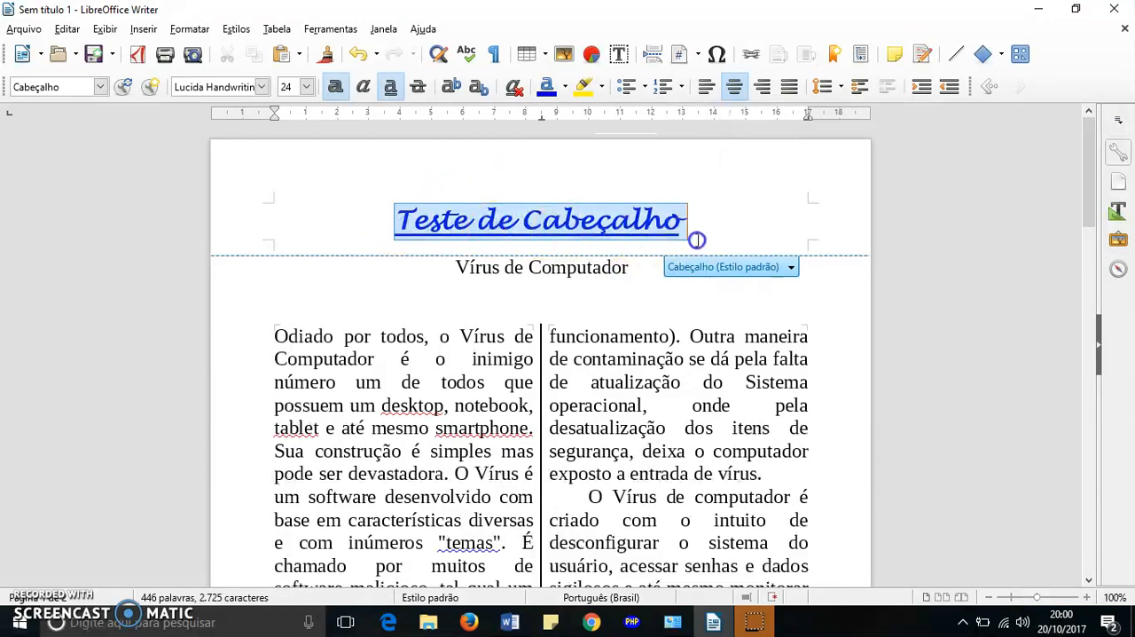
click(604, 88)
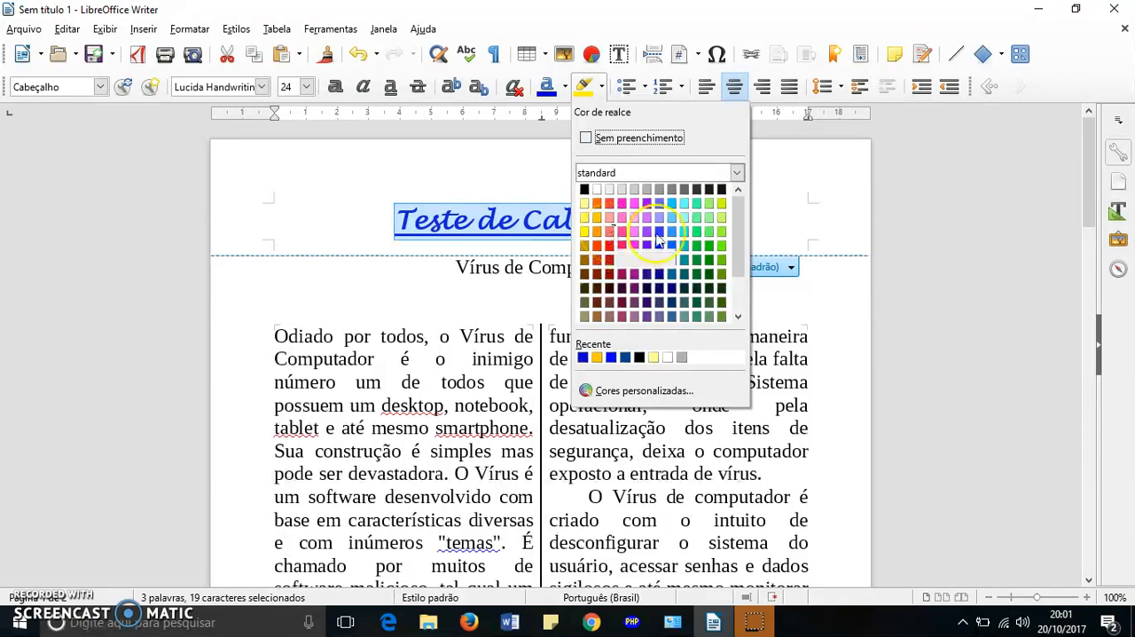
click(708, 248)
click(707, 220)
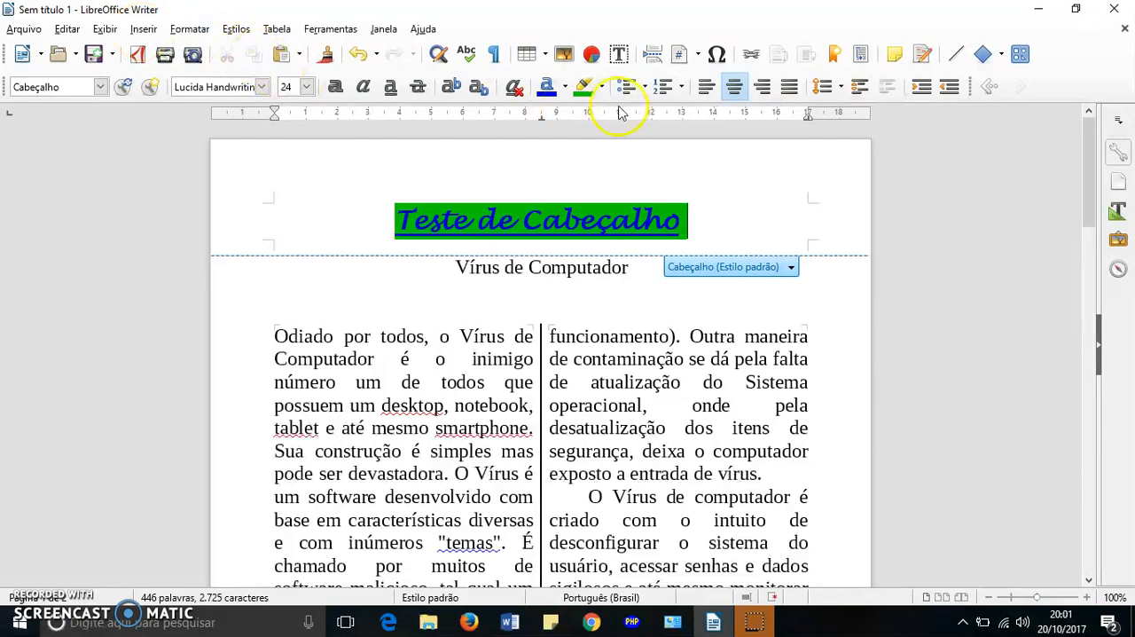
click(566, 64)
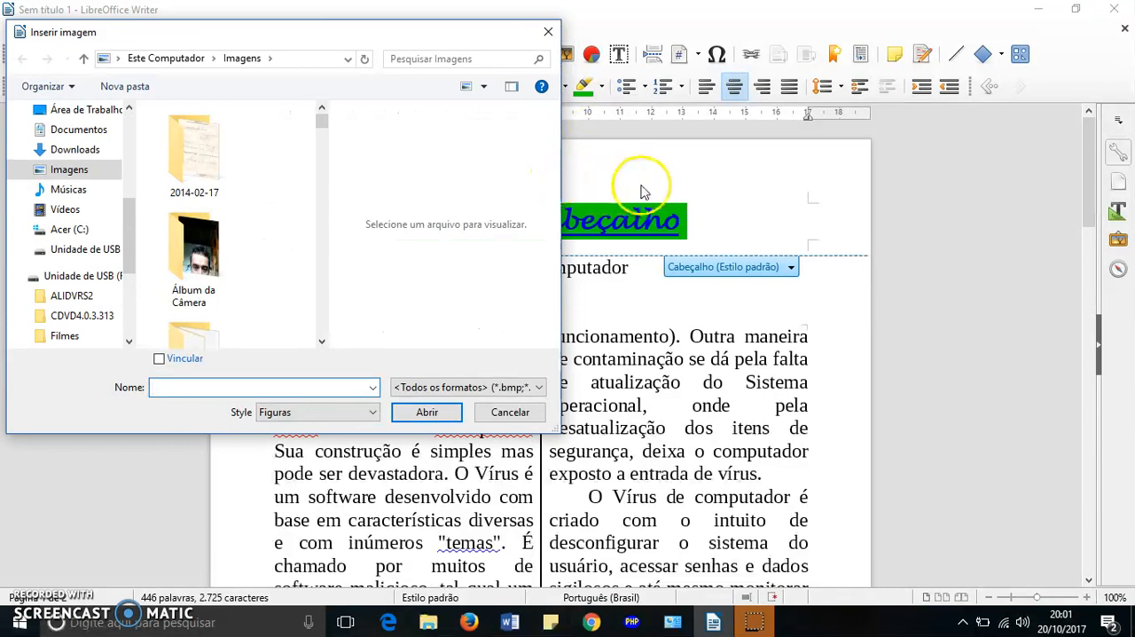
click(513, 412)
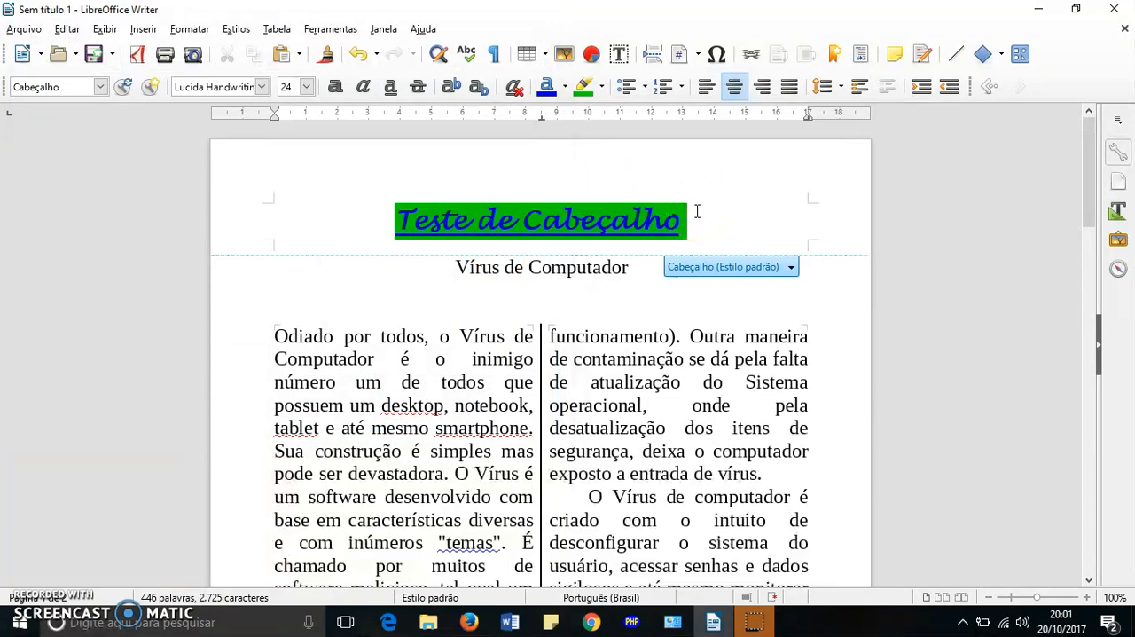
click(263, 208)
double_click(330, 210)
click(387, 213)
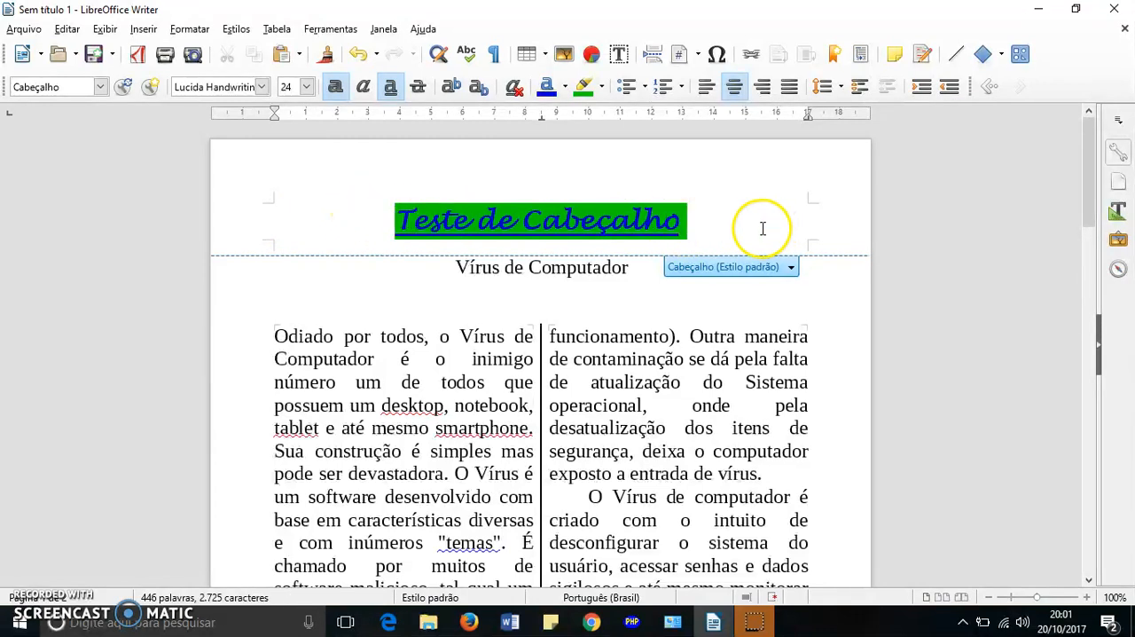
- Insert the image "banco dados" from the Imagens folder into the header, before the header text
click(369, 220)
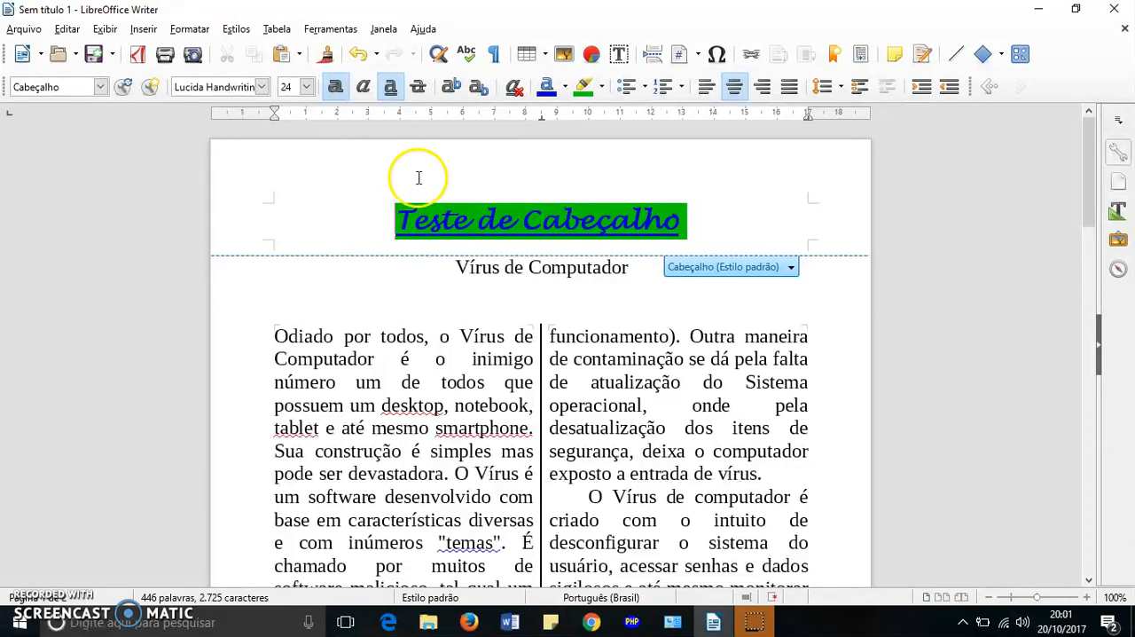
click(563, 55)
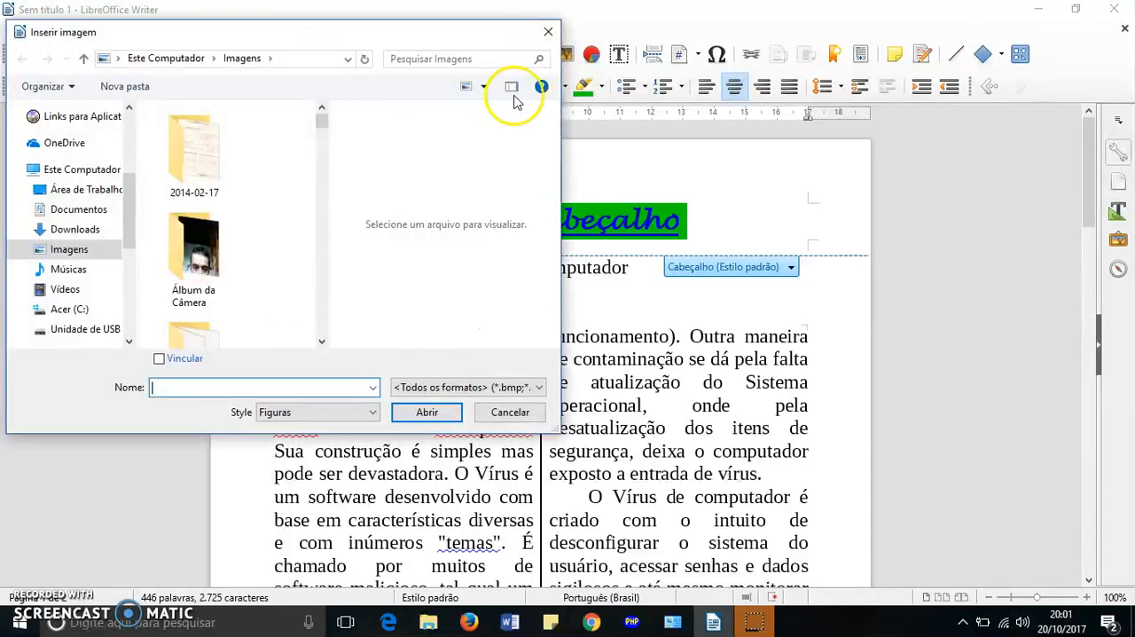
scroll(252, 229, down, 5)
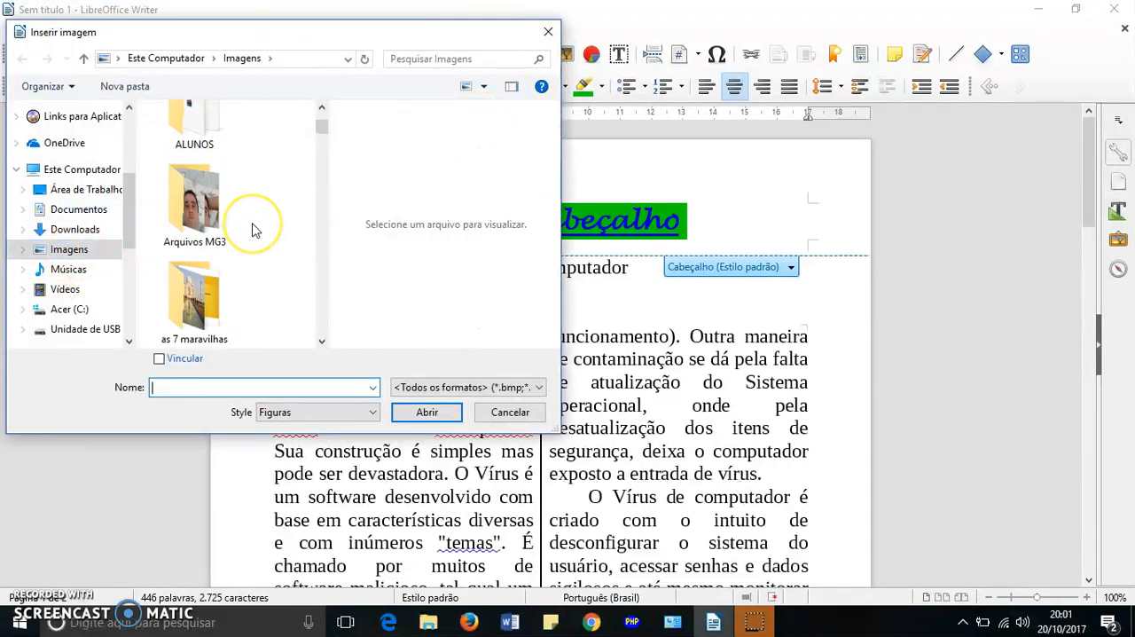
scroll(252, 229, down, 10)
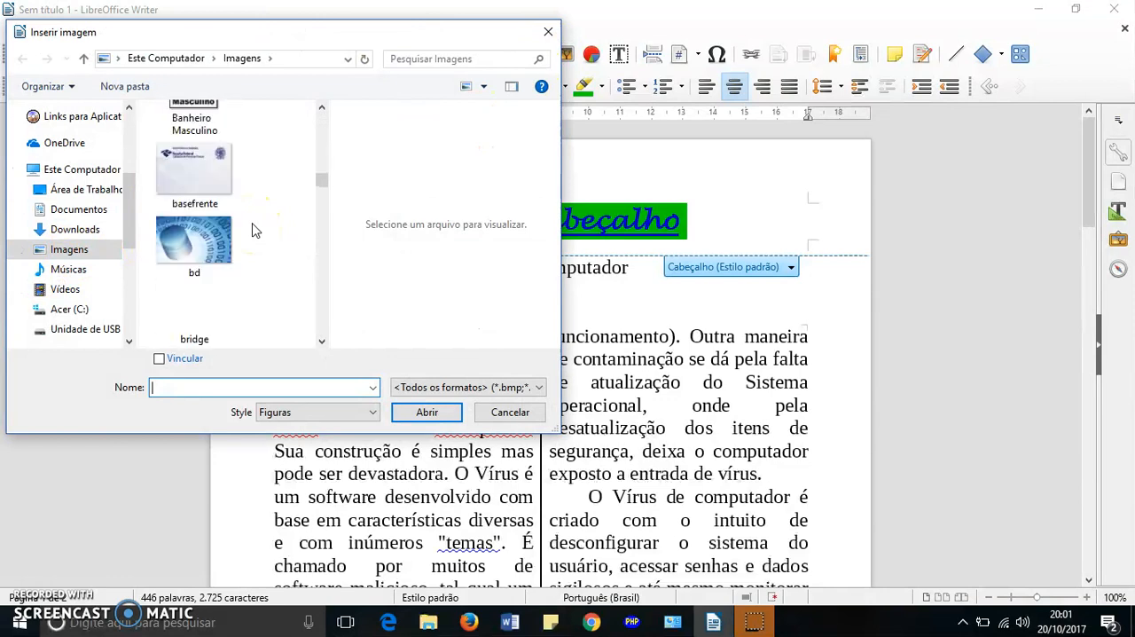
scroll(253, 230, up, 2)
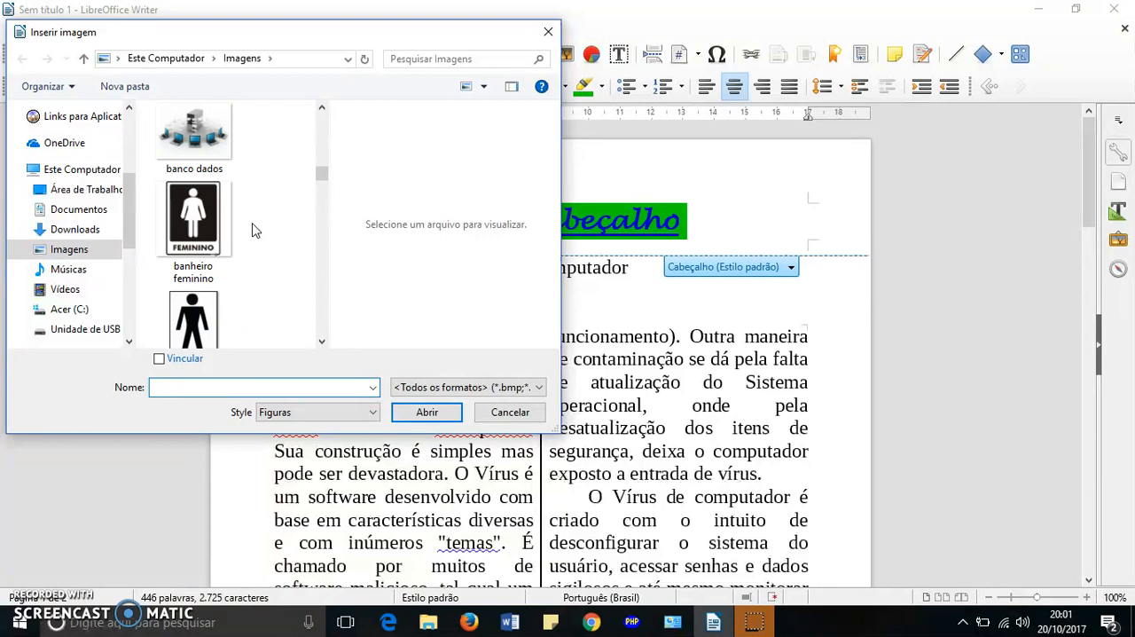
scroll(252, 231, up, 1)
click(189, 244)
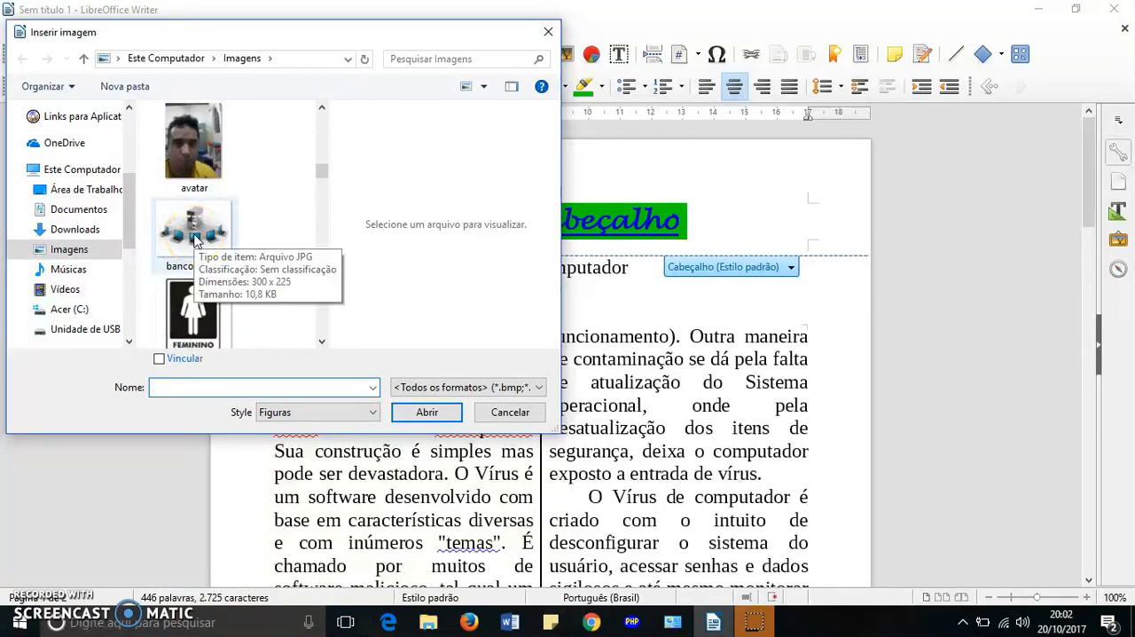
click(195, 240)
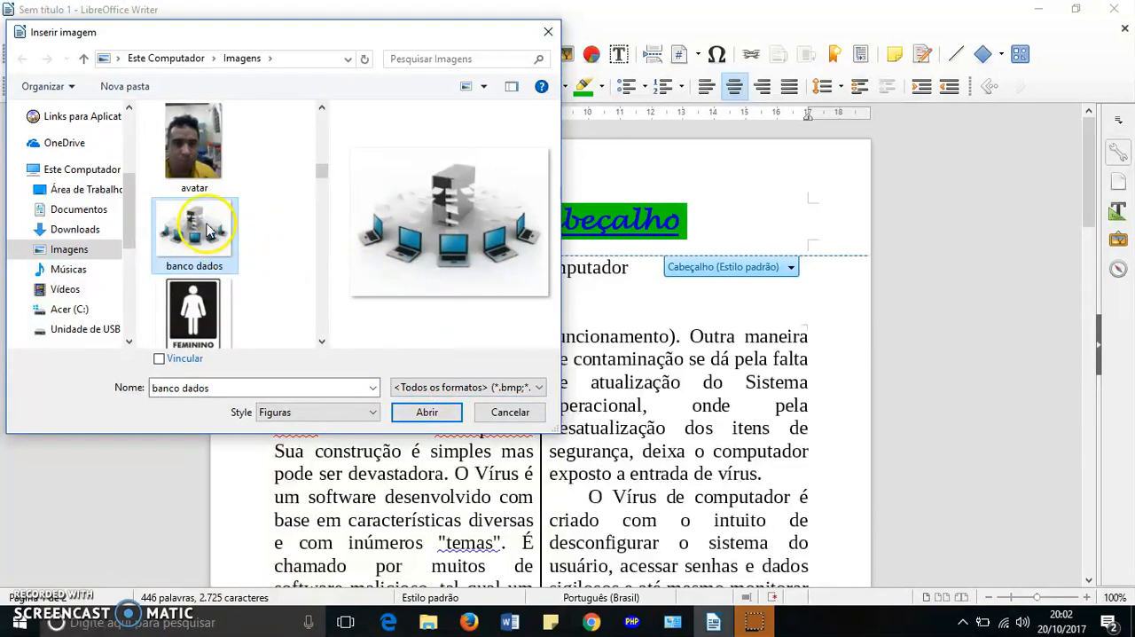
click(427, 412)
click(386, 273)
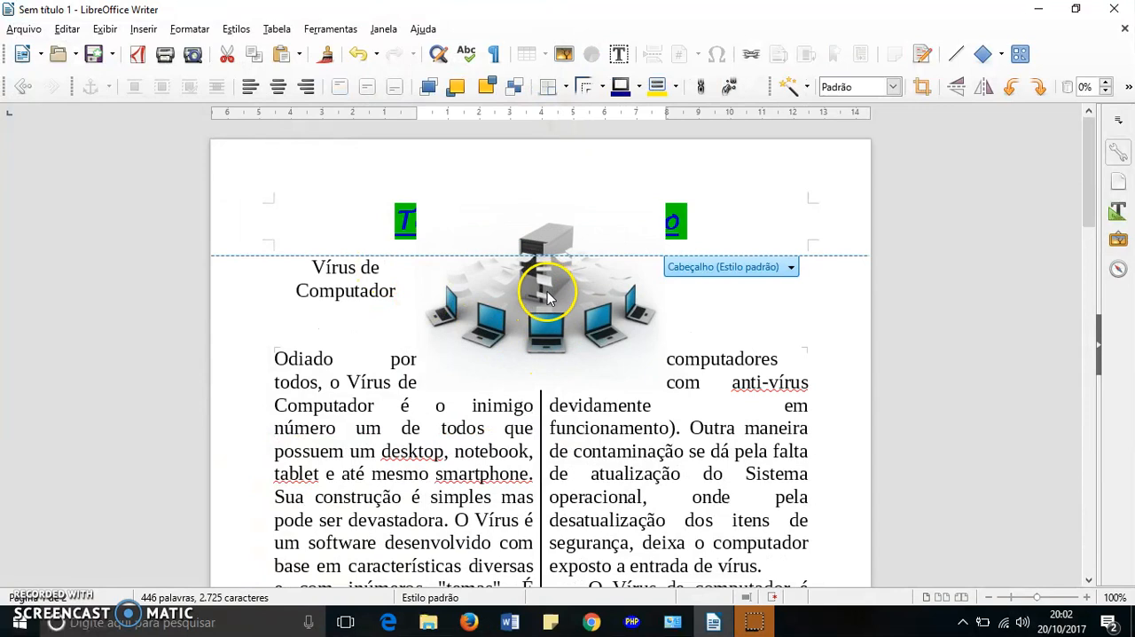
- Shrink the header image to about 4.2 cm wide and place it in the page's upper-left corner beside the header text
click(547, 297)
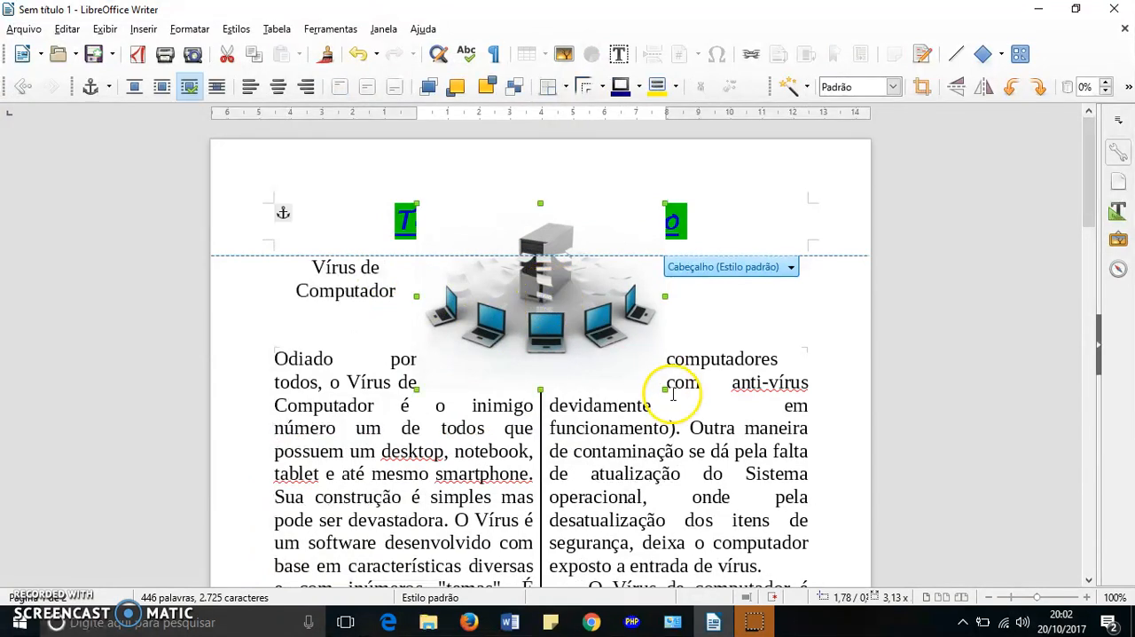
drag(662, 390, 566, 312)
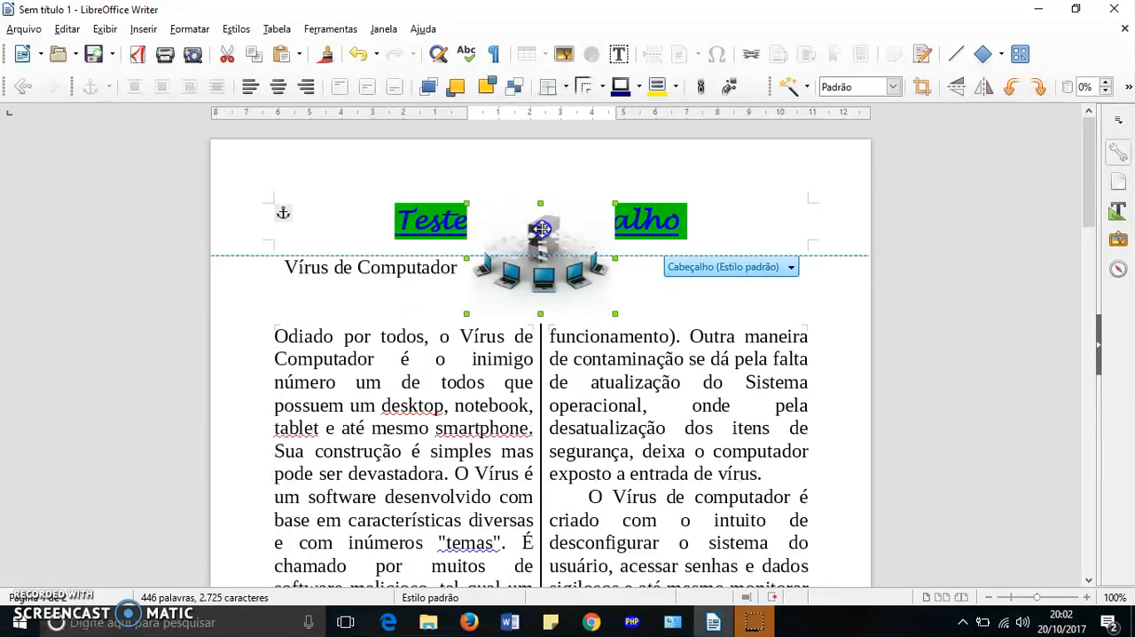
drag(541, 229, 387, 167)
drag(351, 207, 325, 195)
click(363, 295)
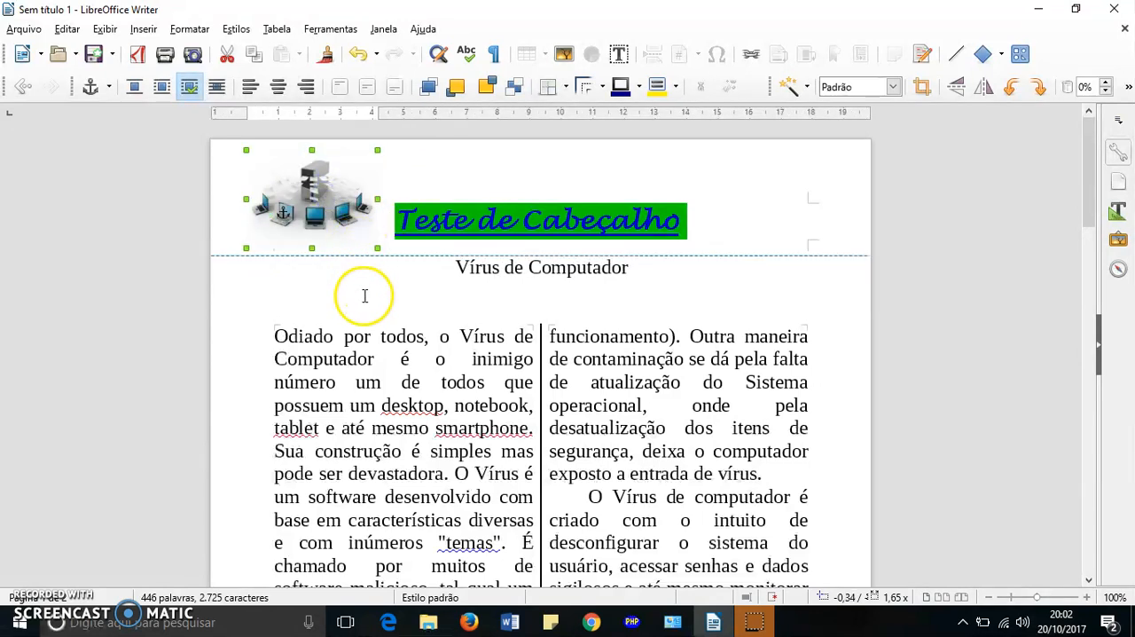
click(349, 240)
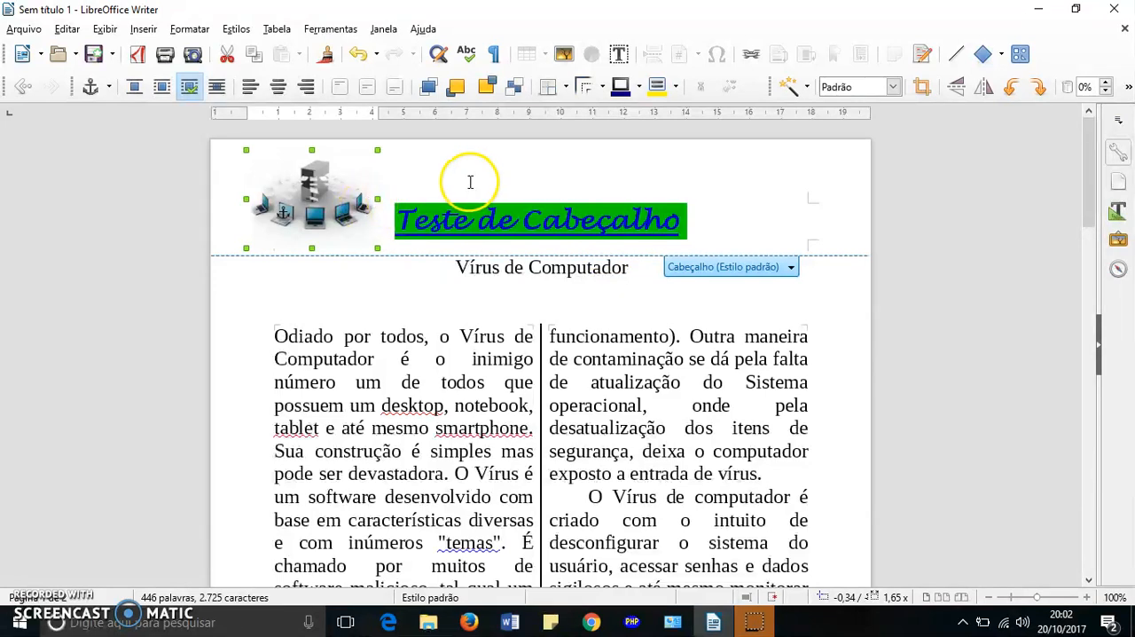
click(666, 316)
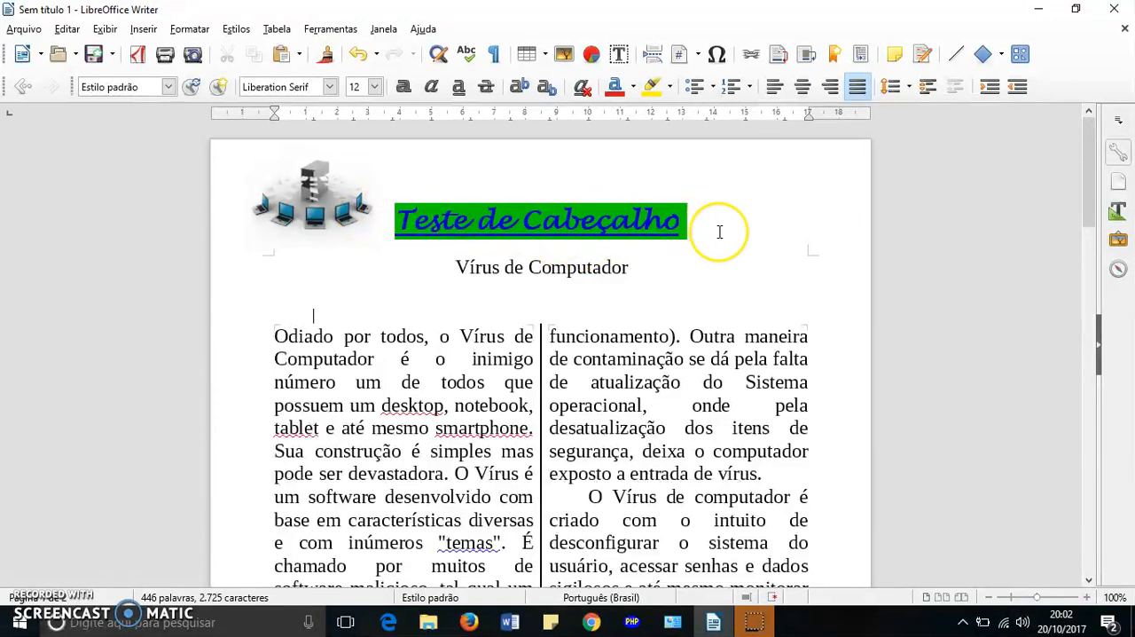
- Add blank lines after the final paragraph ending in "(Microsoft)." until the document runs onto a third page
scroll(719, 232, down, 15)
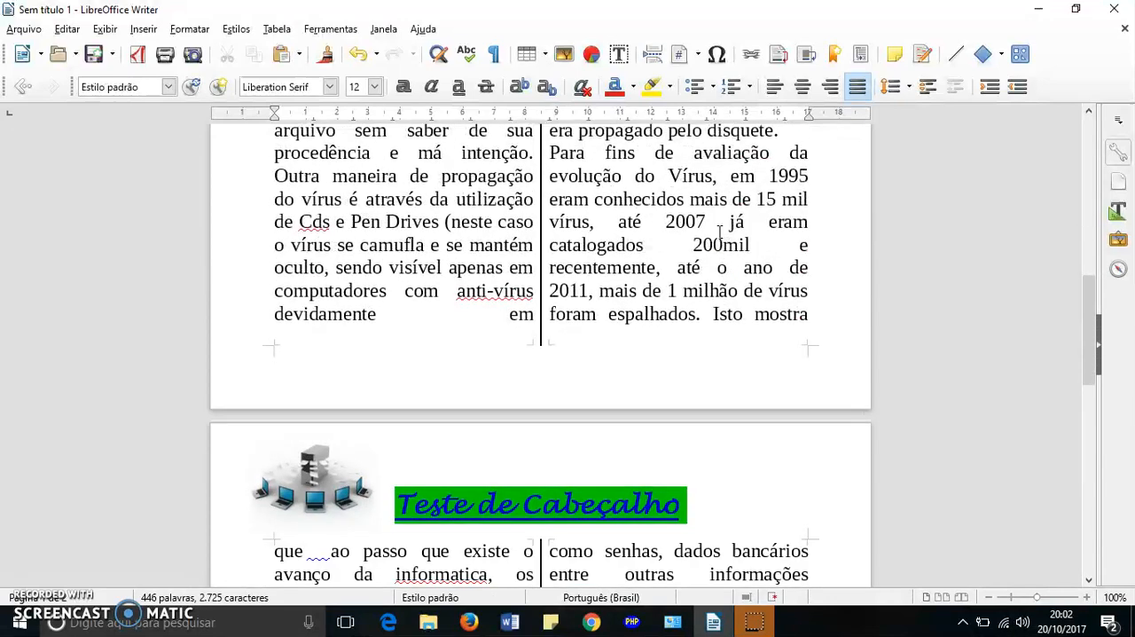
scroll(618, 321, up, 12)
scroll(621, 320, down, 3)
scroll(618, 319, down, 10)
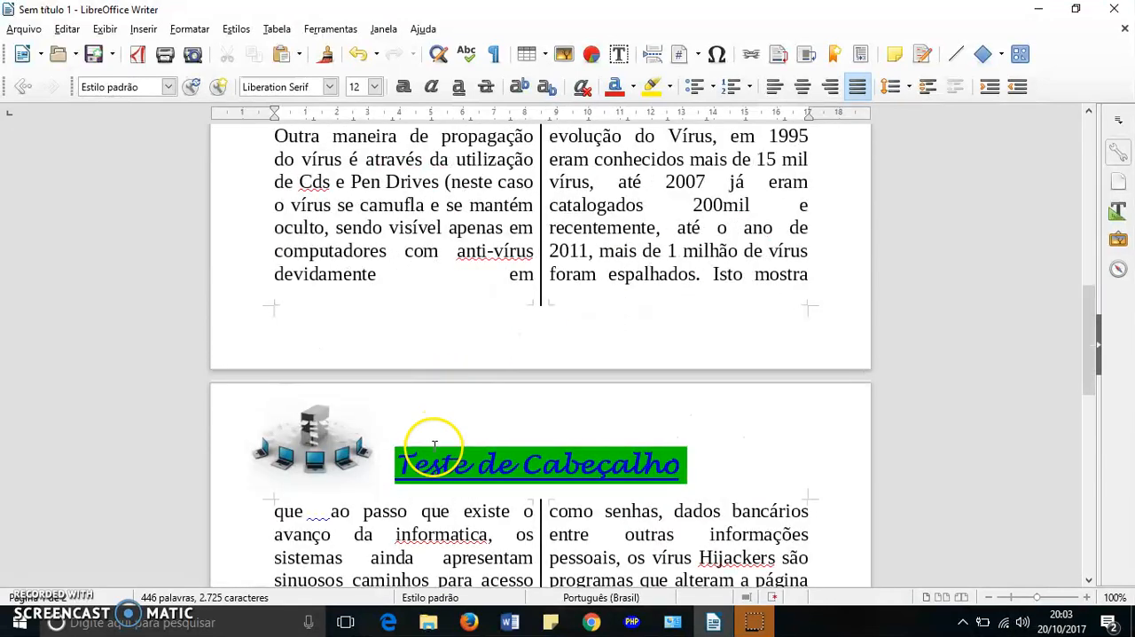
scroll(466, 446, down, 3)
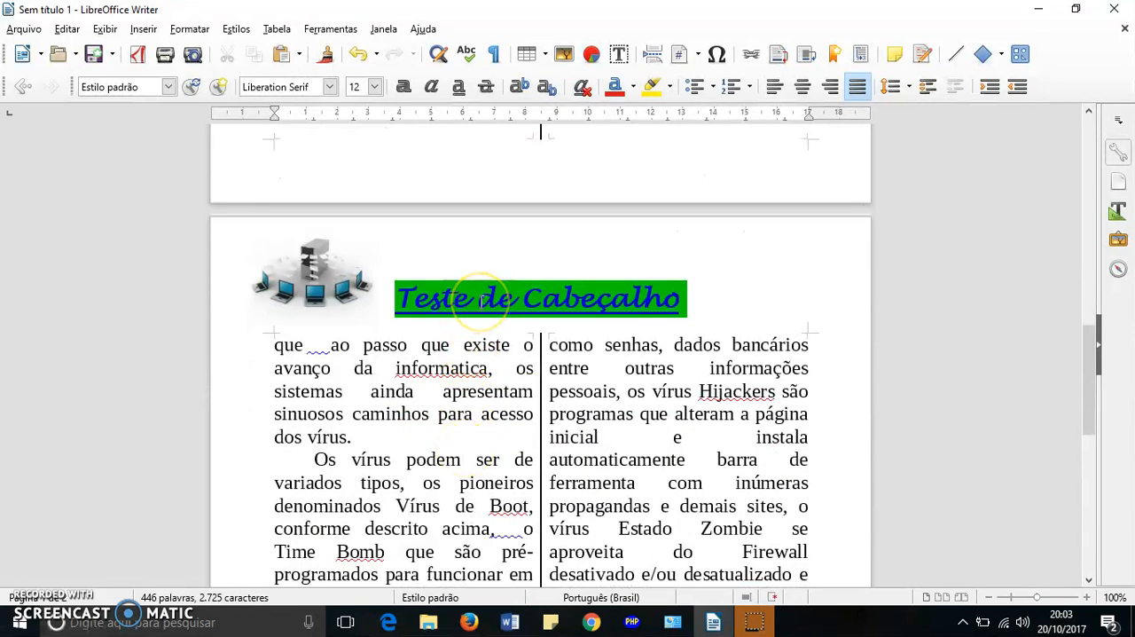
scroll(479, 301, down, 12)
click(666, 203)
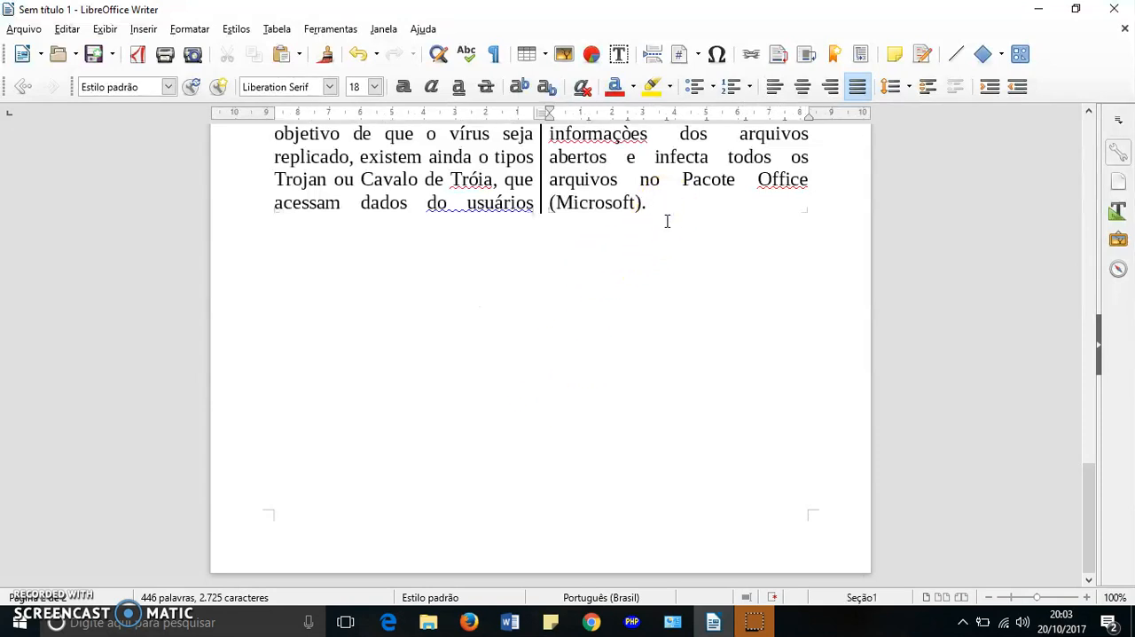
key(Return)
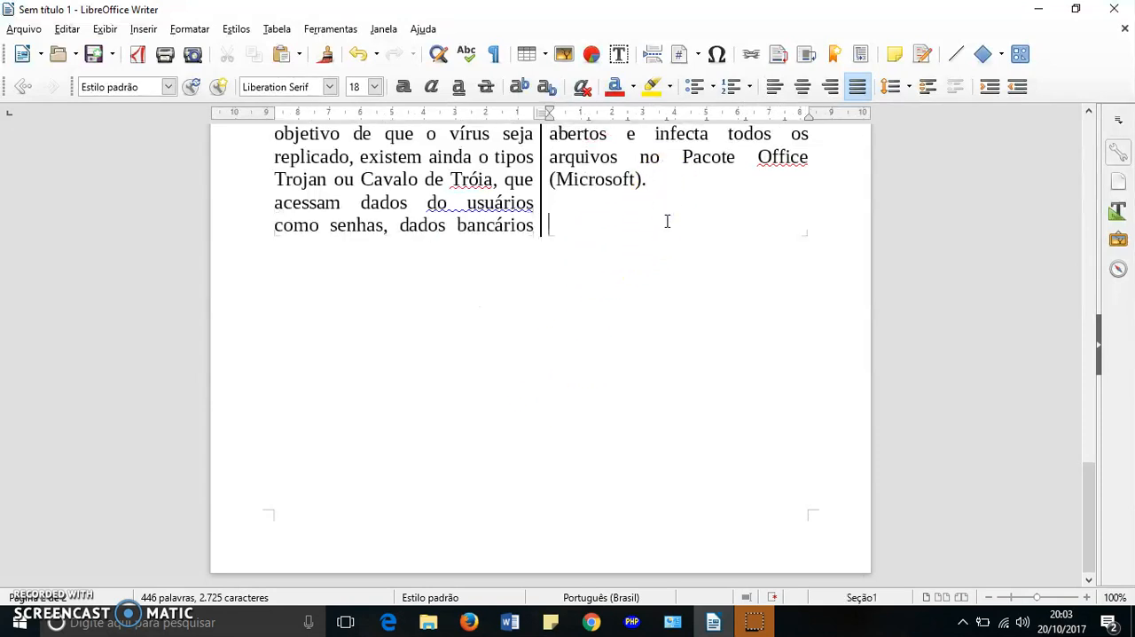
key(Return)
key(Return)
key(Return)
key(Return)
key(Return)
key(Return)
key(Return)
key(Return)
key(Return)
key(Return)
key(Return)
key(Return)
key(Return)
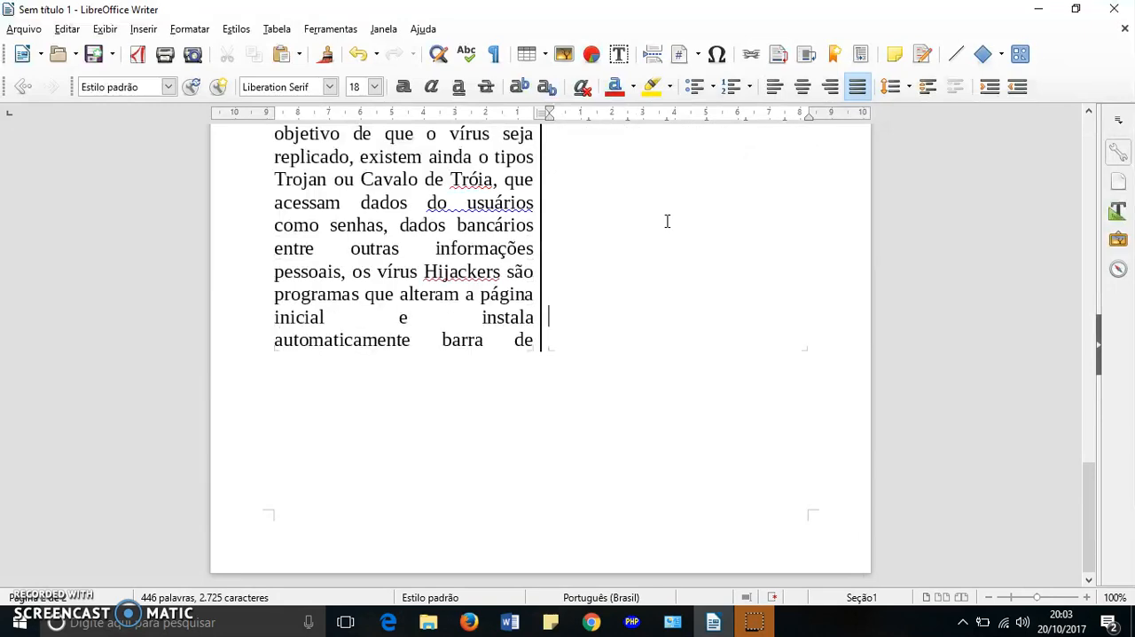
key(Return)
scroll(881, 244, up, 10)
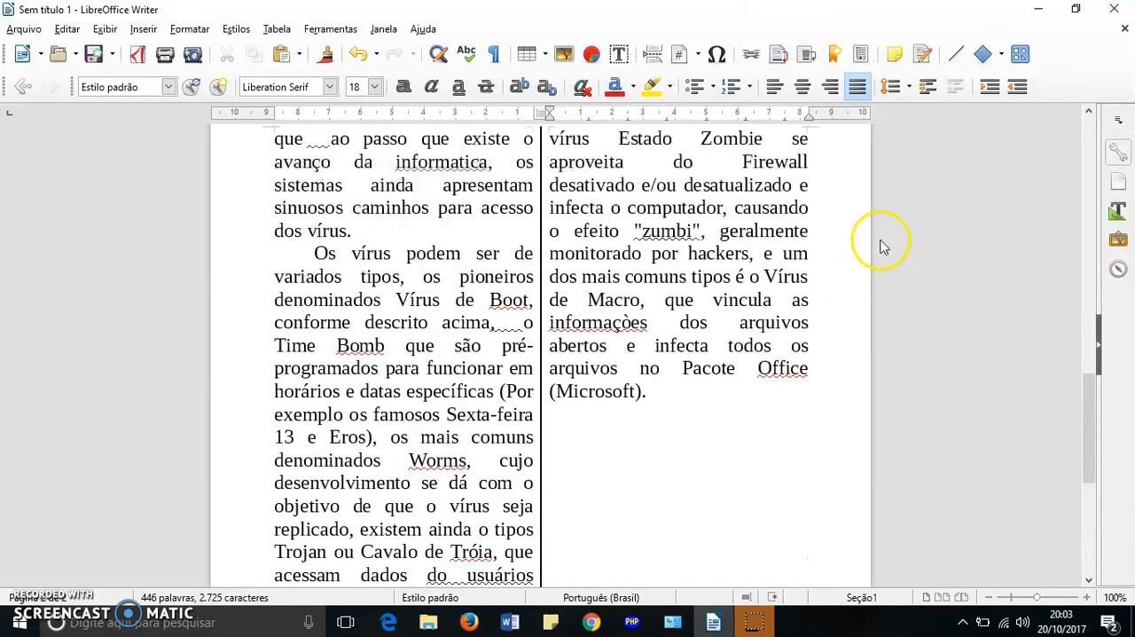
scroll(881, 243, up, 5)
scroll(881, 244, down, 12)
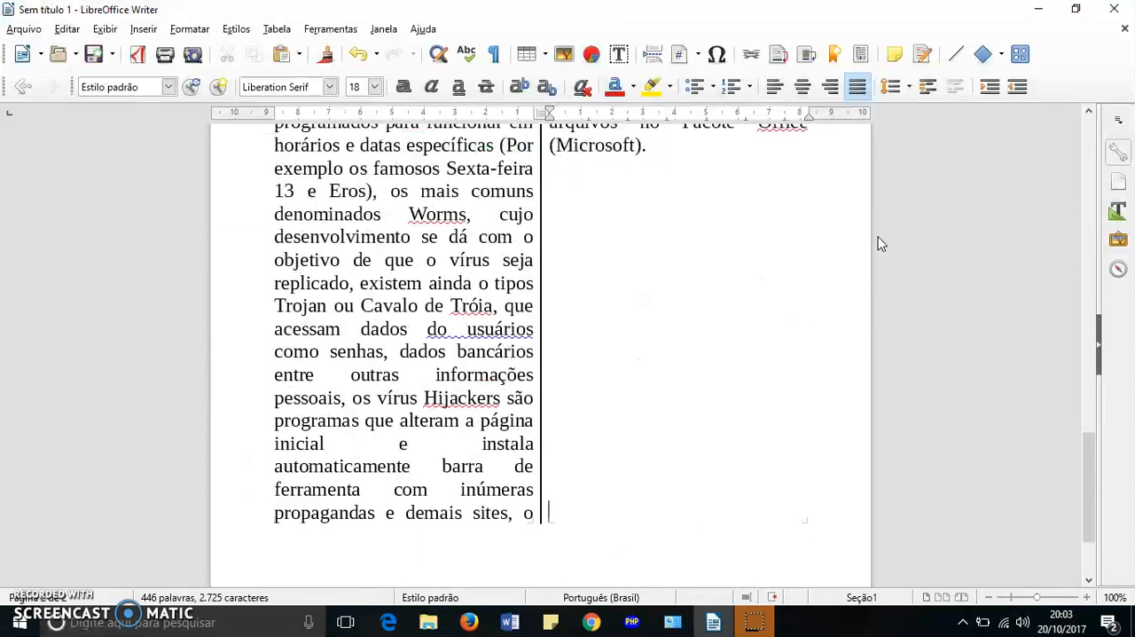
key(Return)
key(Return)
key(Return)
key(Return)
key(Return)
key(Return)
key(Return)
key(Return)
key(Return)
key(Return)
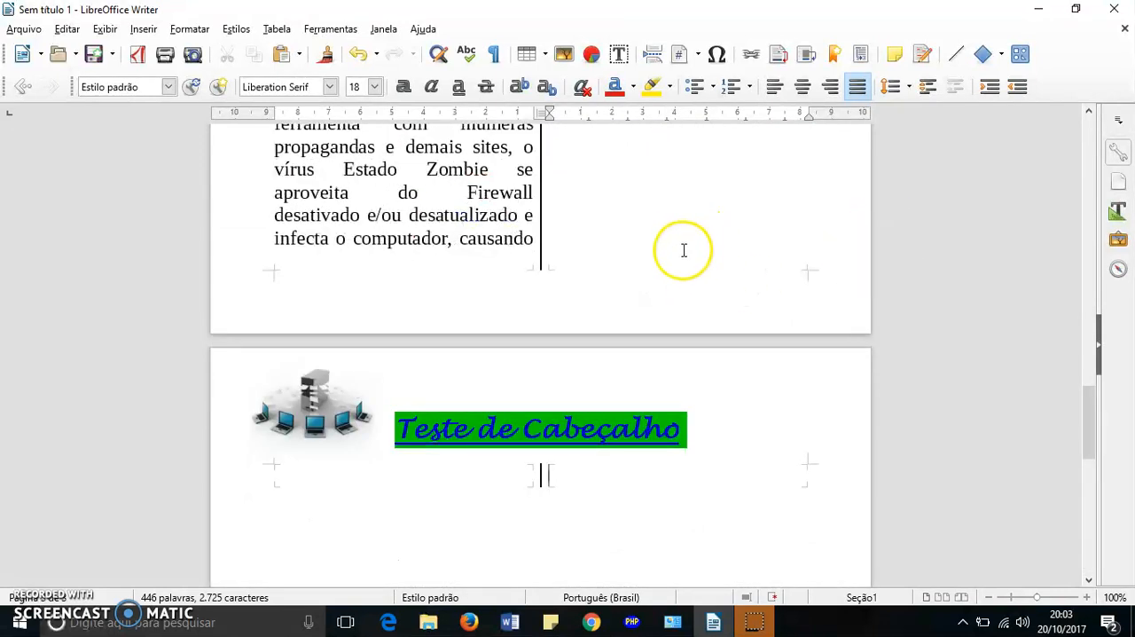
- Examine how the header image and text repeat at the start of each page
scroll(674, 284, down, 5)
scroll(674, 284, up, 12)
scroll(674, 287, up, 10)
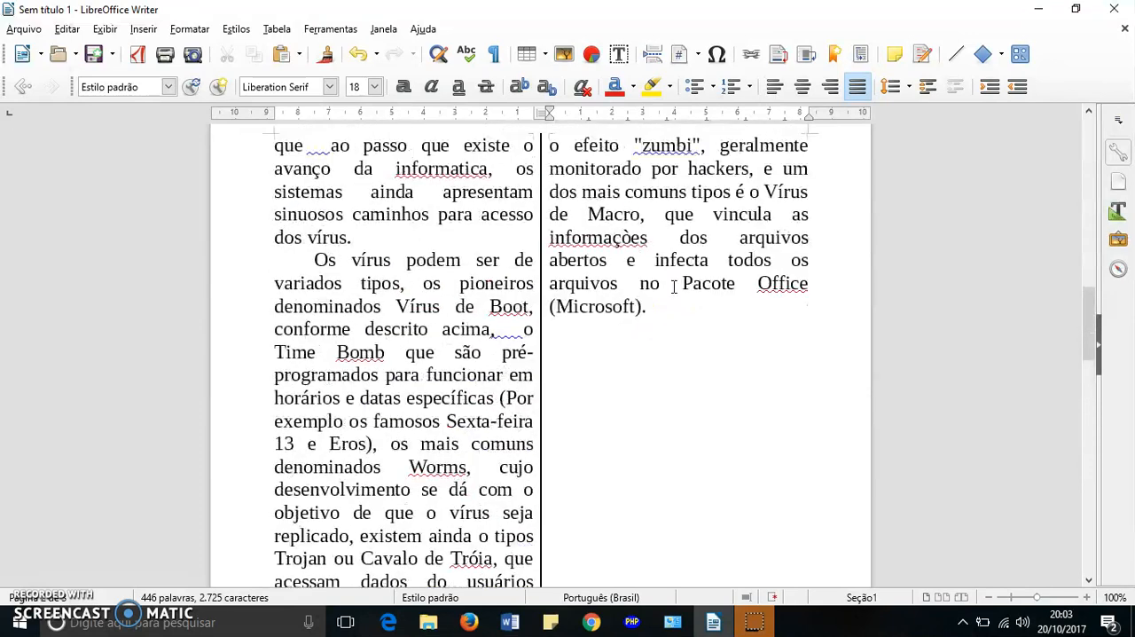
scroll(674, 286, down, 12)
scroll(675, 289, down, 5)
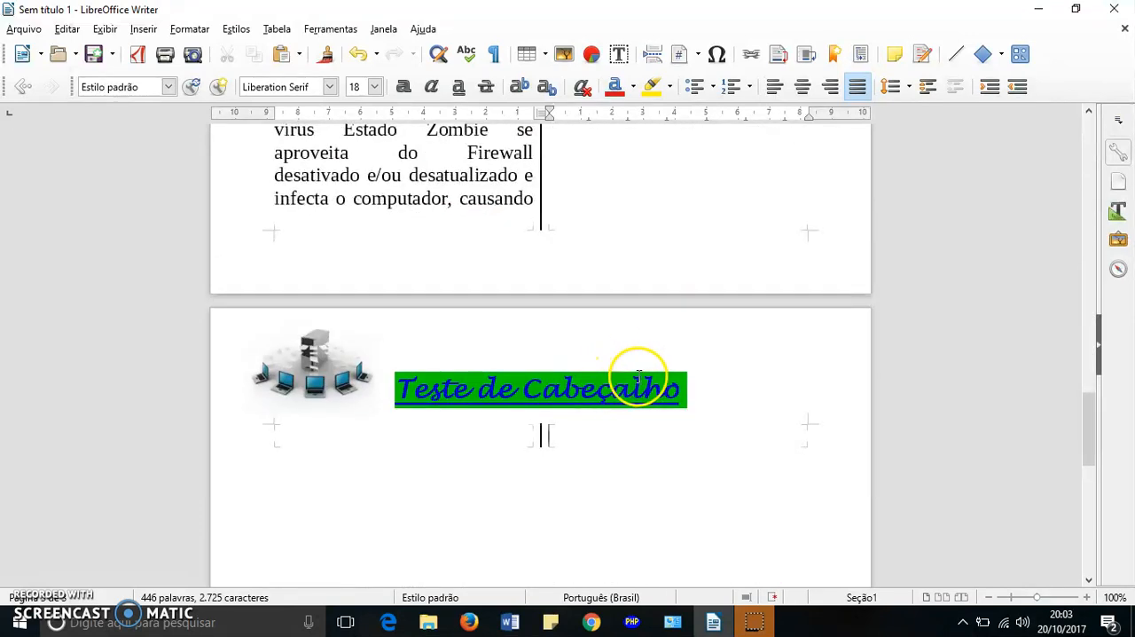
scroll(781, 382, up, 6)
scroll(781, 383, up, 20)
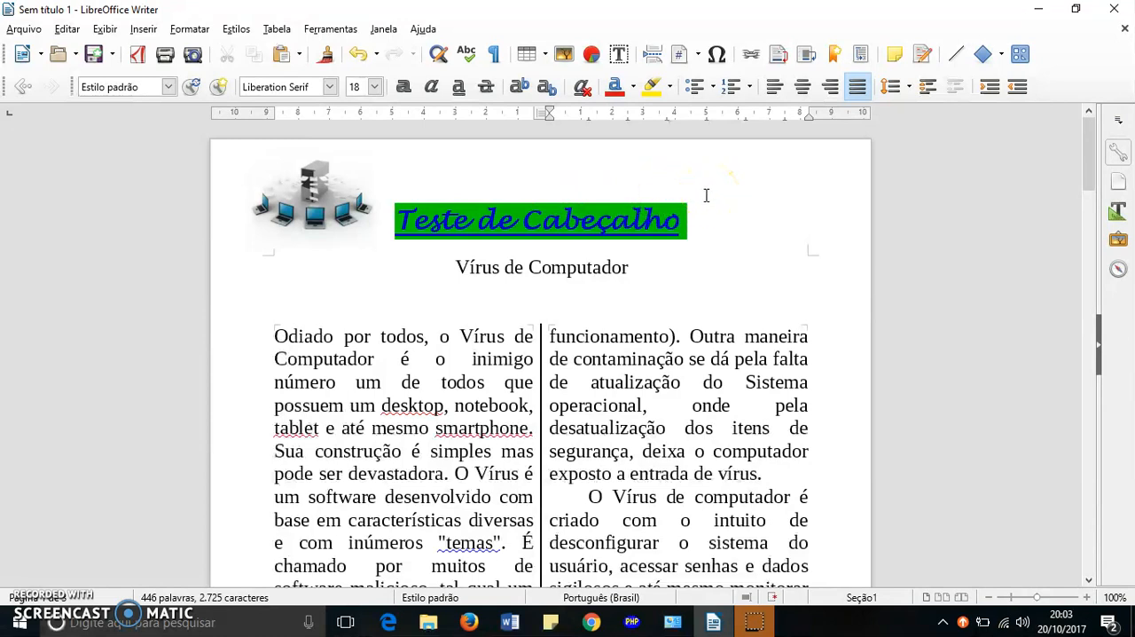
scroll(707, 196, down, 20)
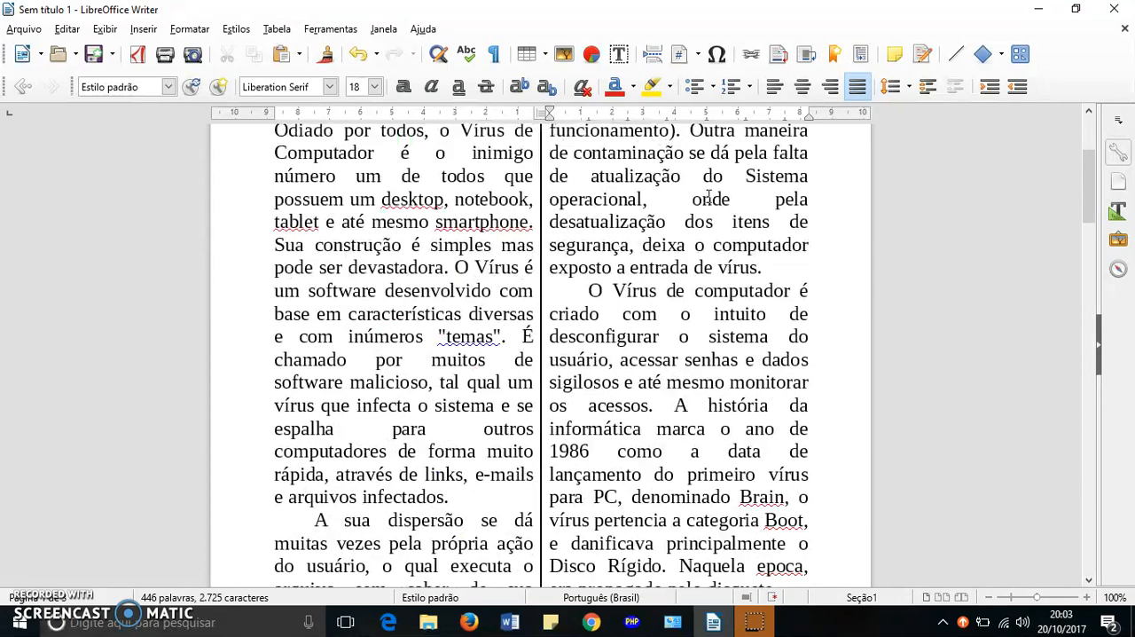
scroll(709, 200, down, 8)
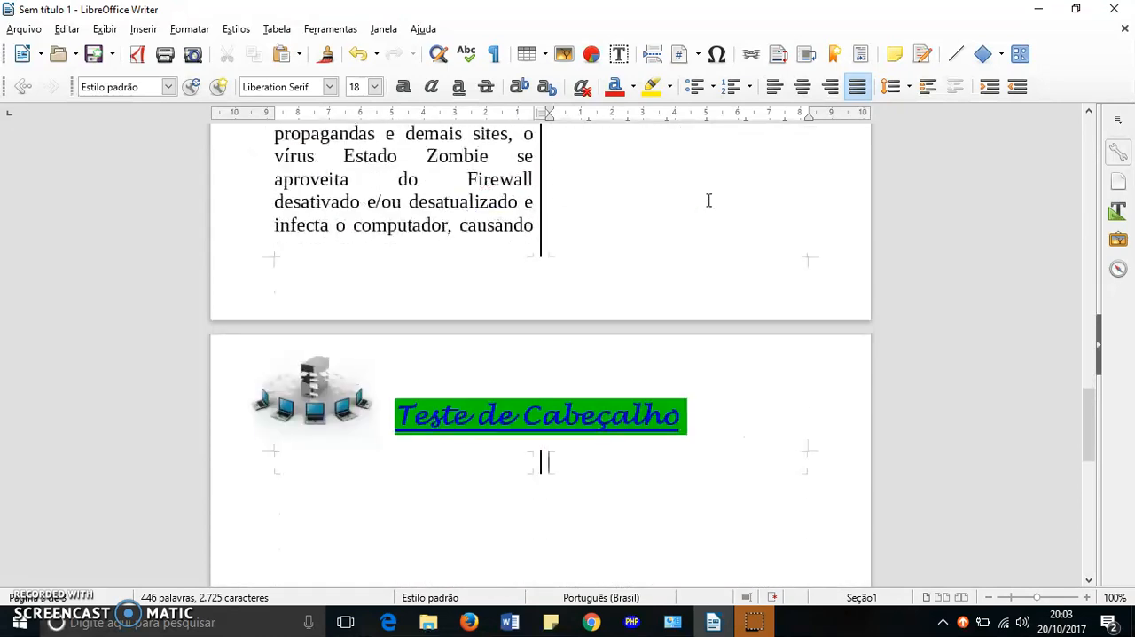
scroll(709, 201, up, 10)
scroll(709, 201, up, 20)
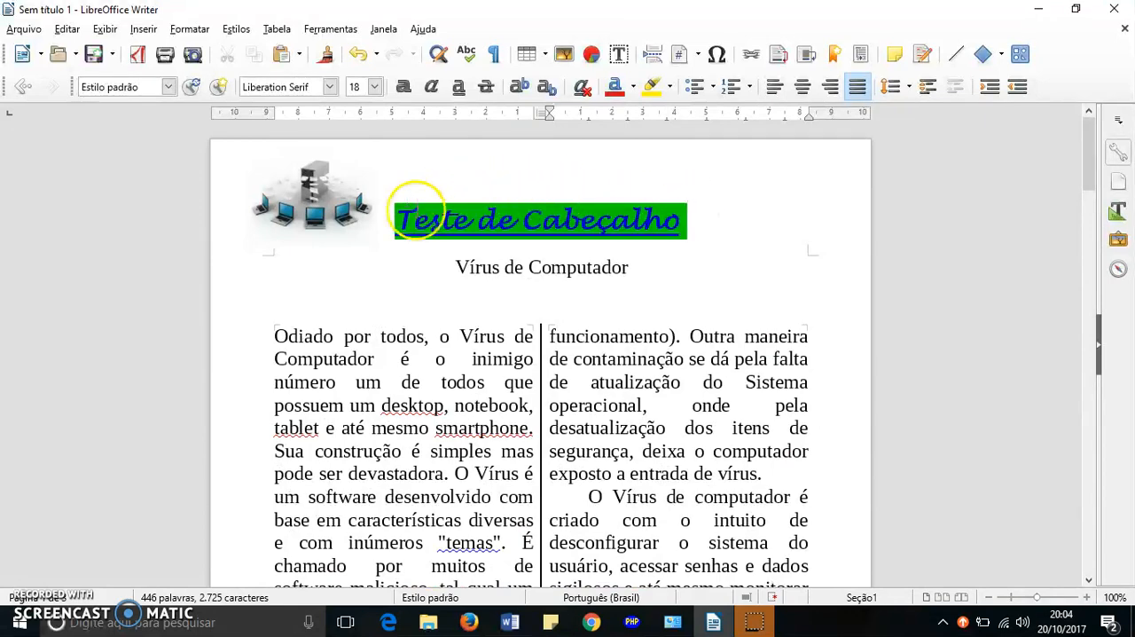
scroll(722, 233, down, 15)
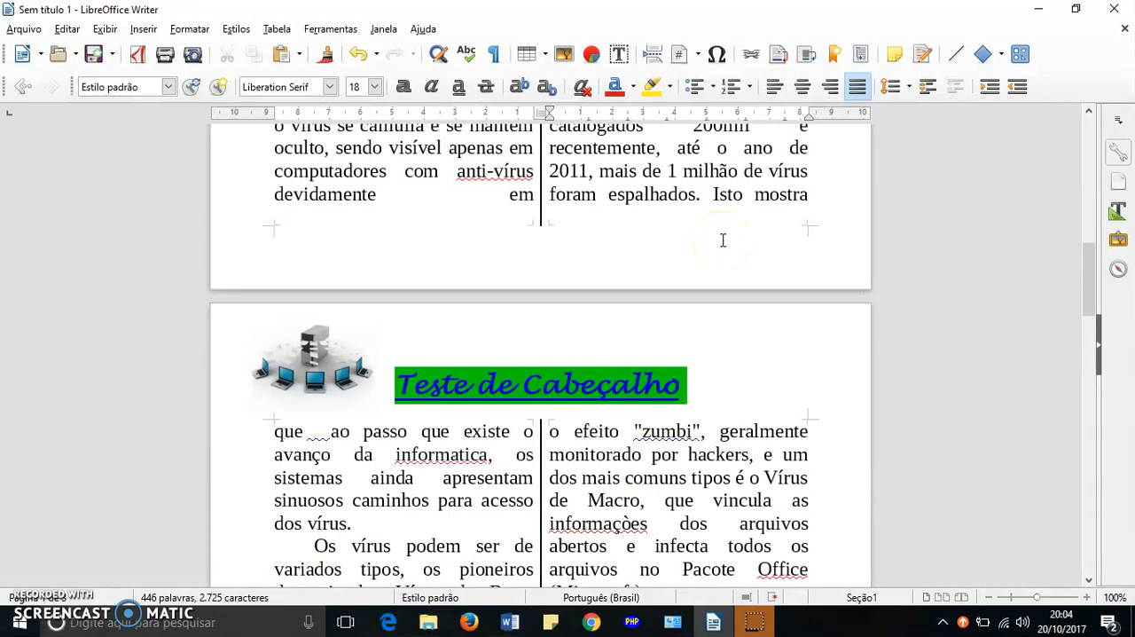
scroll(723, 240, down, 10)
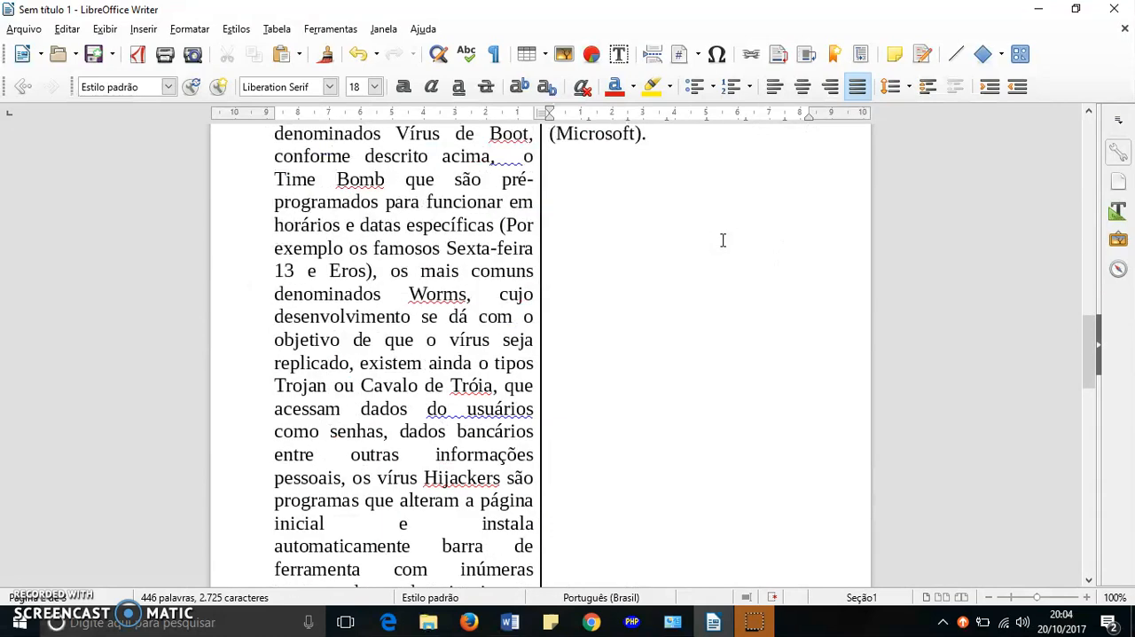
scroll(723, 240, down, 15)
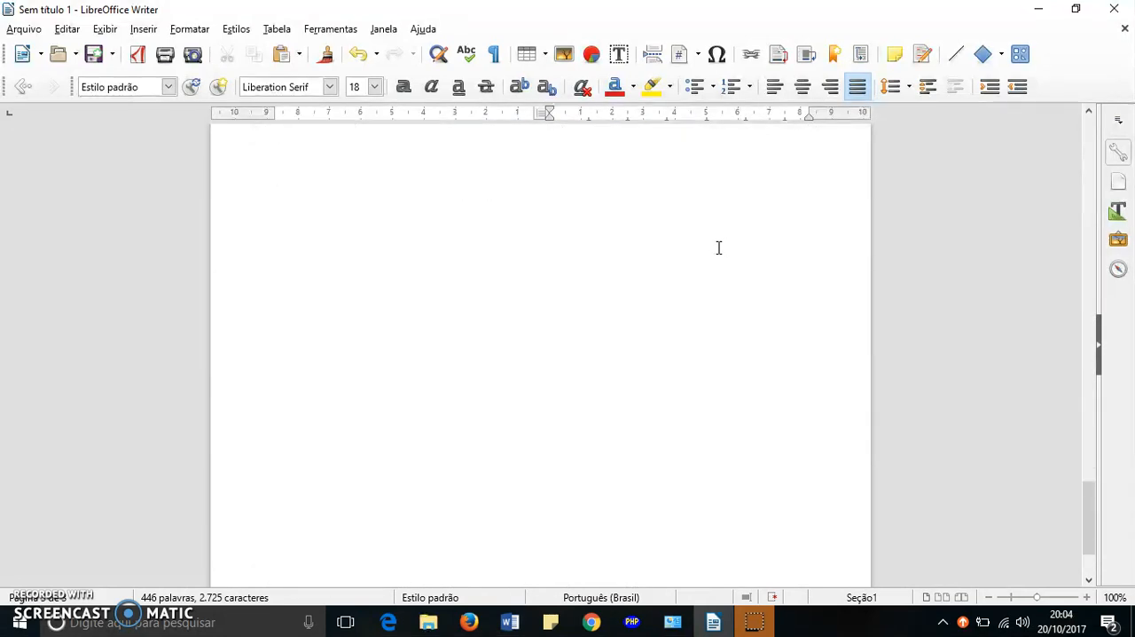
scroll(718, 247, up, 20)
scroll(718, 246, down, 15)
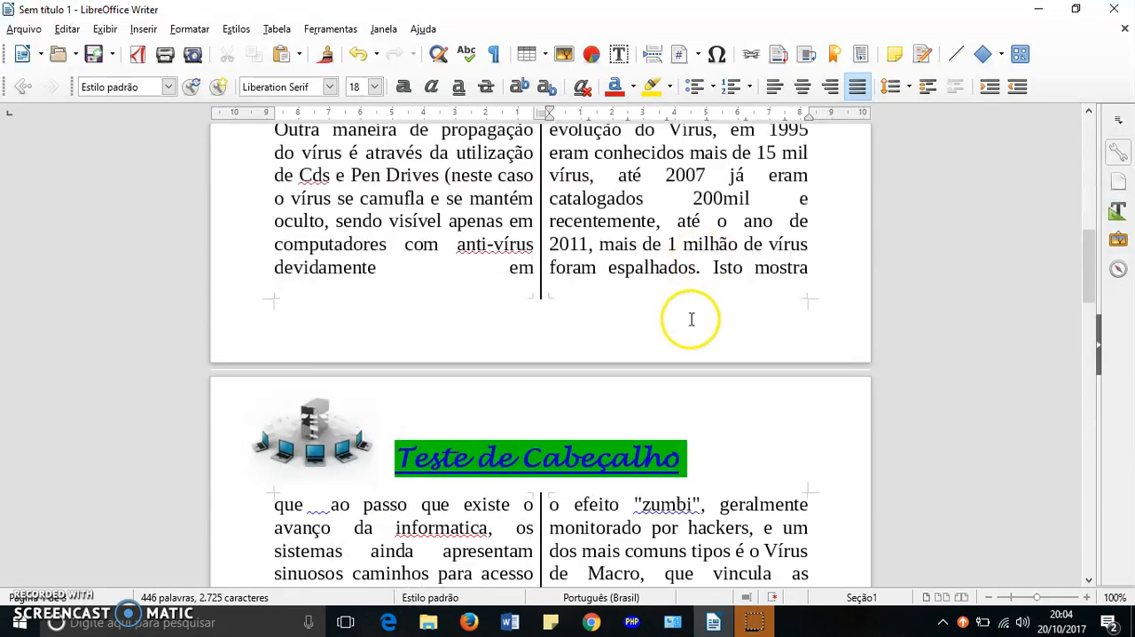
scroll(692, 320, up, 20)
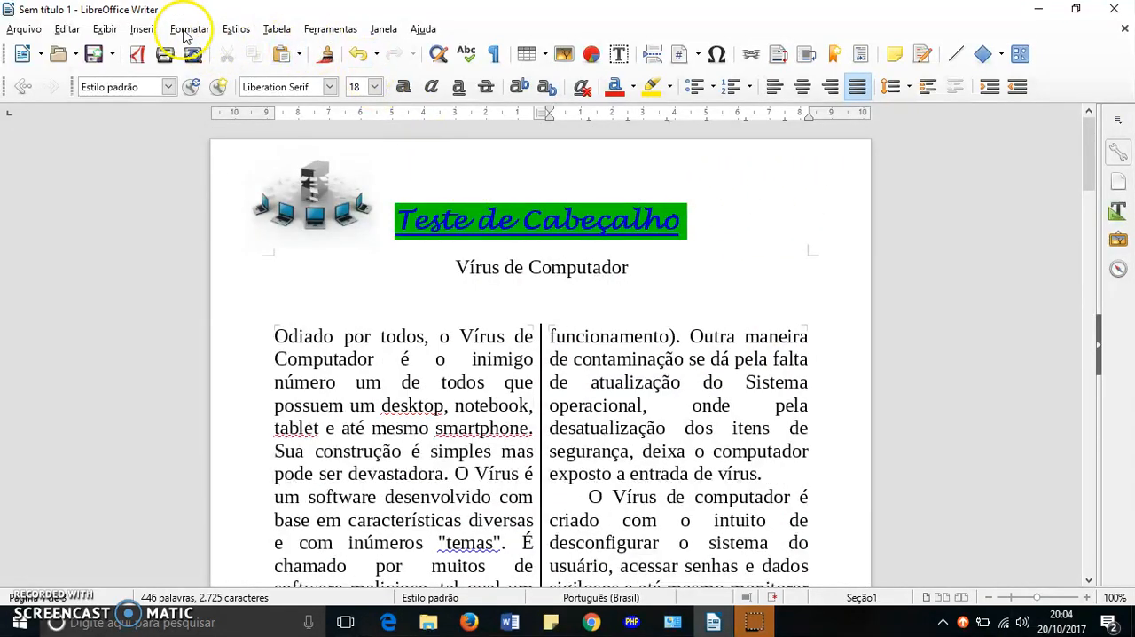
click(142, 36)
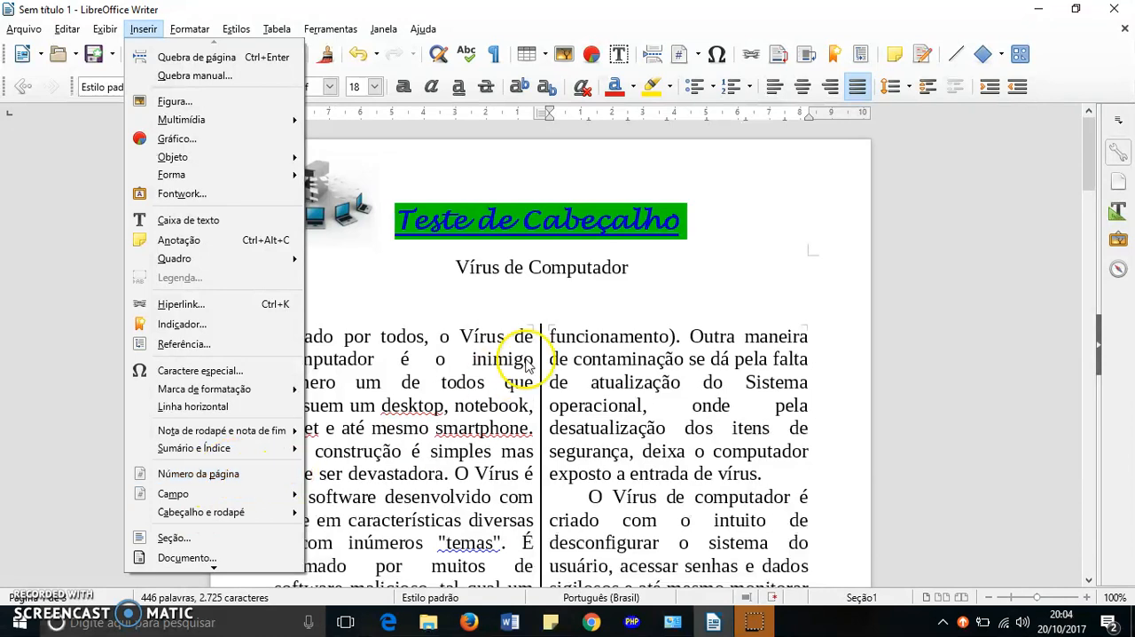
click(790, 230)
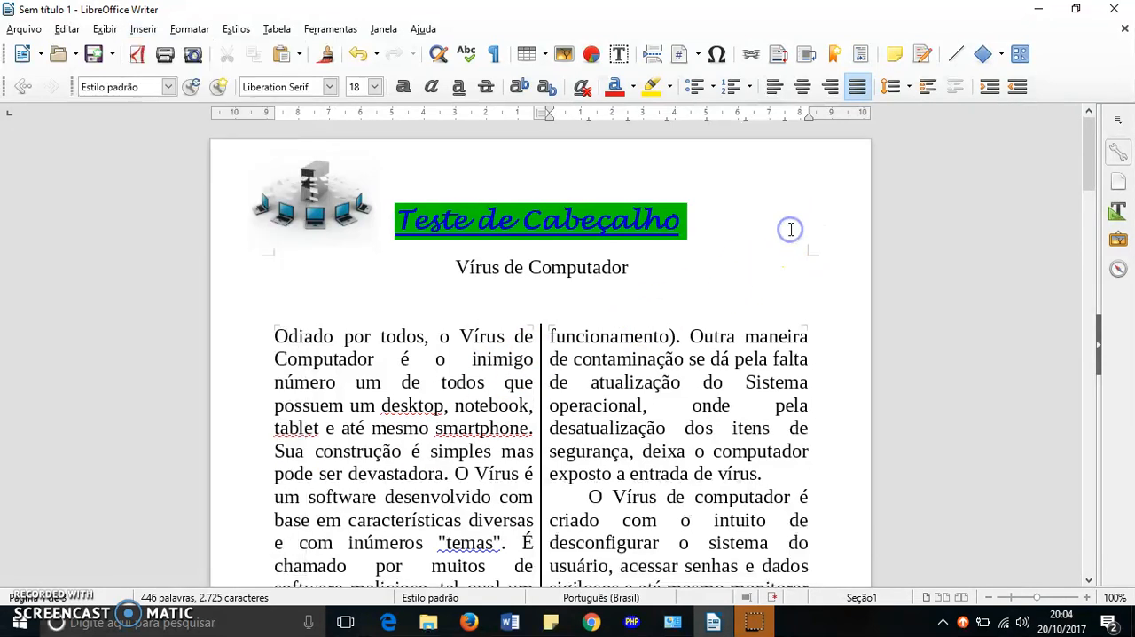
- Insert a footer for the Estilo padrão page style and fill its line with underscores across the text width
click(706, 215)
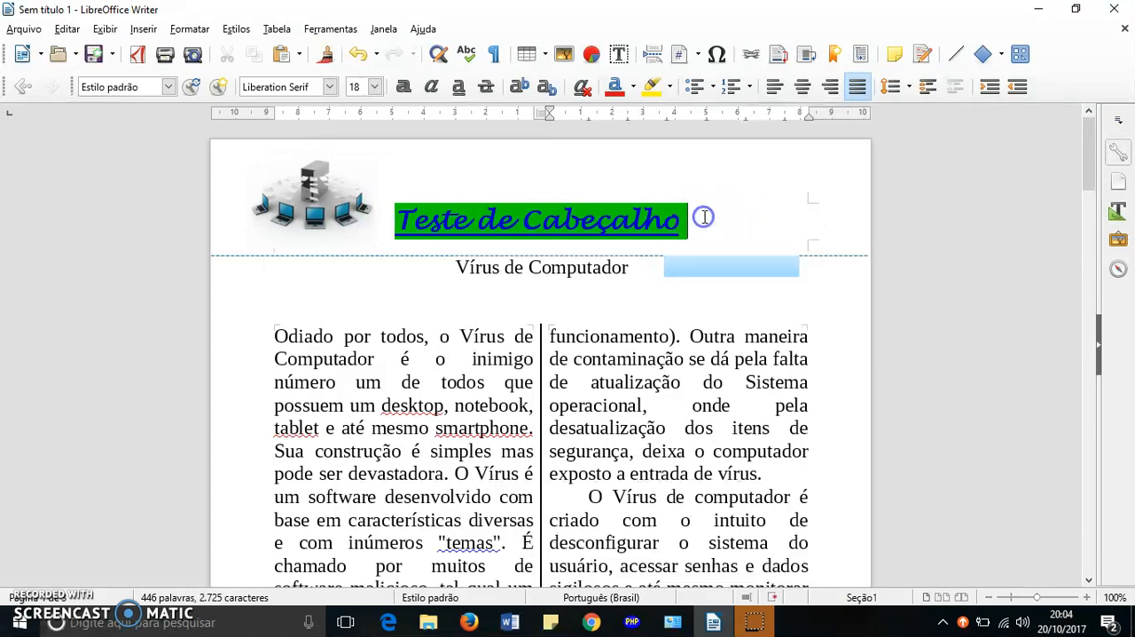
scroll(703, 216, down, 10)
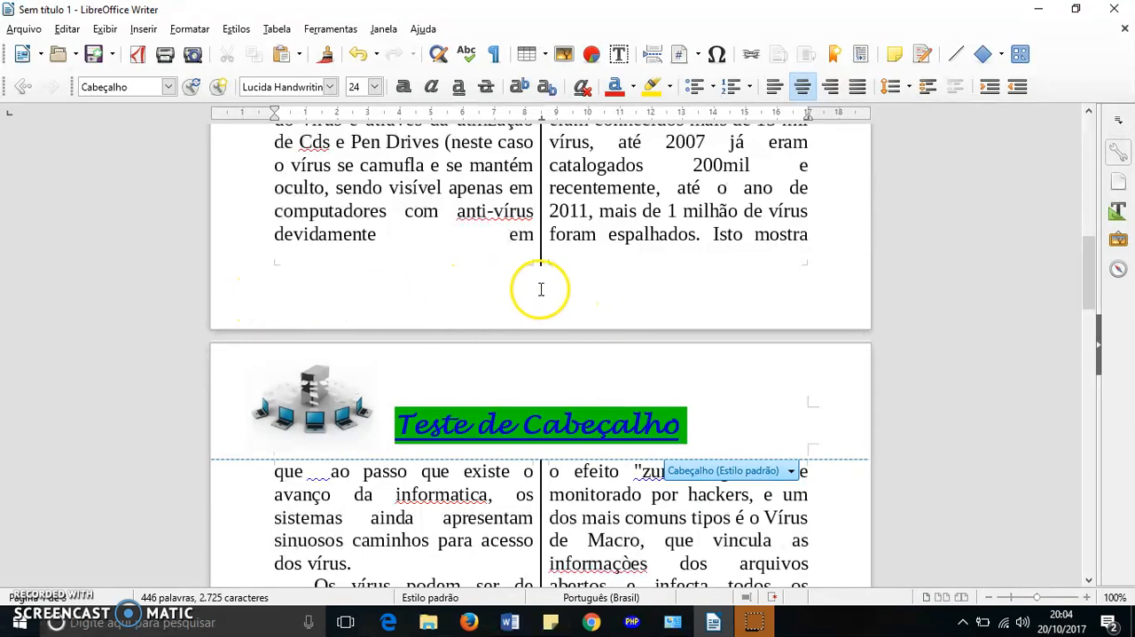
scroll(587, 288, up, 1)
scroll(587, 288, up, 12)
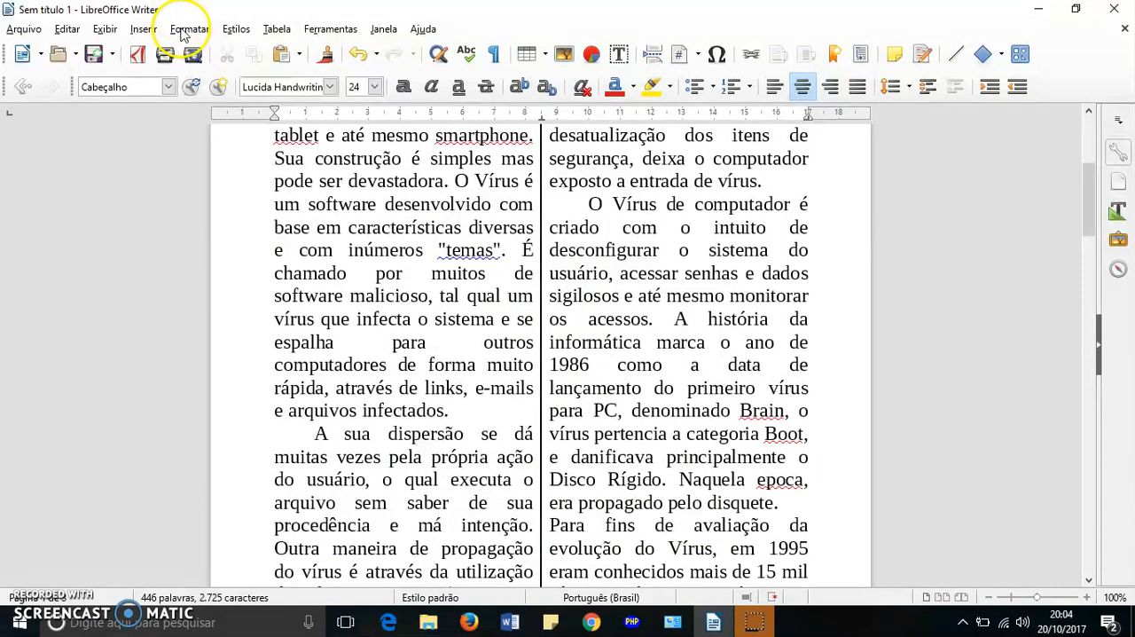
click(140, 31)
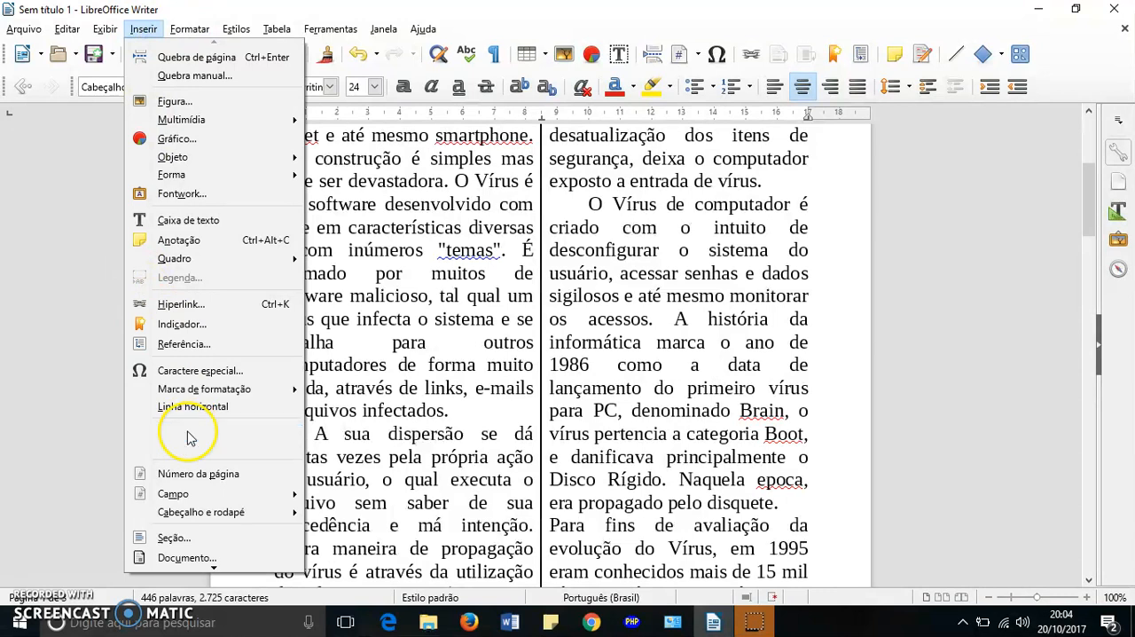
mouse_move(200, 513)
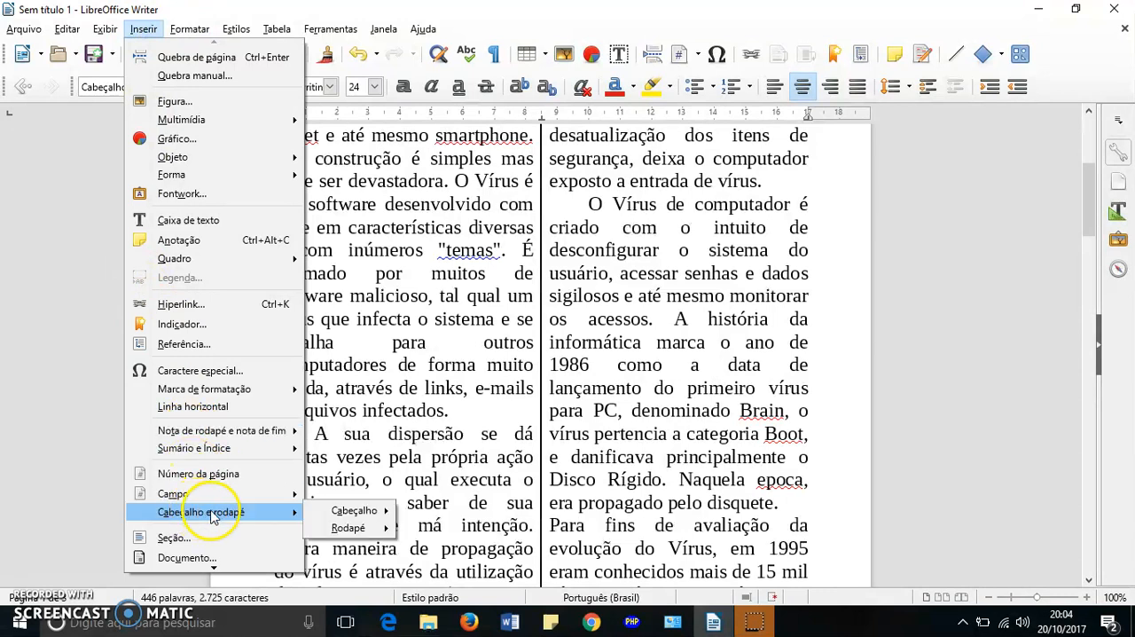
mouse_move(355, 527)
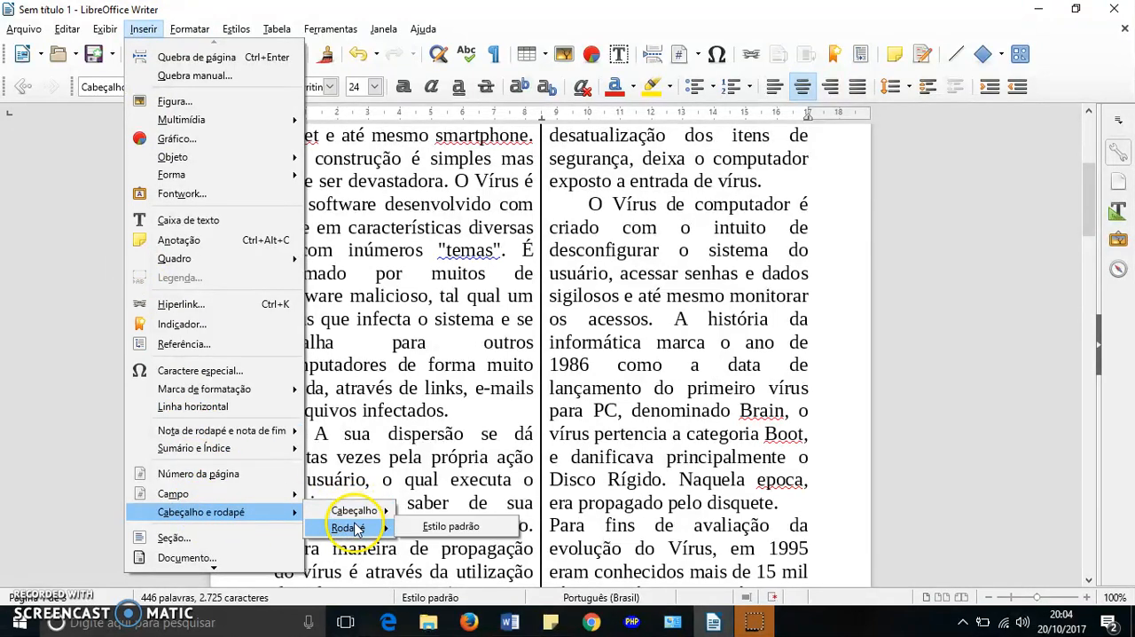
click(450, 527)
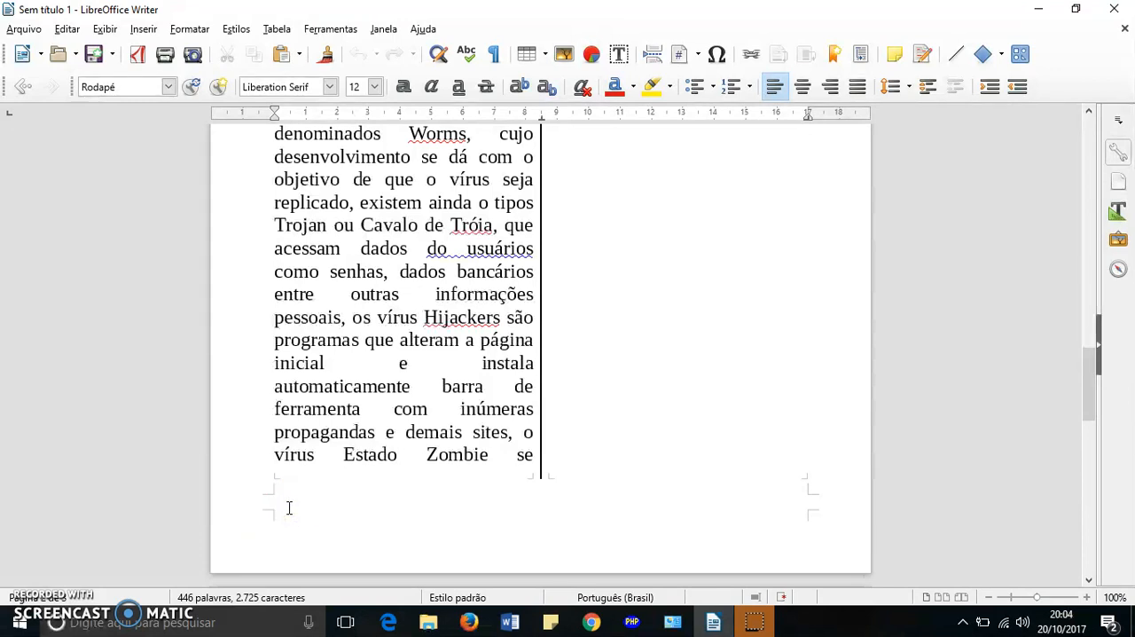
text(_______)
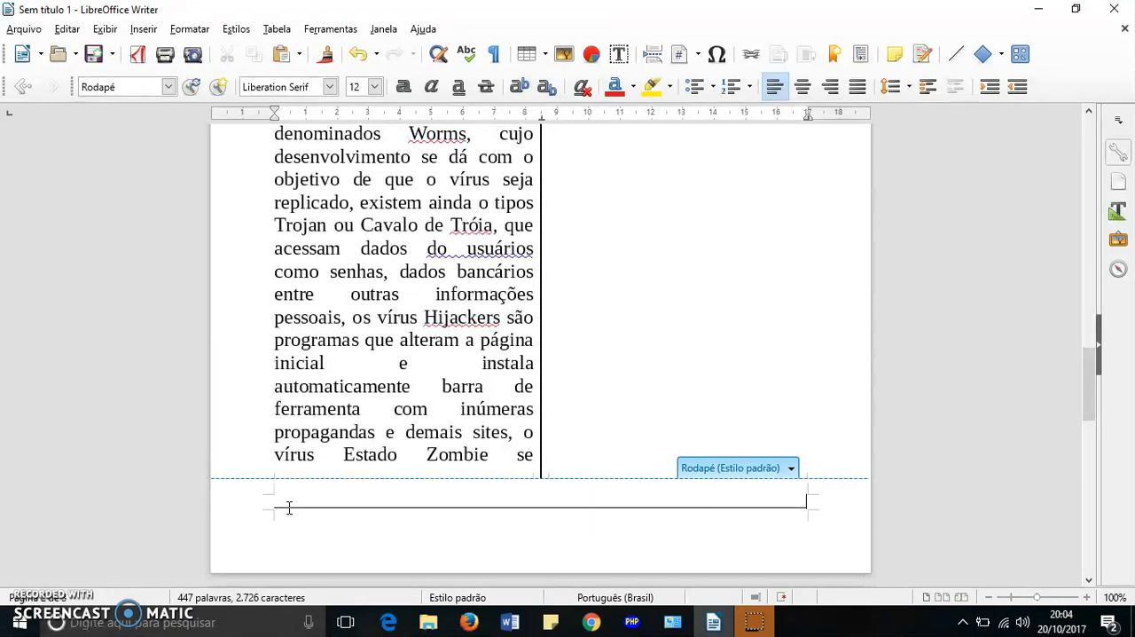
- Make the footer's underscore line bold and apply a yellow highlight to it
click(242, 514)
drag(274, 500, 524, 515)
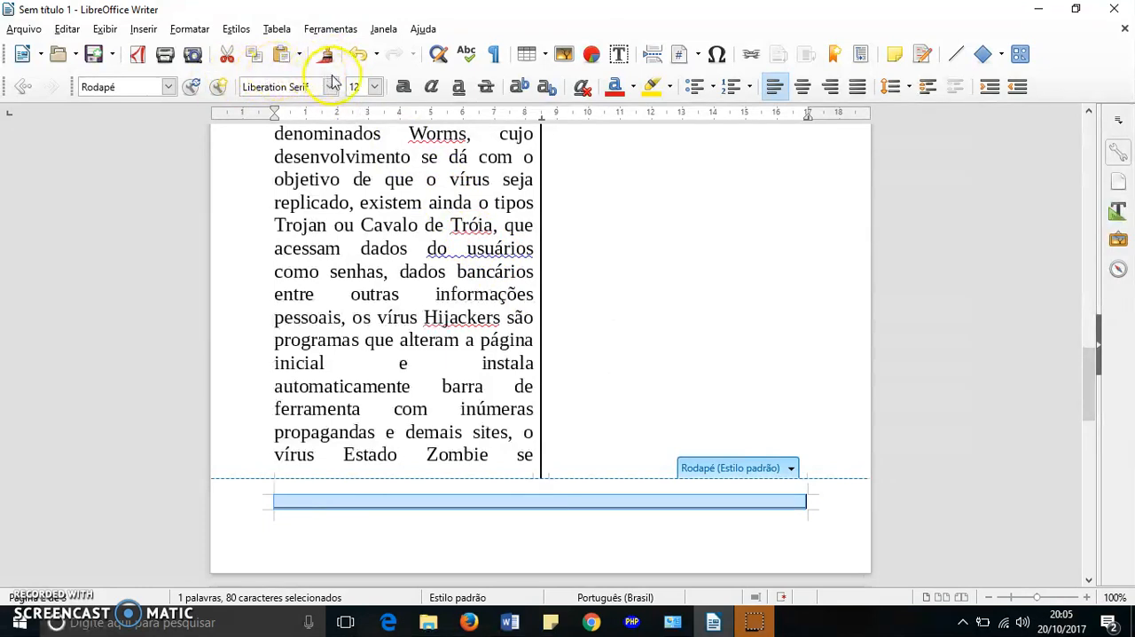
click(417, 90)
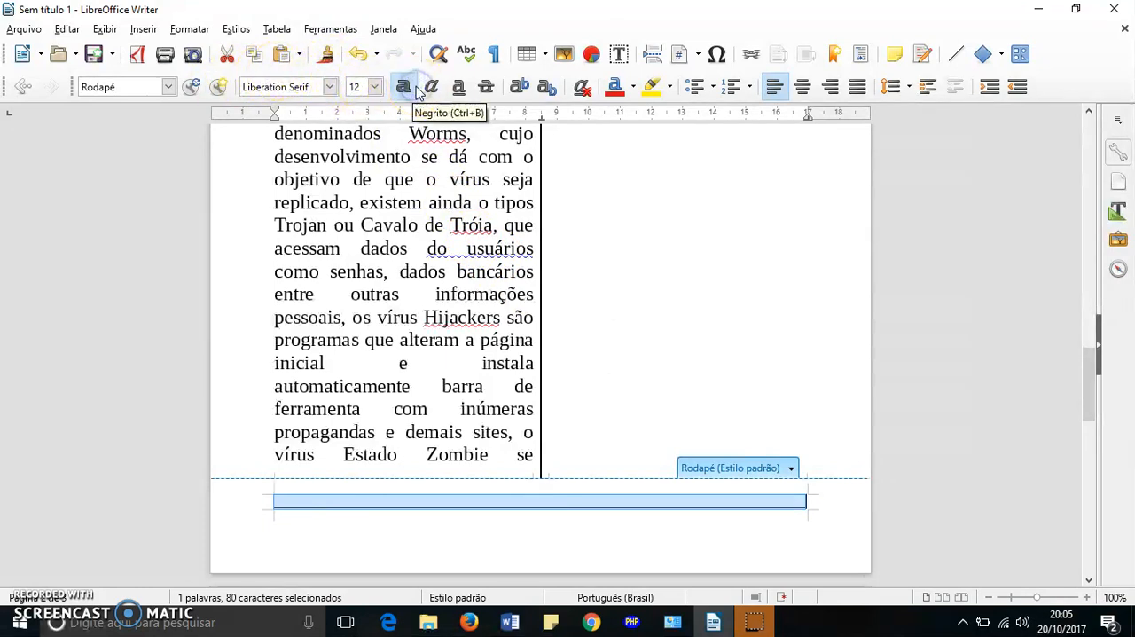
click(650, 93)
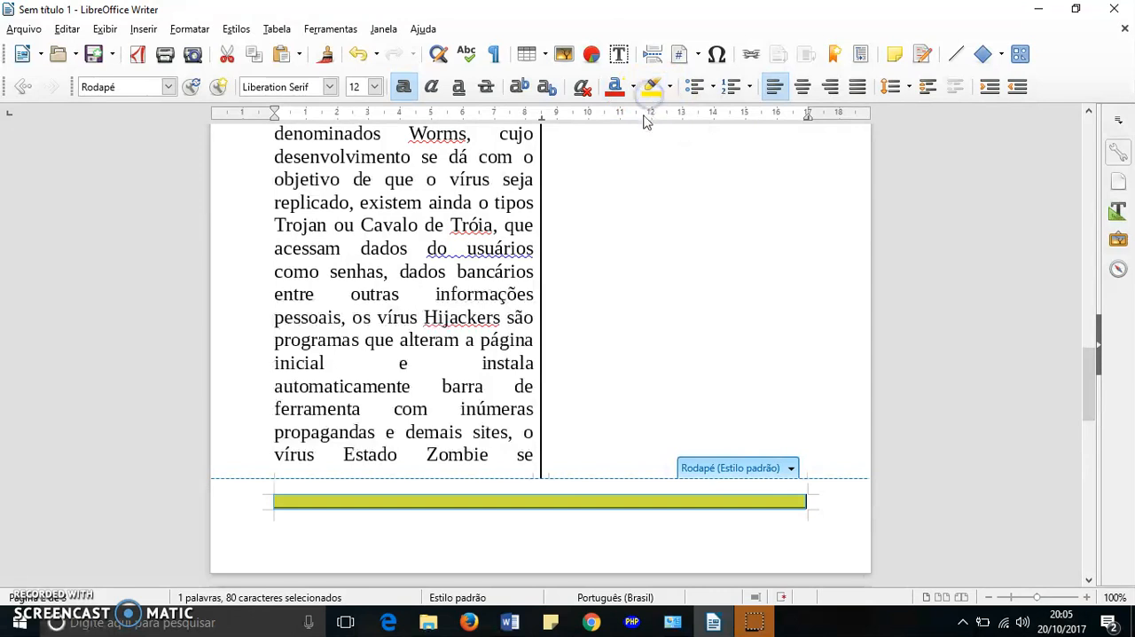
click(648, 444)
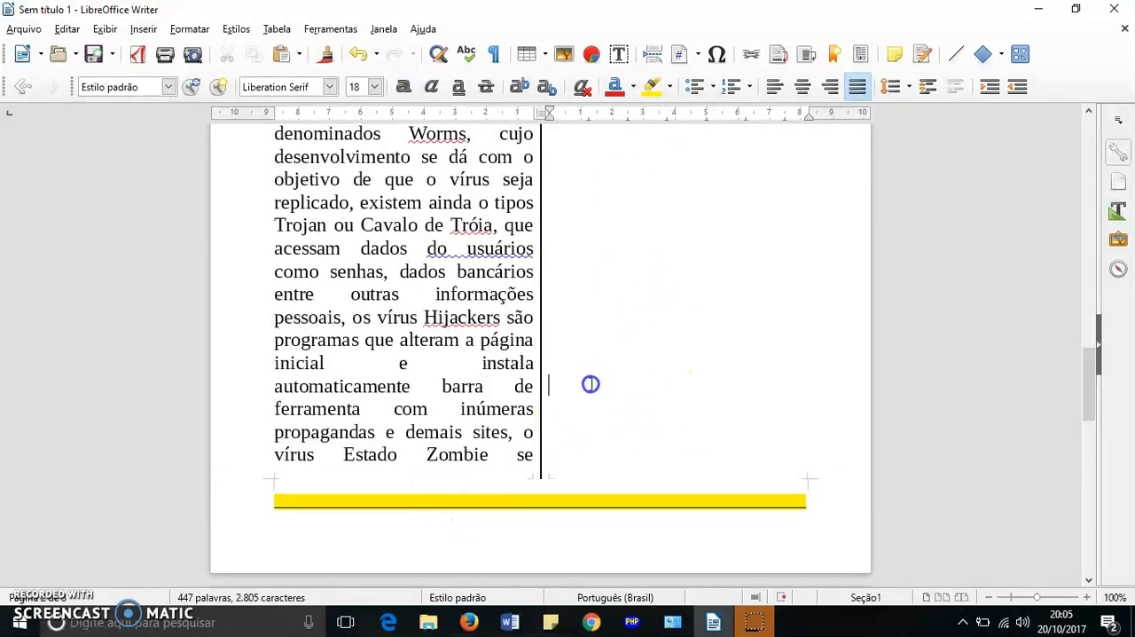
scroll(591, 384, down, 10)
scroll(567, 407, up, 15)
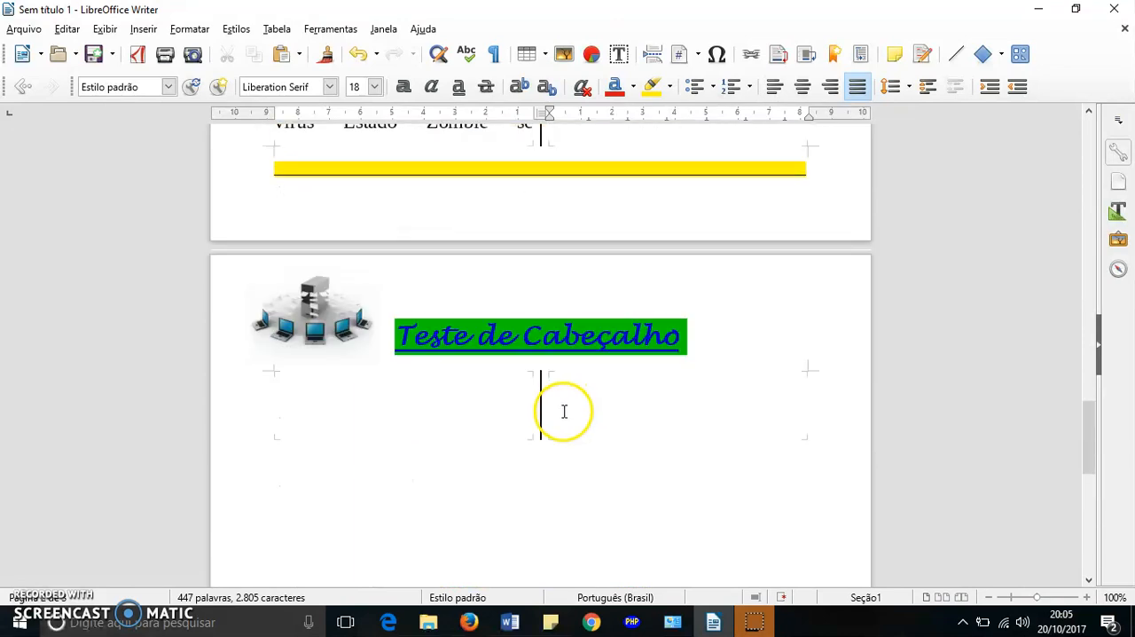
- Examine how the highlighted footer line repeats at the end of each page
scroll(562, 412, up, 8)
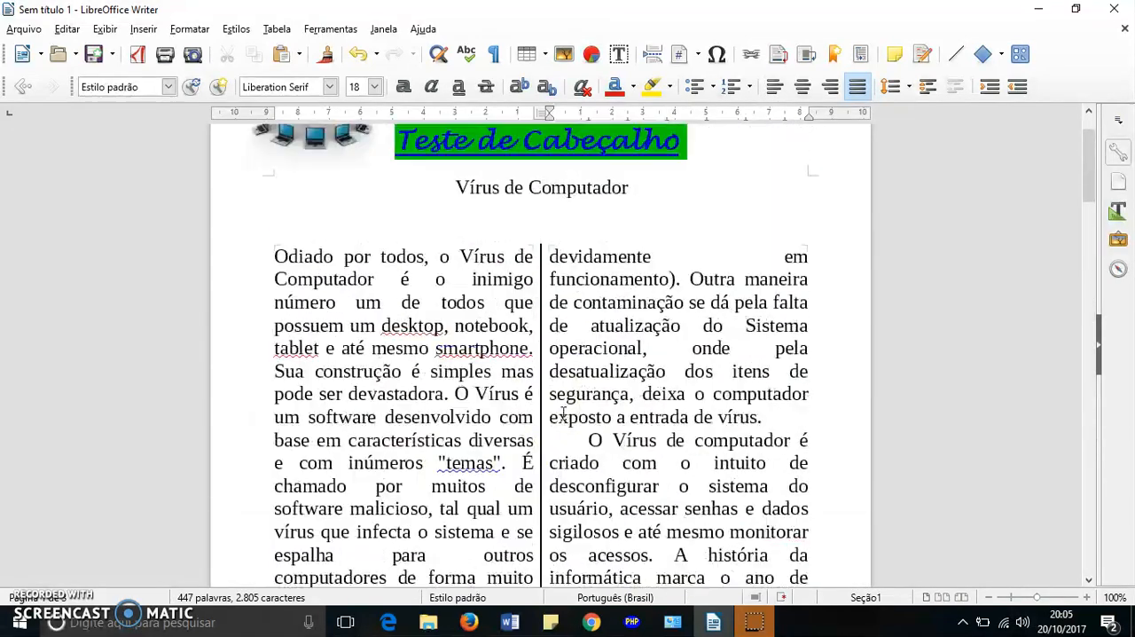
scroll(563, 413, down, 15)
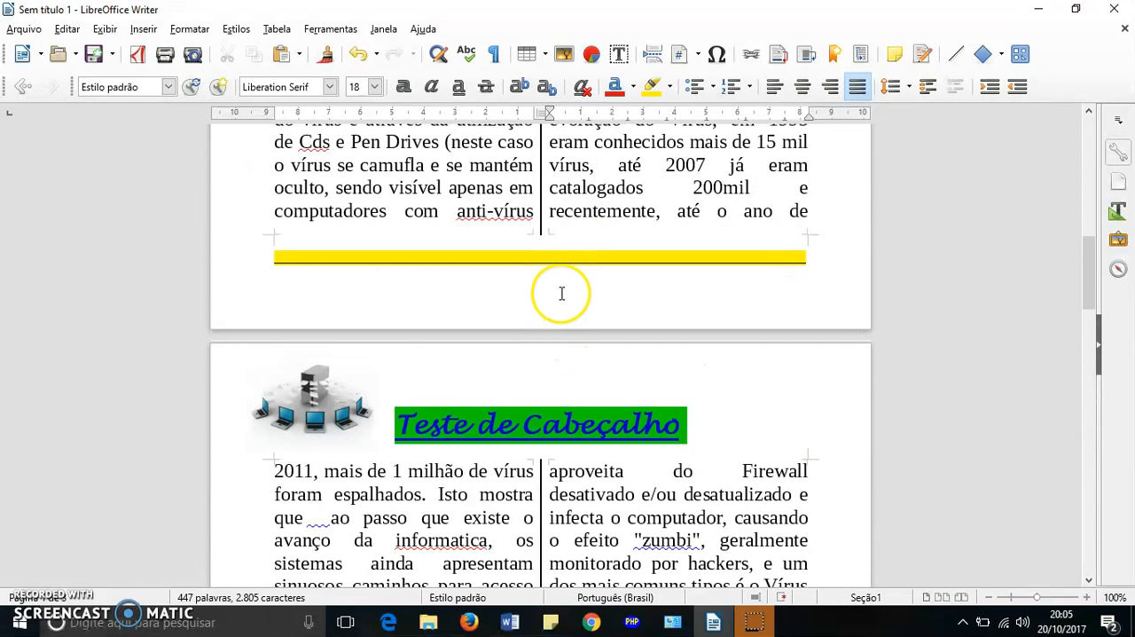
scroll(561, 290, up, 3)
scroll(562, 266, down, 6)
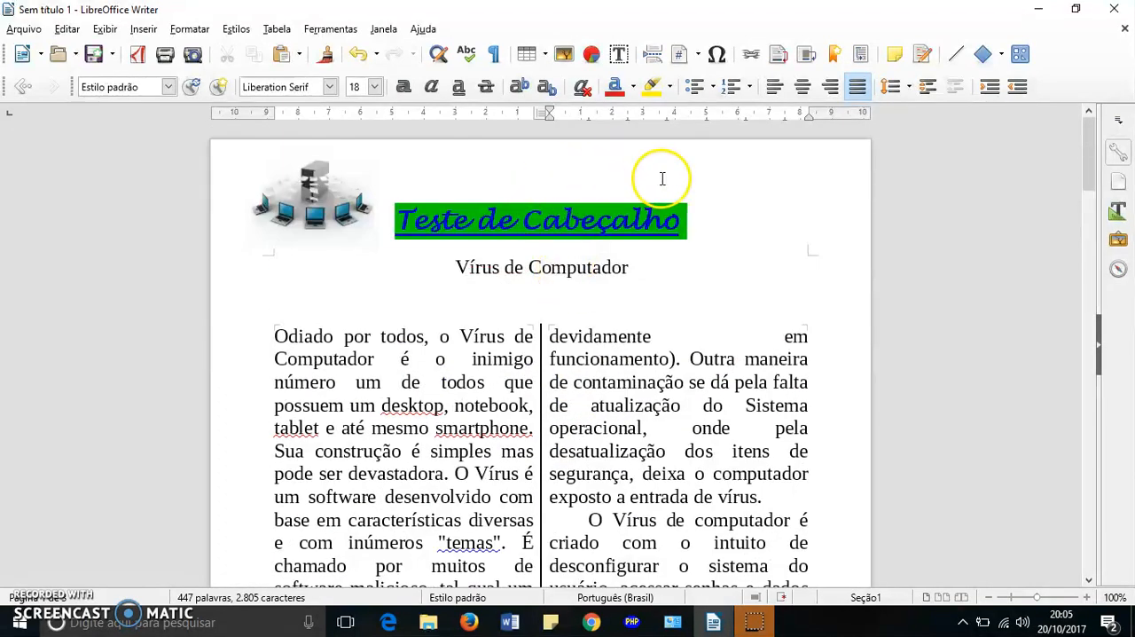
scroll(662, 178, up, 8)
scroll(646, 224, down, 4)
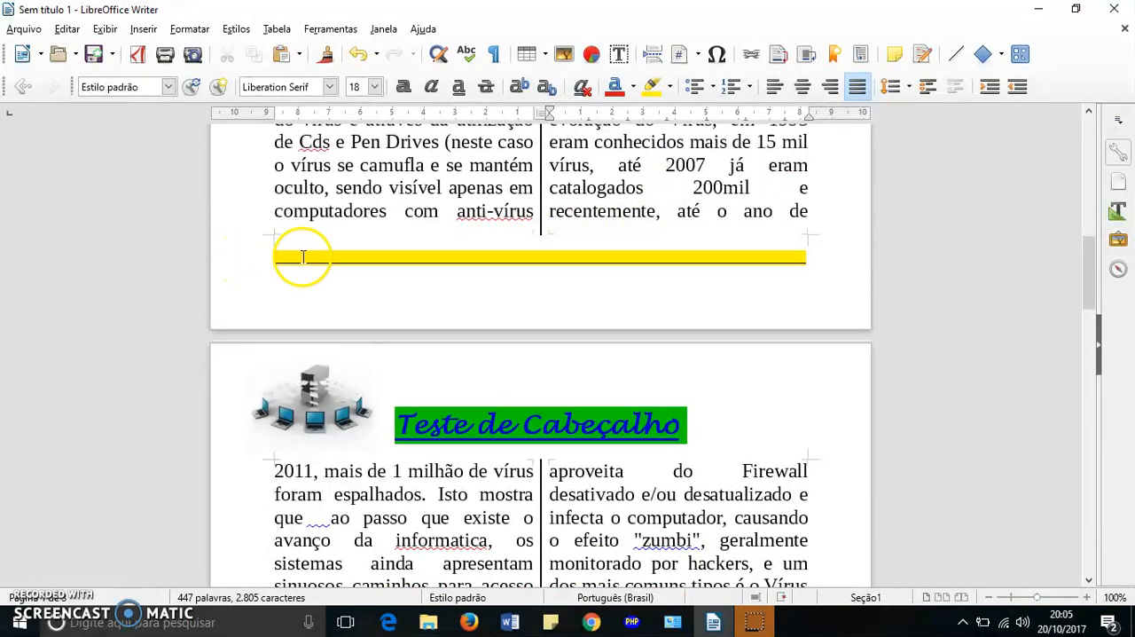
scroll(760, 267, up, 3)
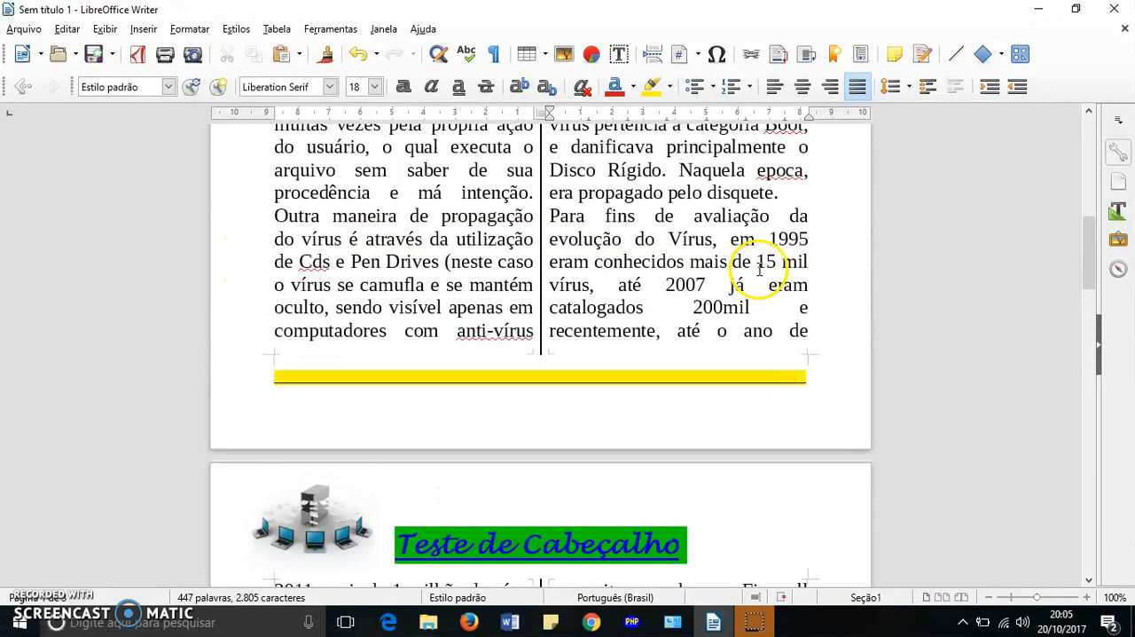
- Insert an automatic page number in the footer, directly after the highlighted underscore line
click(810, 377)
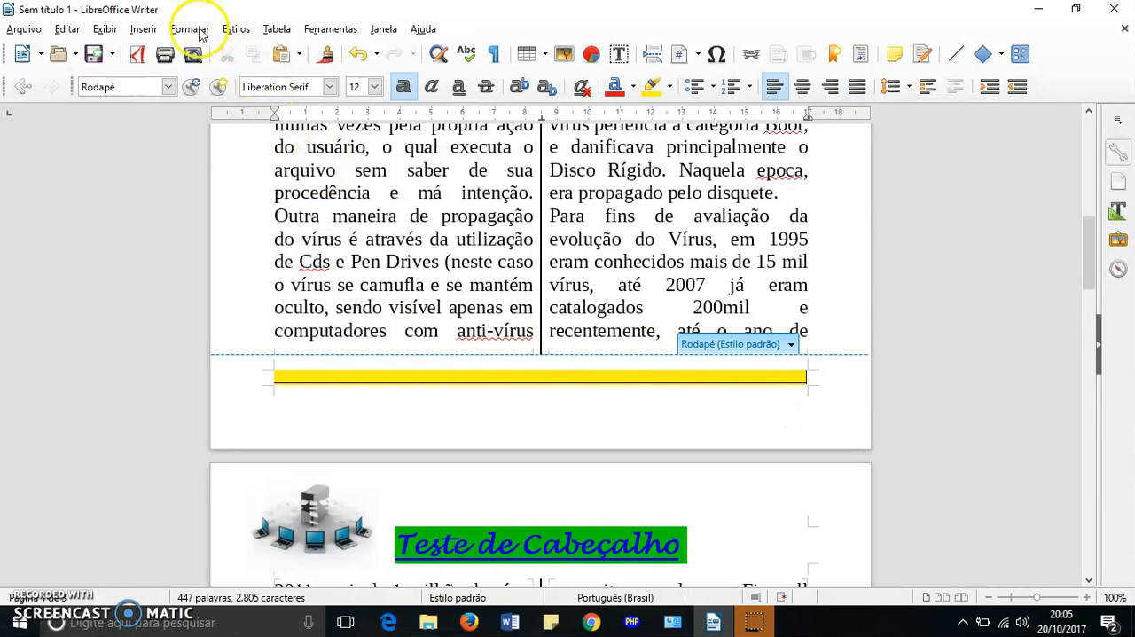
click(144, 30)
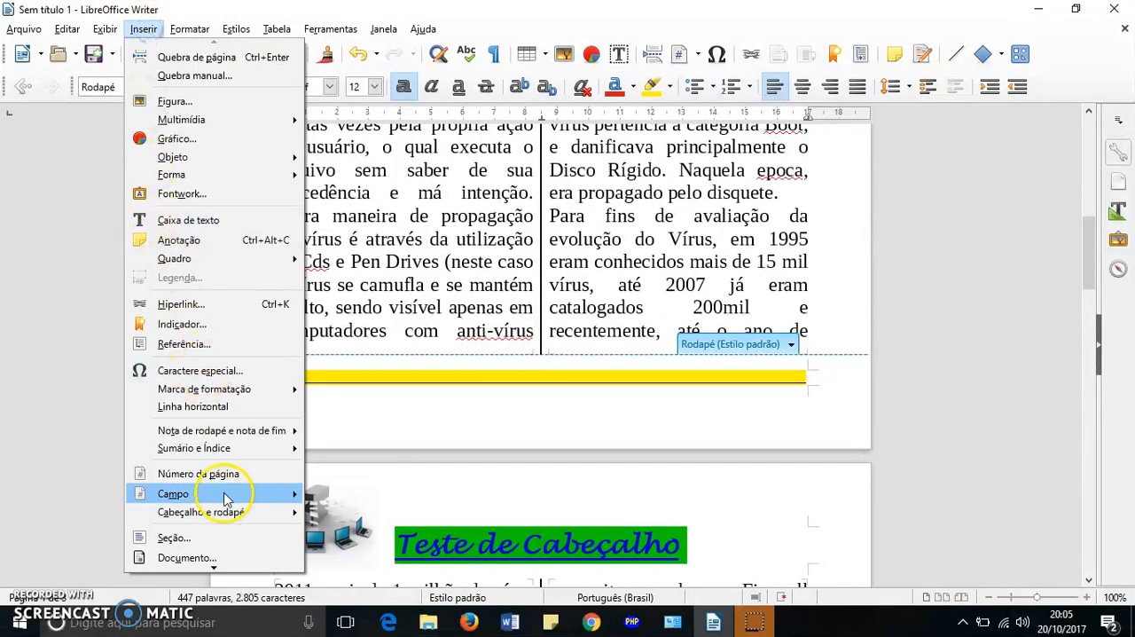
click(843, 304)
scroll(839, 298, down, 10)
scroll(839, 297, up, 3)
scroll(837, 317, down, 5)
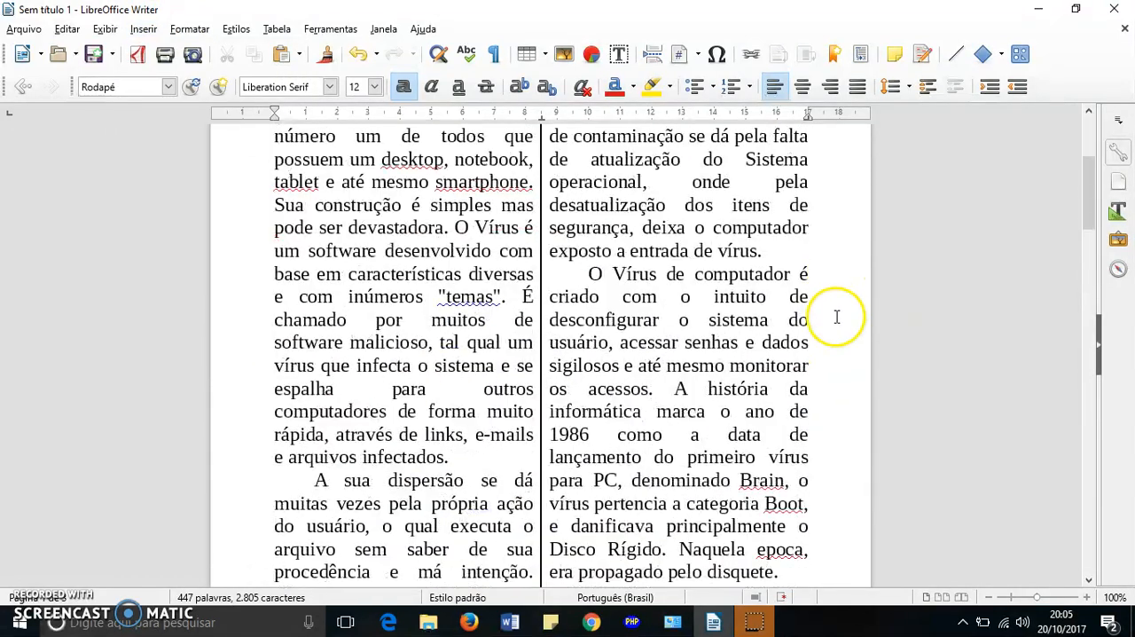
scroll(836, 317, down, 8)
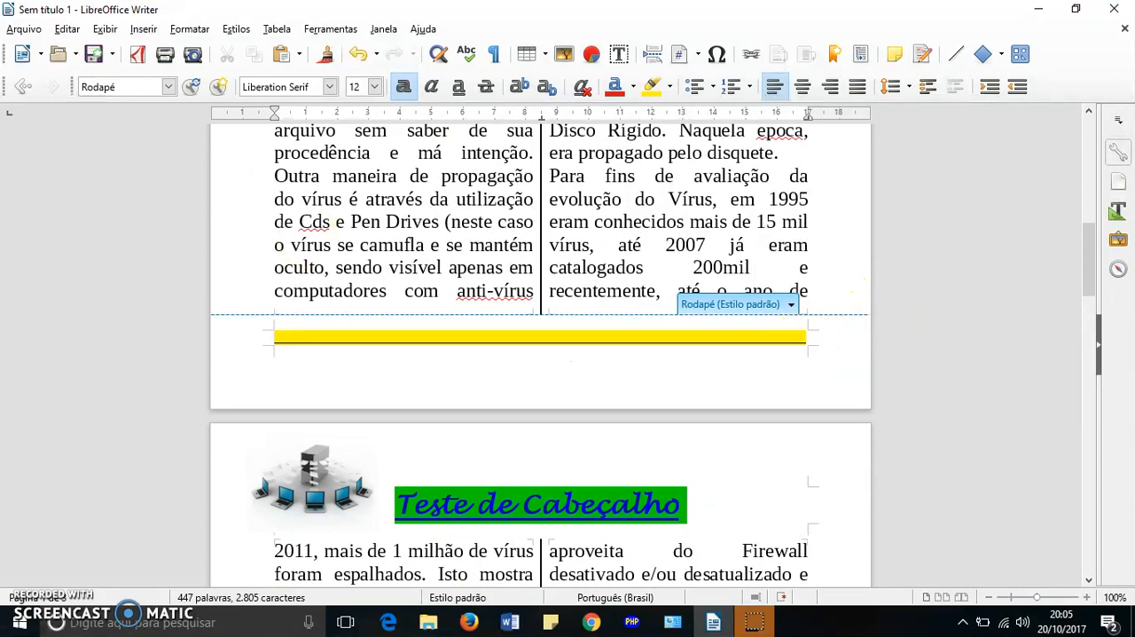
click(143, 30)
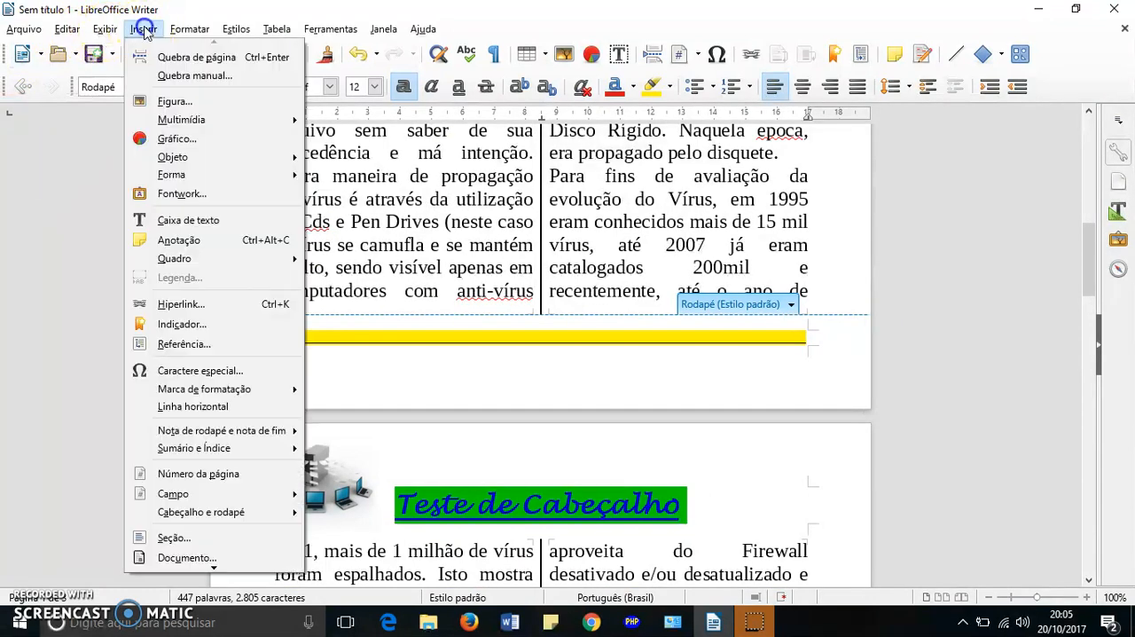
click(232, 474)
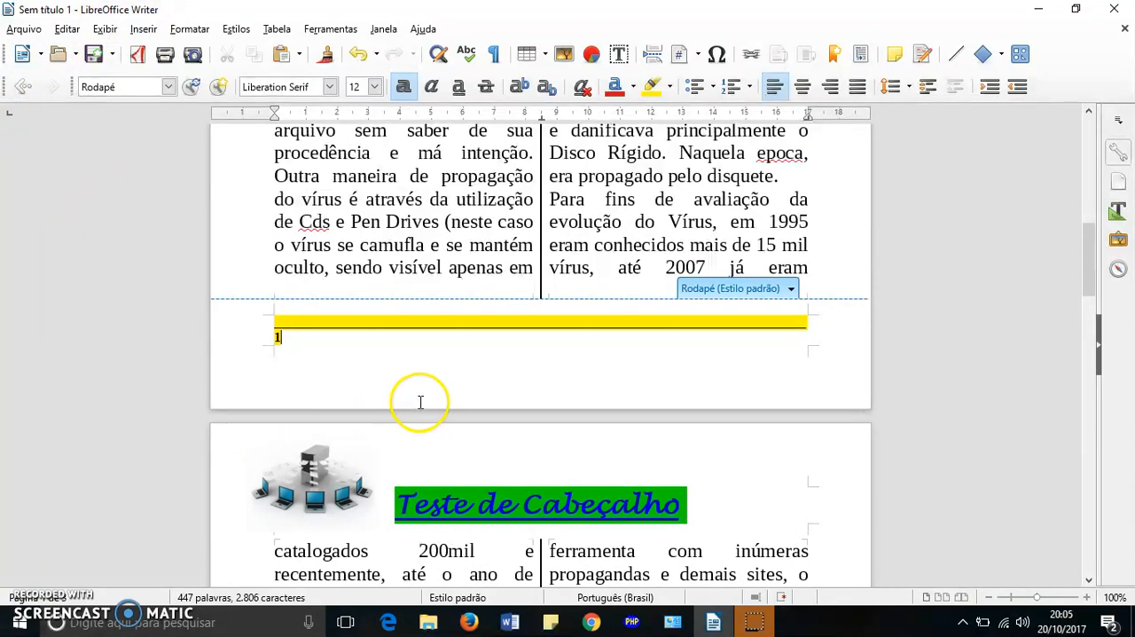
click(420, 281)
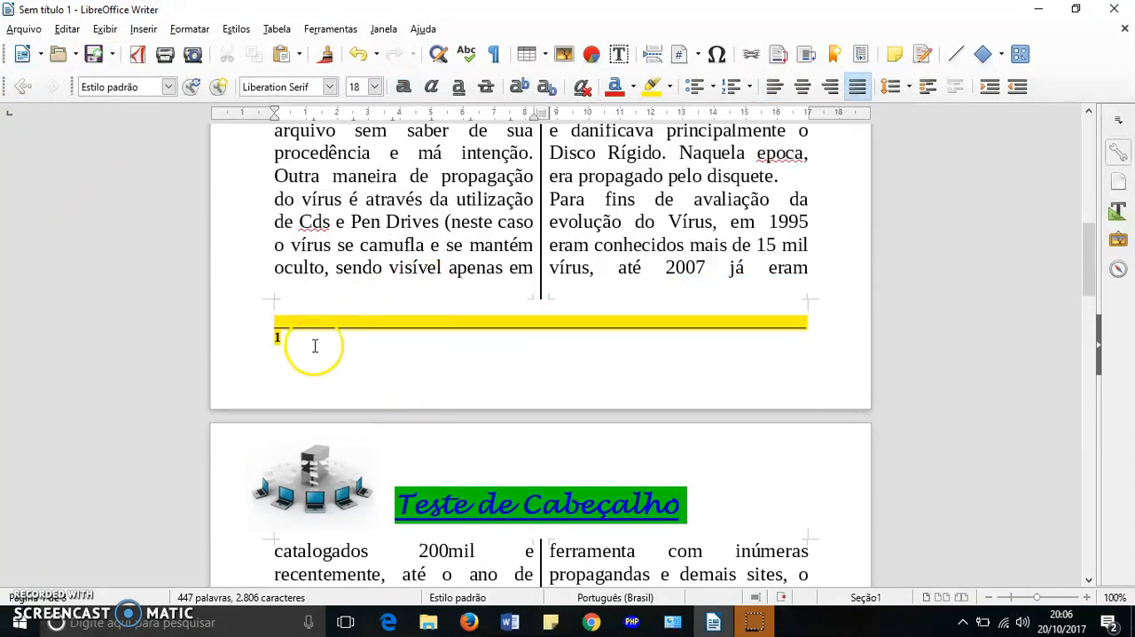
- Examine the page numbering in the footers of all the document's pages
scroll(314, 346, down, 5)
scroll(306, 354, down, 15)
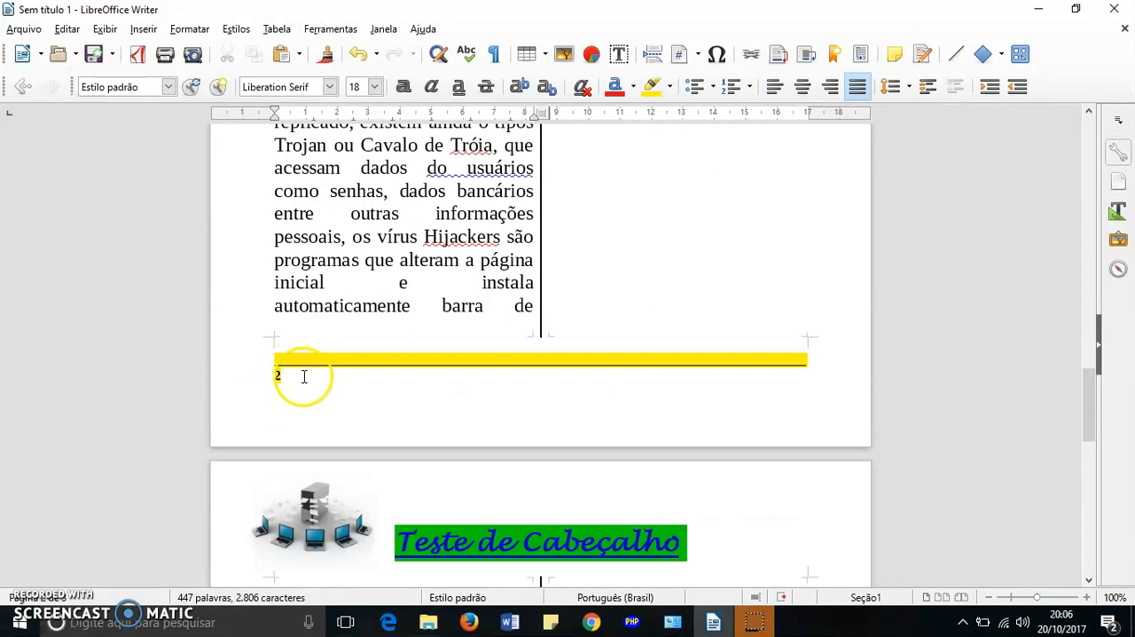
scroll(303, 377, down, 4)
scroll(304, 376, down, 14)
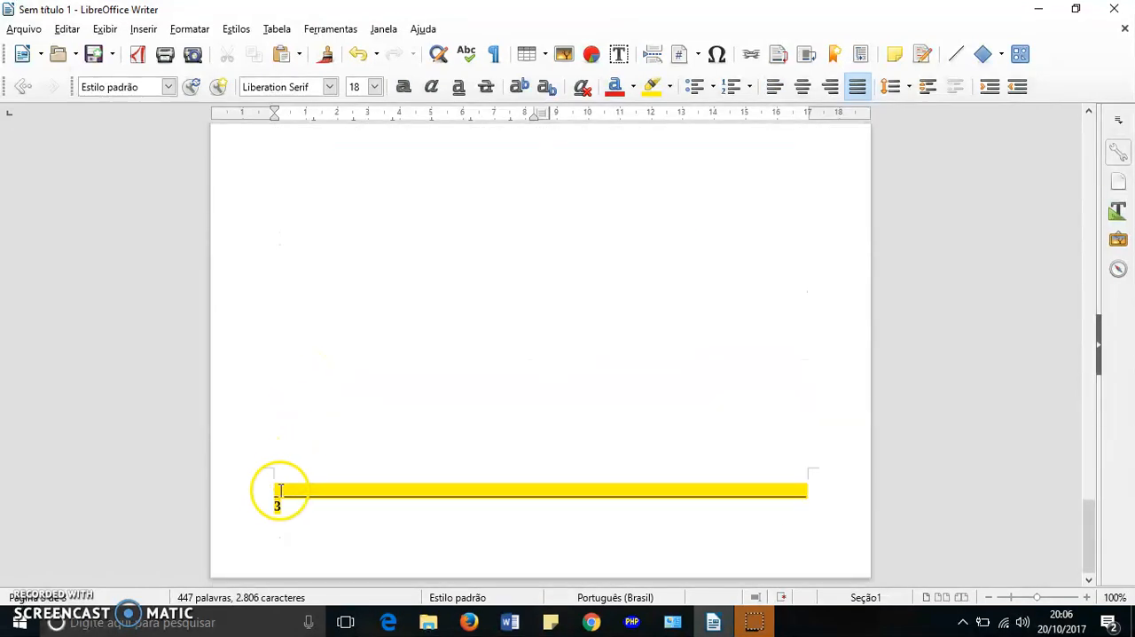
scroll(288, 356, up, 20)
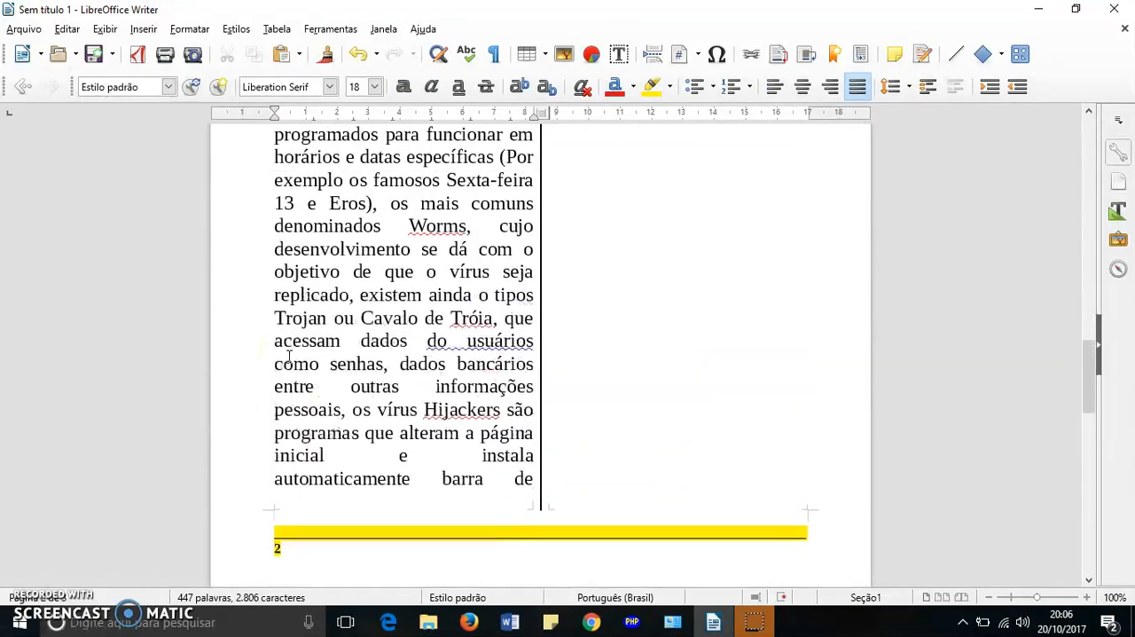
scroll(289, 357, up, 8)
scroll(288, 356, up, 5)
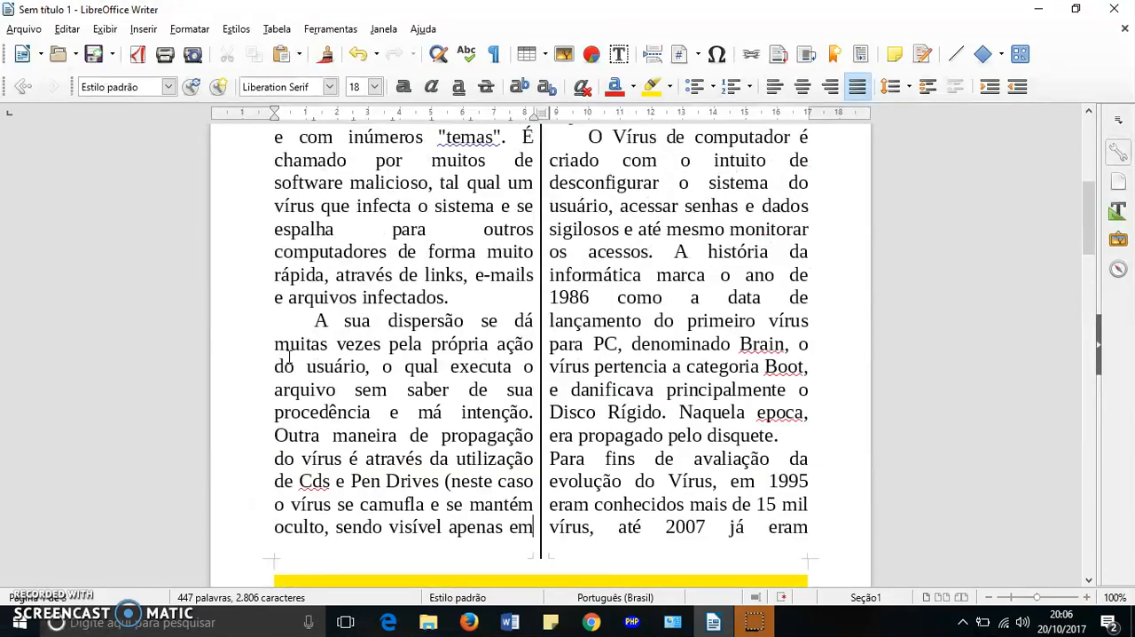
scroll(288, 356, down, 7)
scroll(286, 311, down, 10)
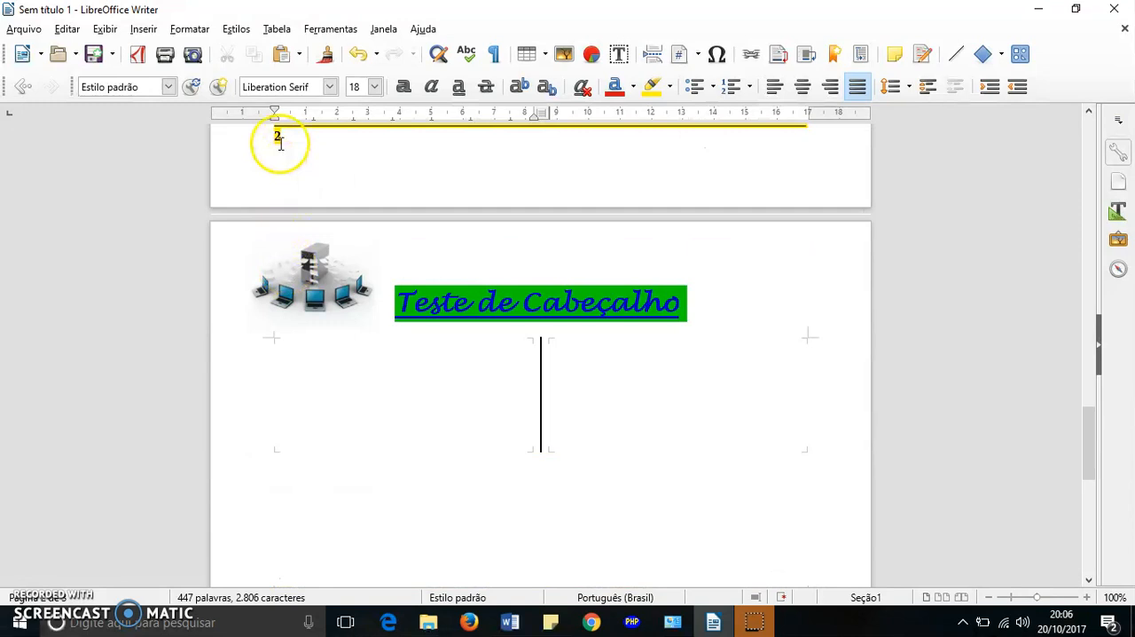
scroll(284, 212, down, 12)
scroll(537, 276, up, 15)
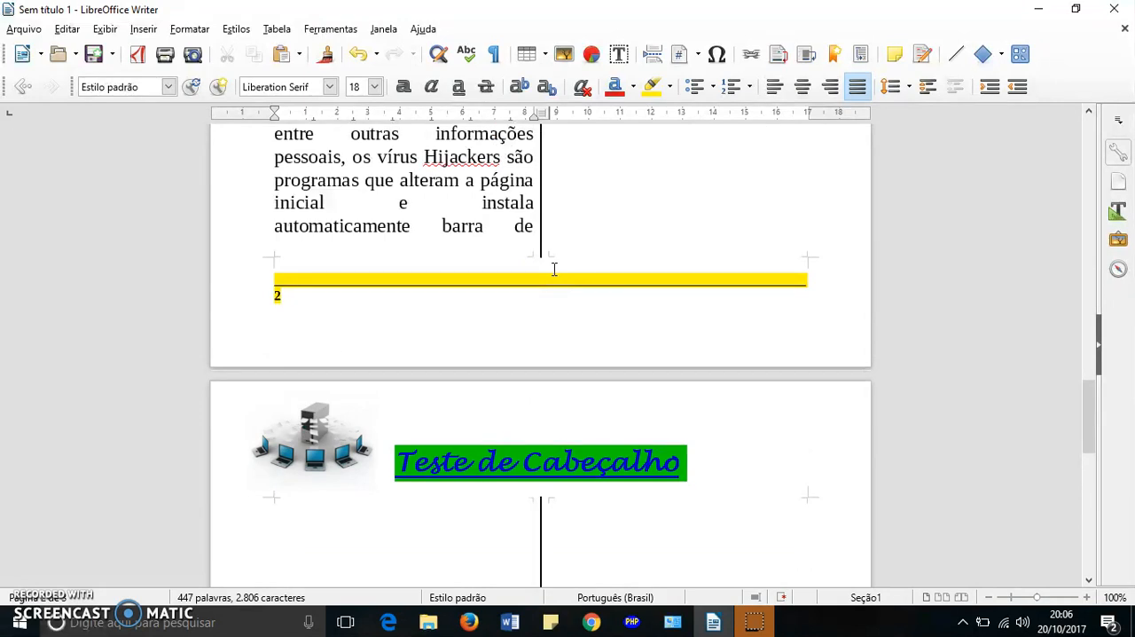
scroll(580, 233, up, 8)
scroll(580, 234, down, 7)
scroll(580, 233, up, 7)
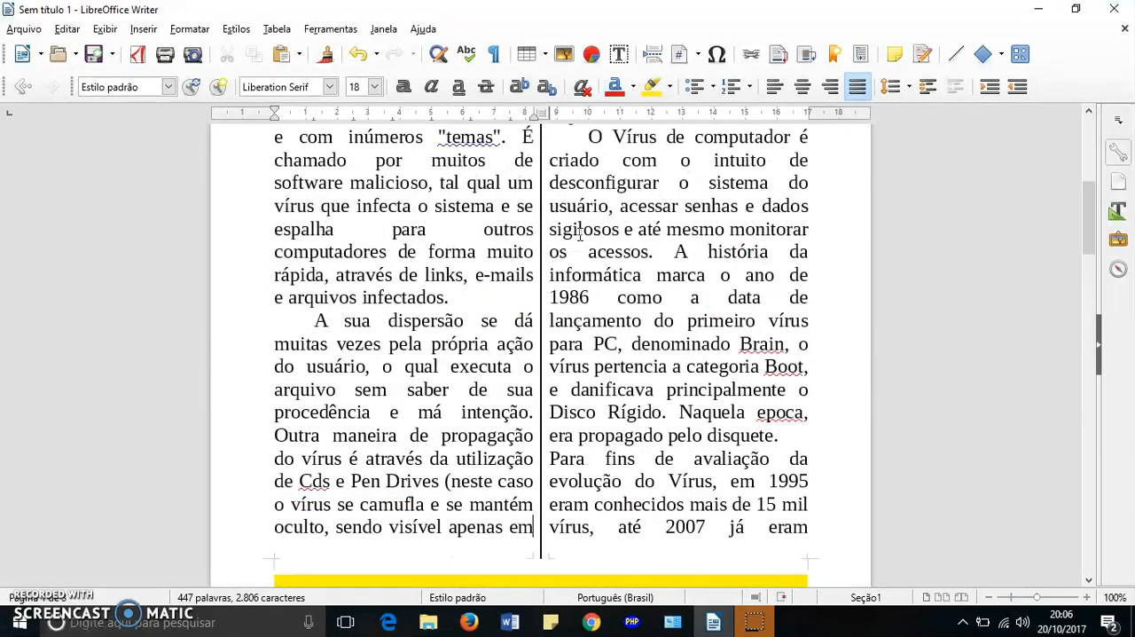
- Examine the words marked with wavy spelling and grammar underlines in the first page's text
scroll(580, 233, up, 9)
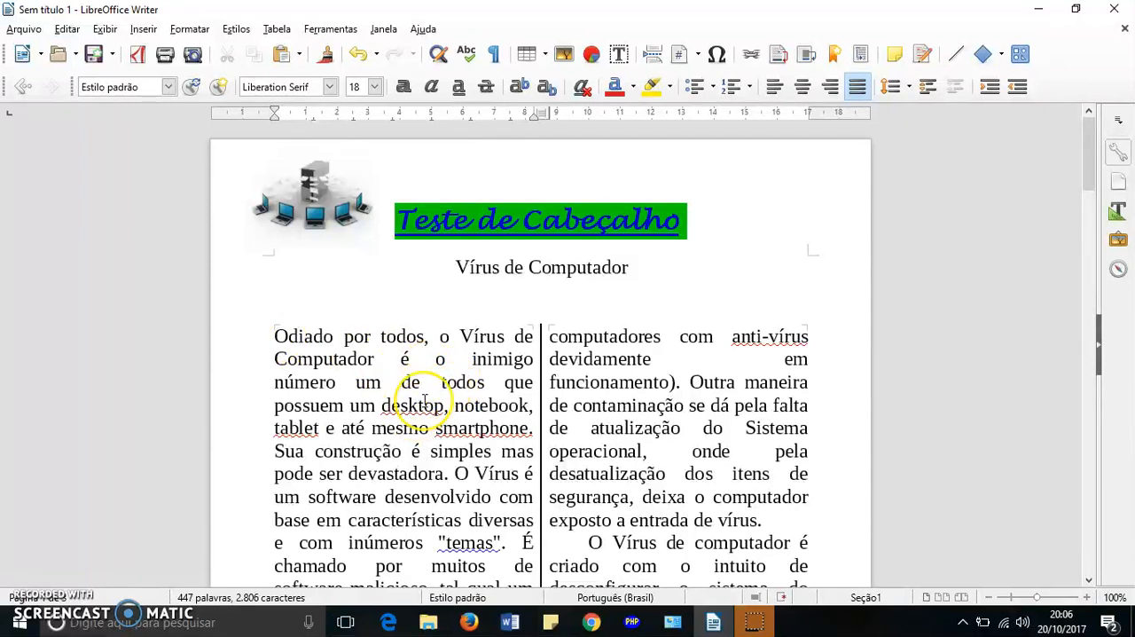
scroll(425, 401, down, 2)
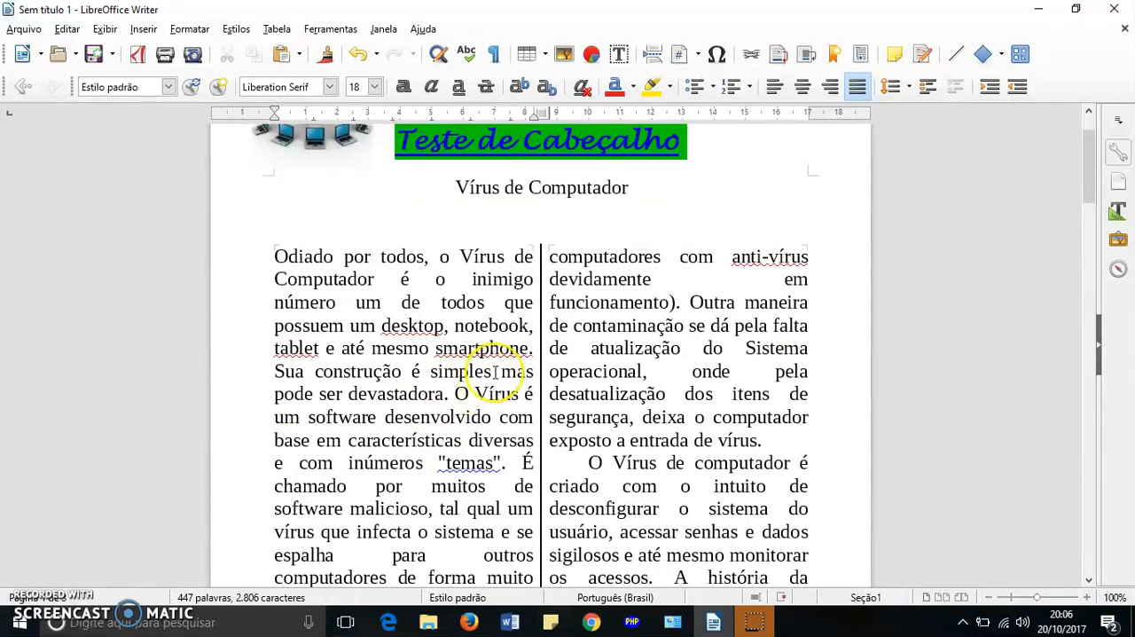
scroll(499, 355, down, 5)
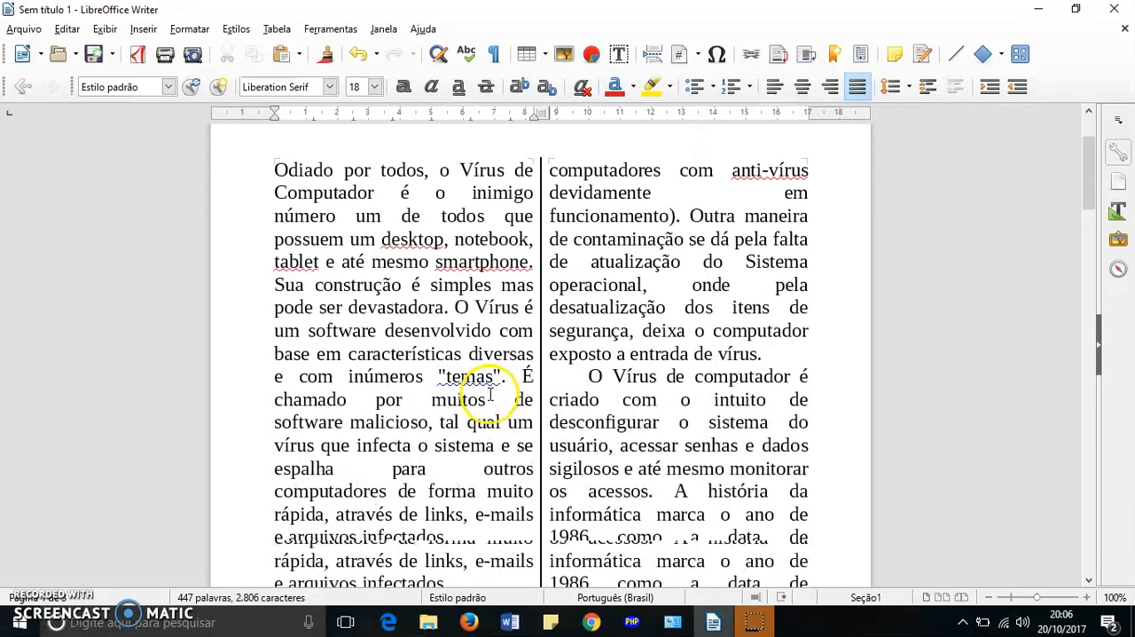
scroll(461, 354, up, 7)
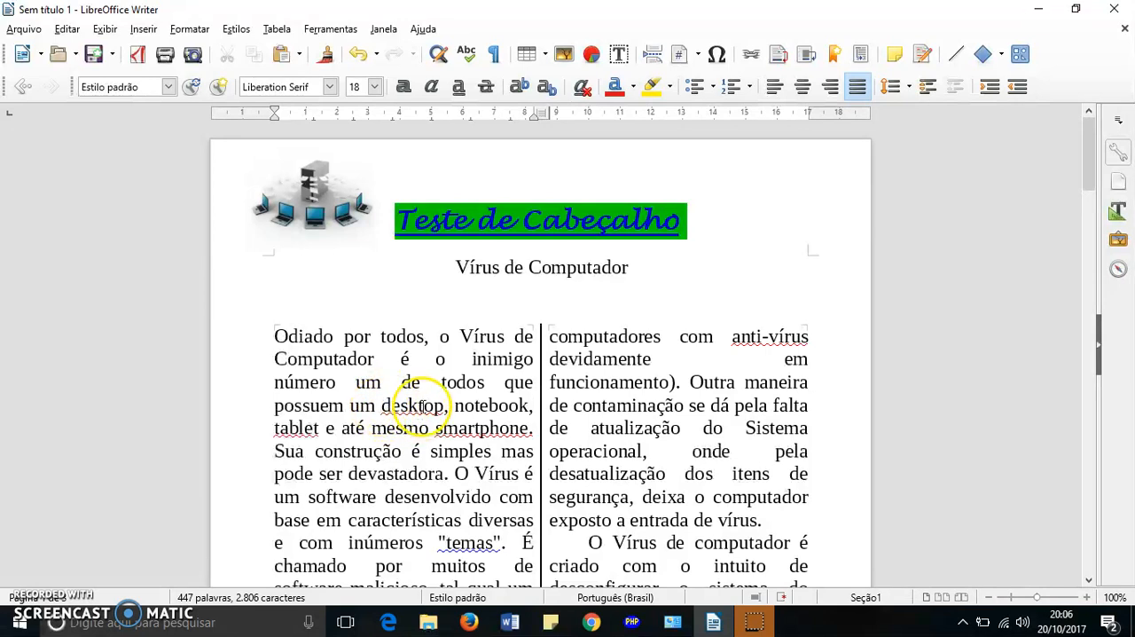
scroll(372, 399, down, 3)
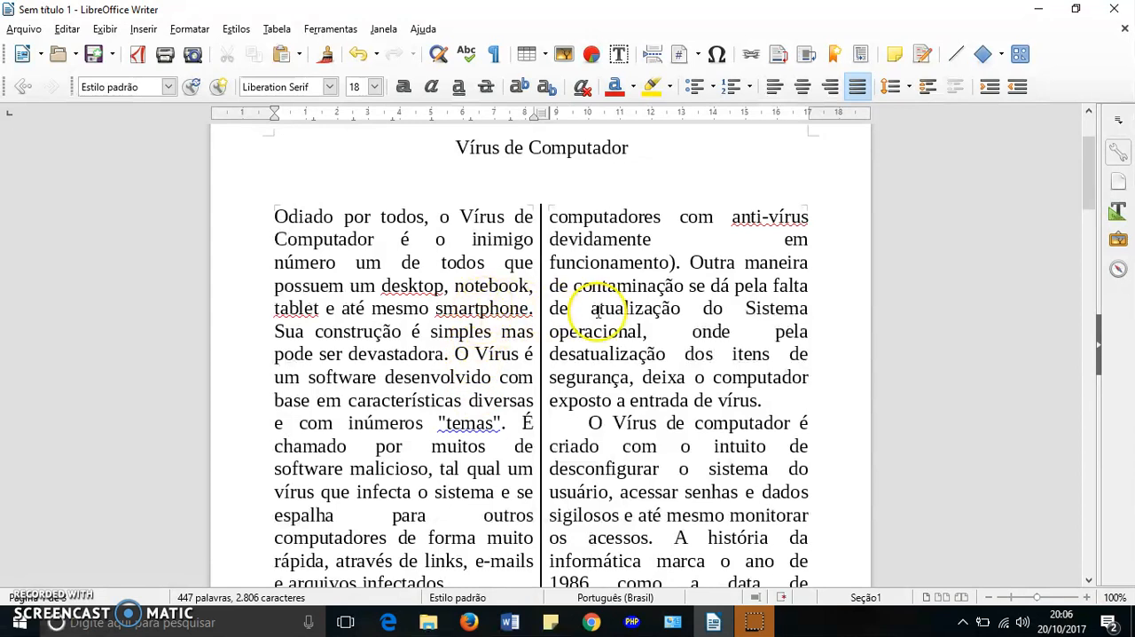
scroll(599, 309, down, 3)
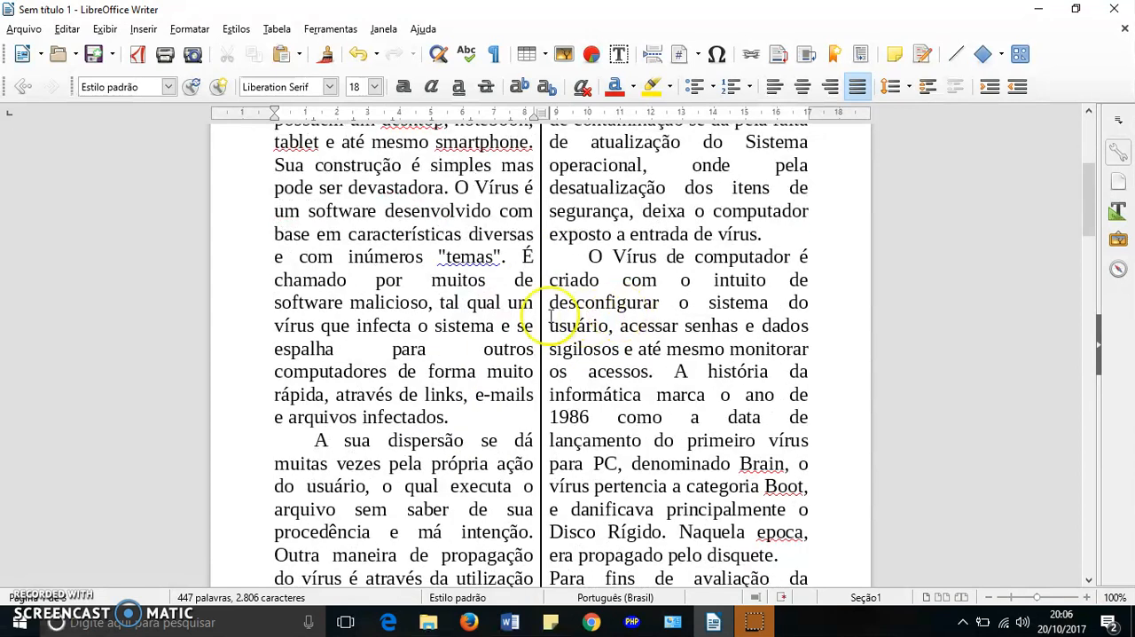
scroll(464, 297, up, 5)
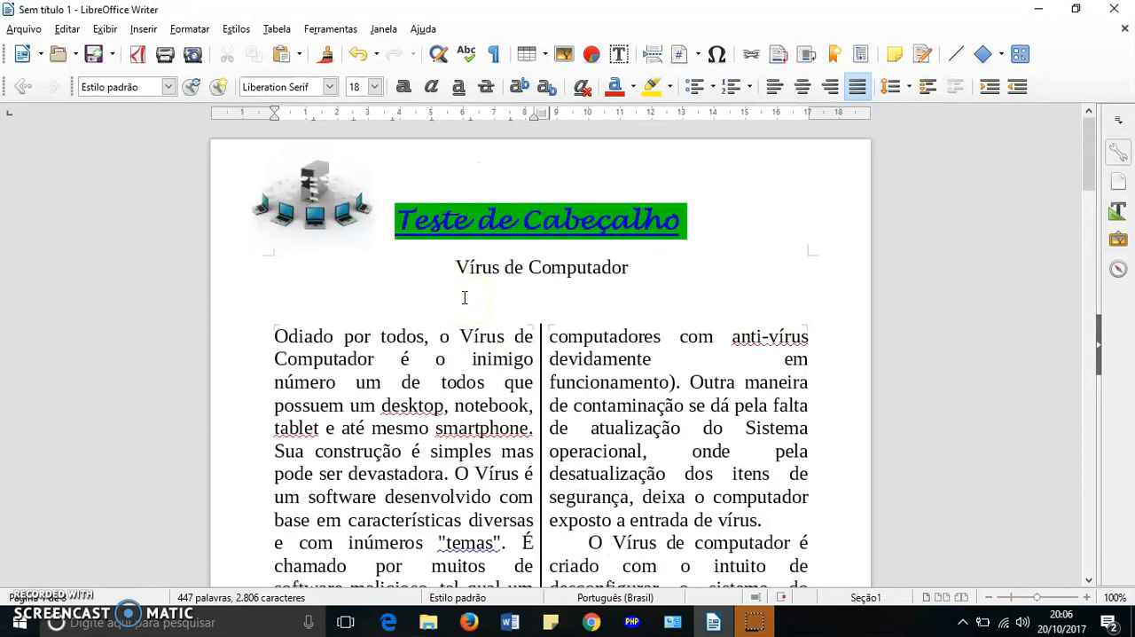
scroll(464, 293, down, 2)
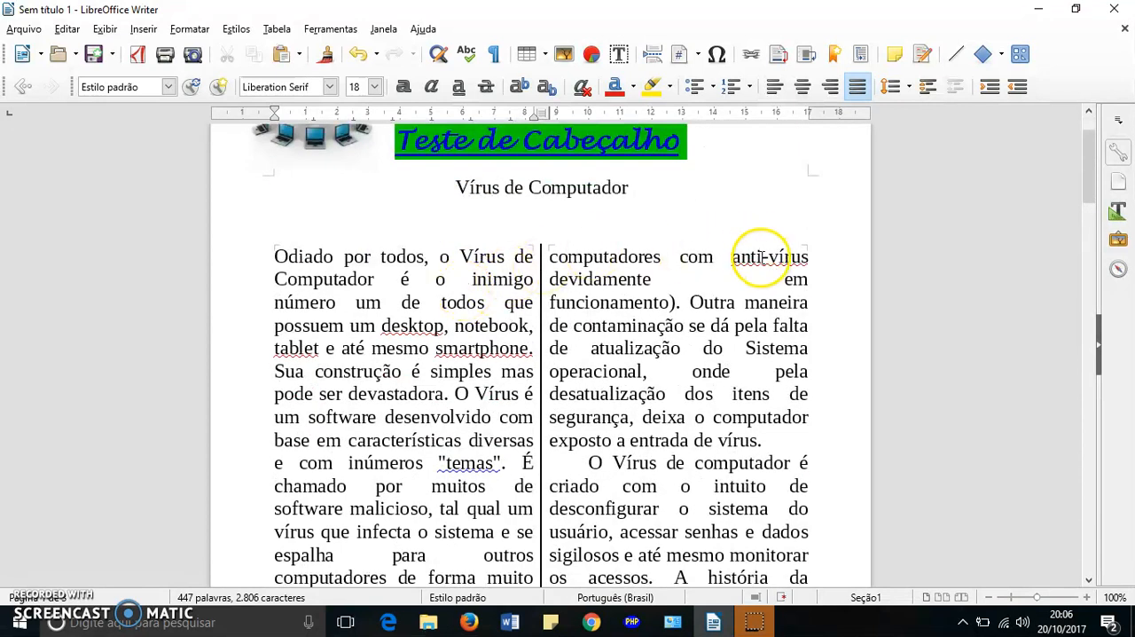
- View the spelling suggestions for the flagged words "anti-vírus" and "desktop" without replacing either word
click(765, 261)
right_click(767, 259)
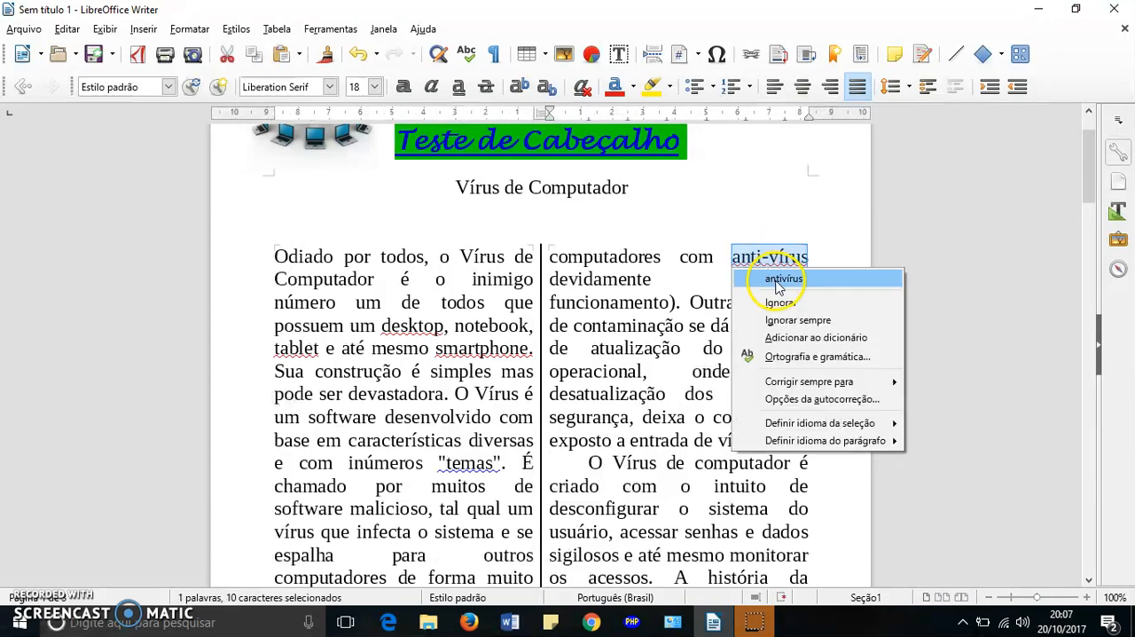
click(785, 303)
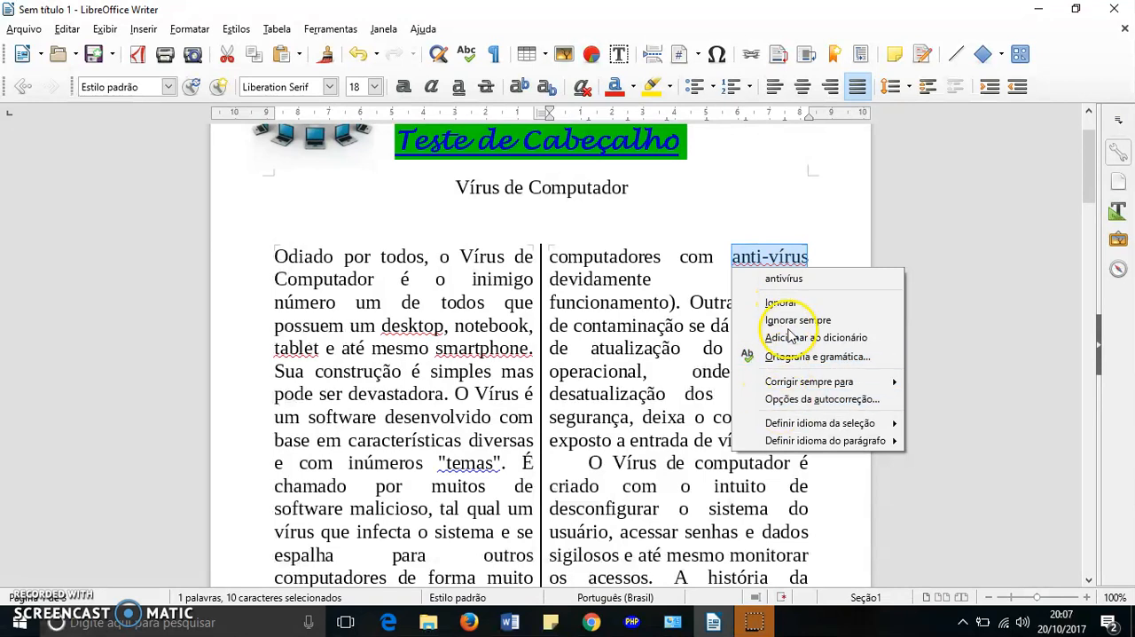
click(765, 201)
scroll(775, 176, up, 2)
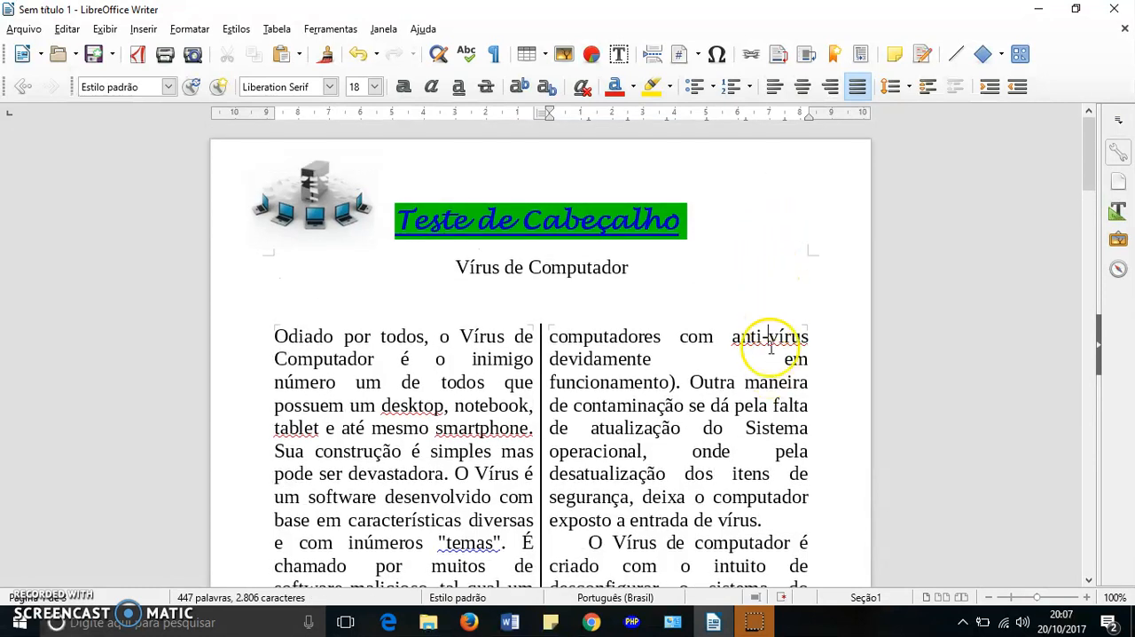
right_click(418, 408)
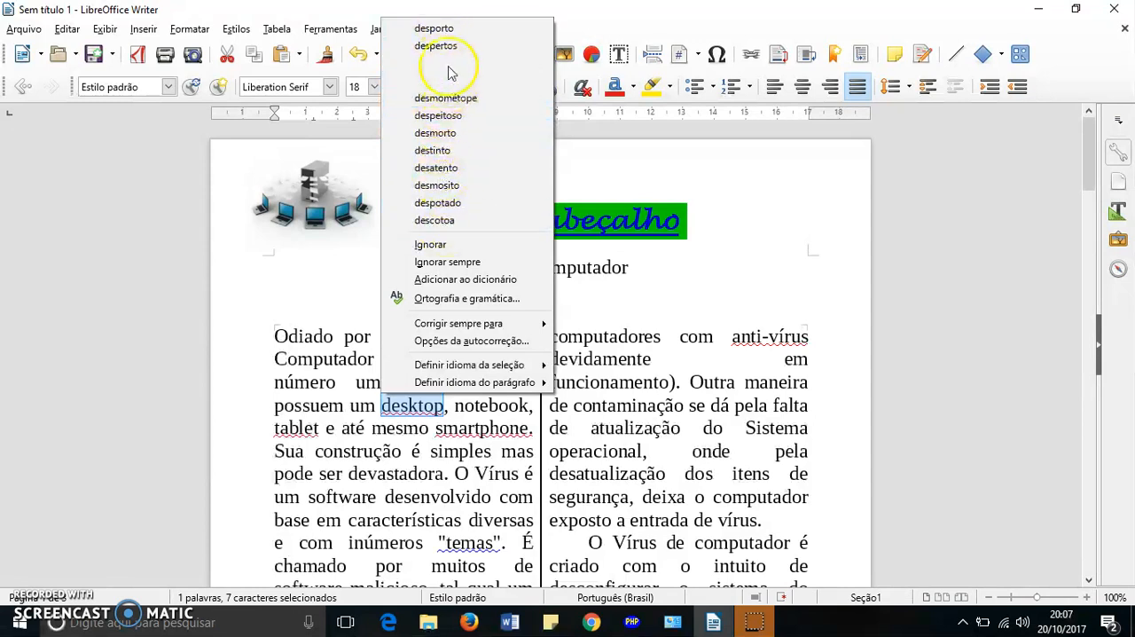
click(638, 286)
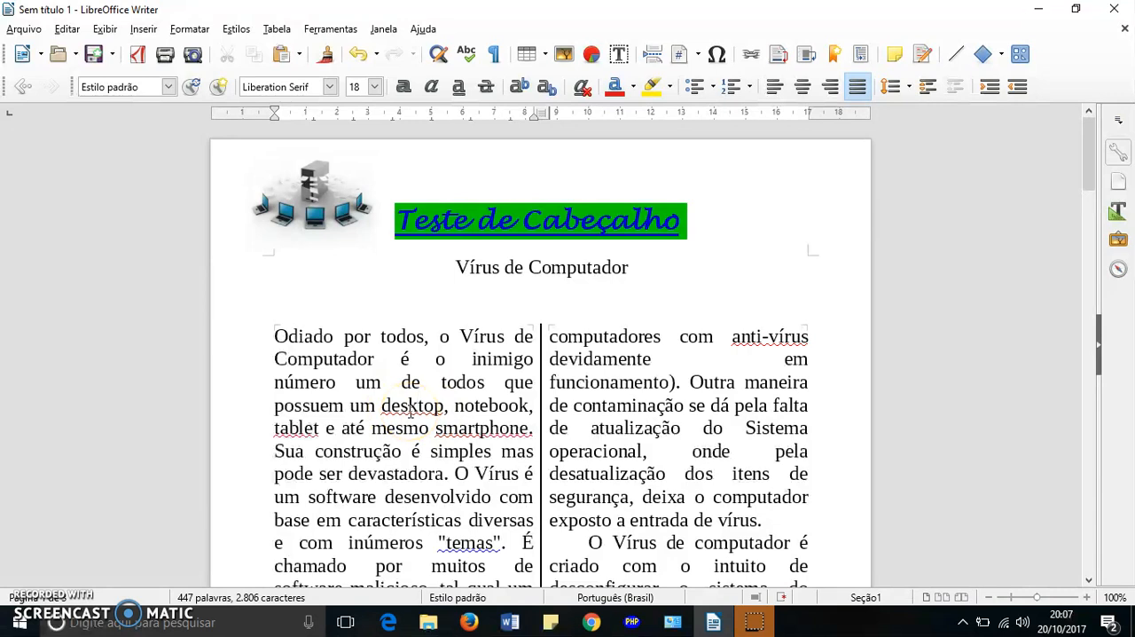
- Add the flagged word "desktop" in the first paragraph to the spelling dictionary
right_click(409, 409)
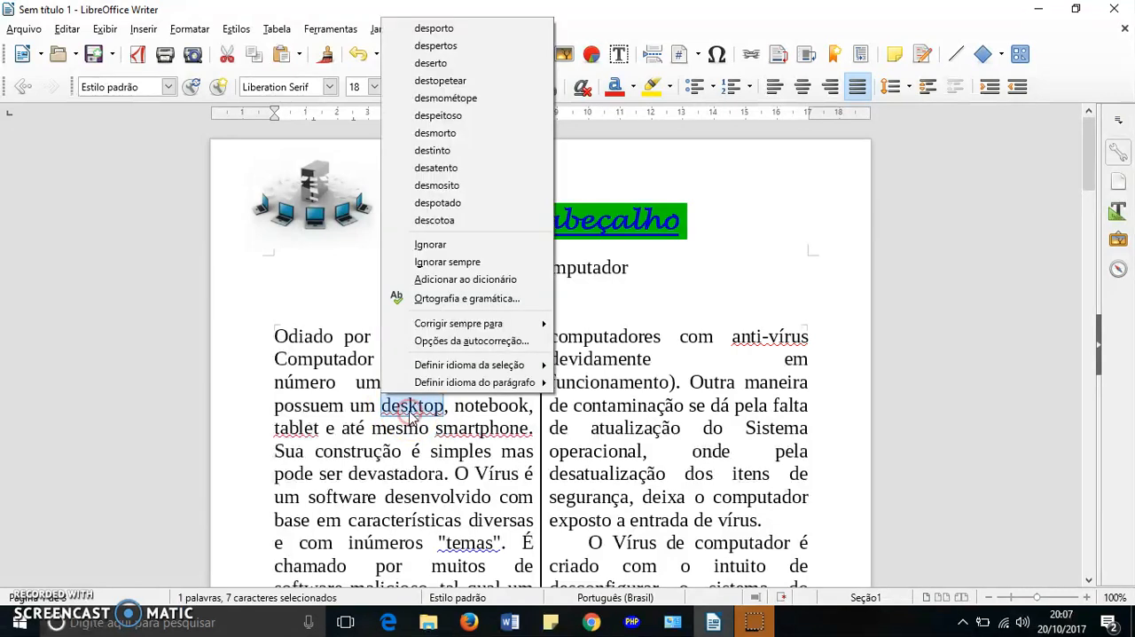
click(466, 280)
click(410, 406)
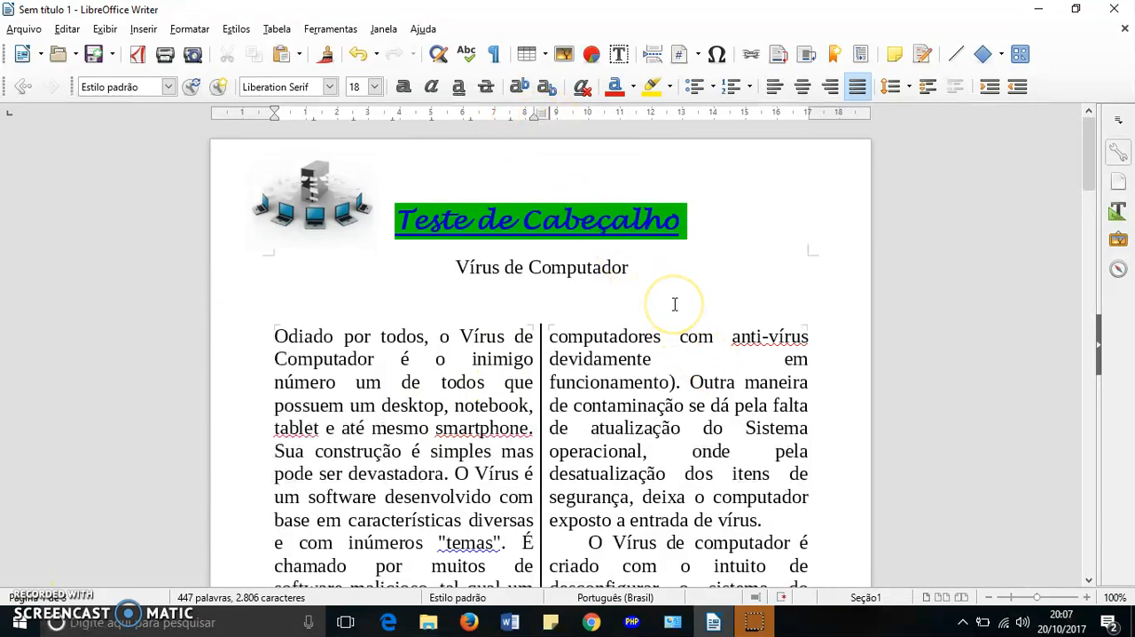
- Run the spelling and grammar check and add the flagged words "tablet" and "smartphone" to the dictionary
click(469, 55)
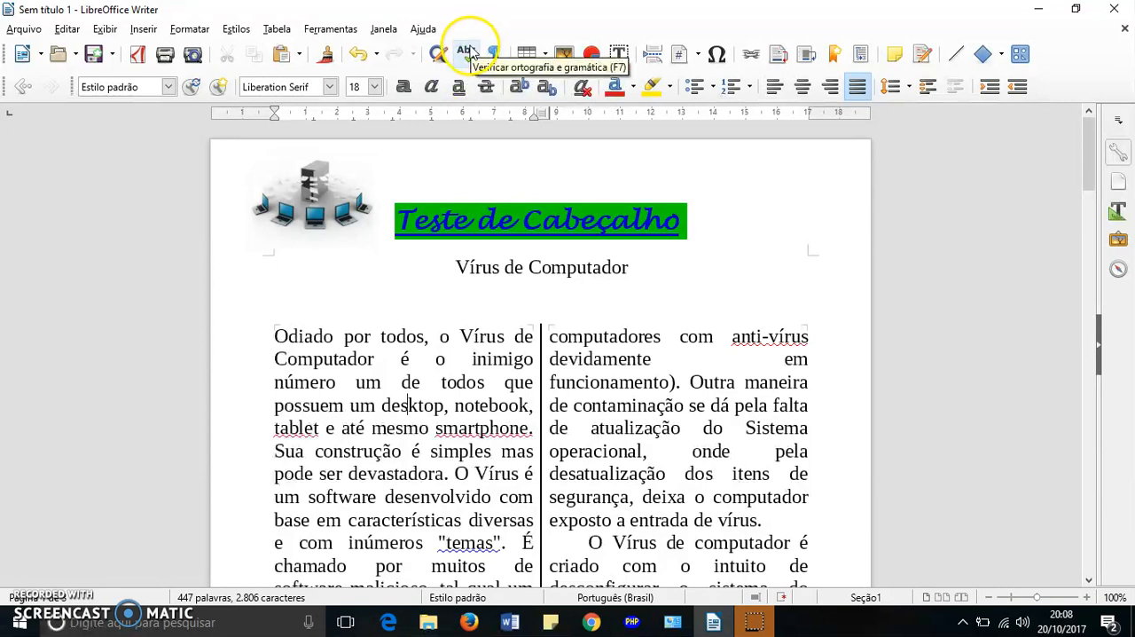
click(468, 55)
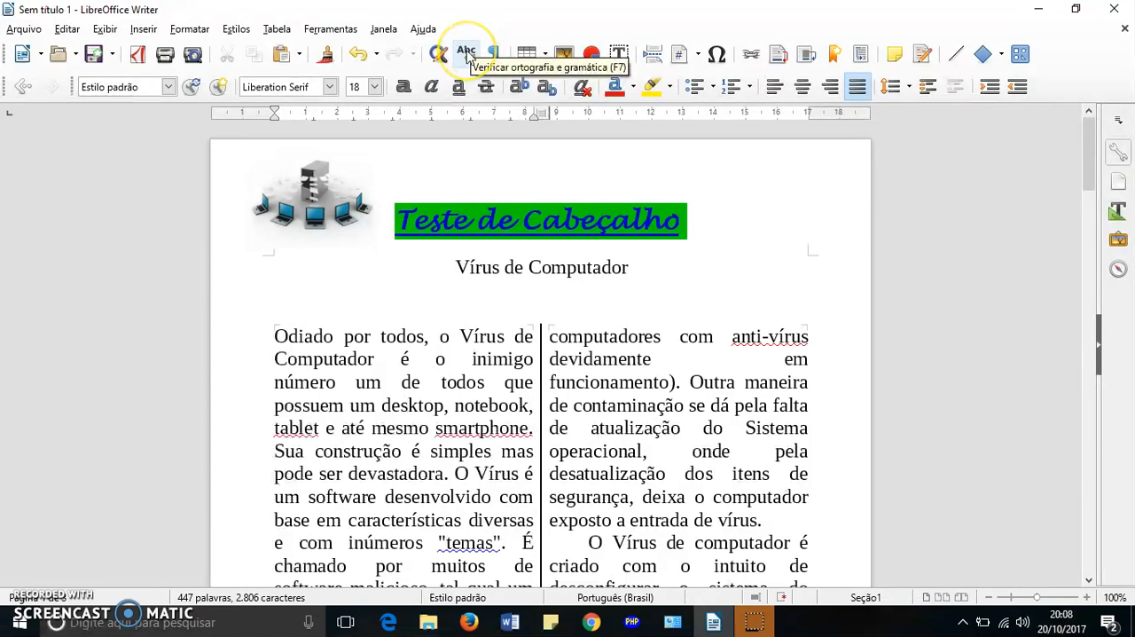
click(468, 55)
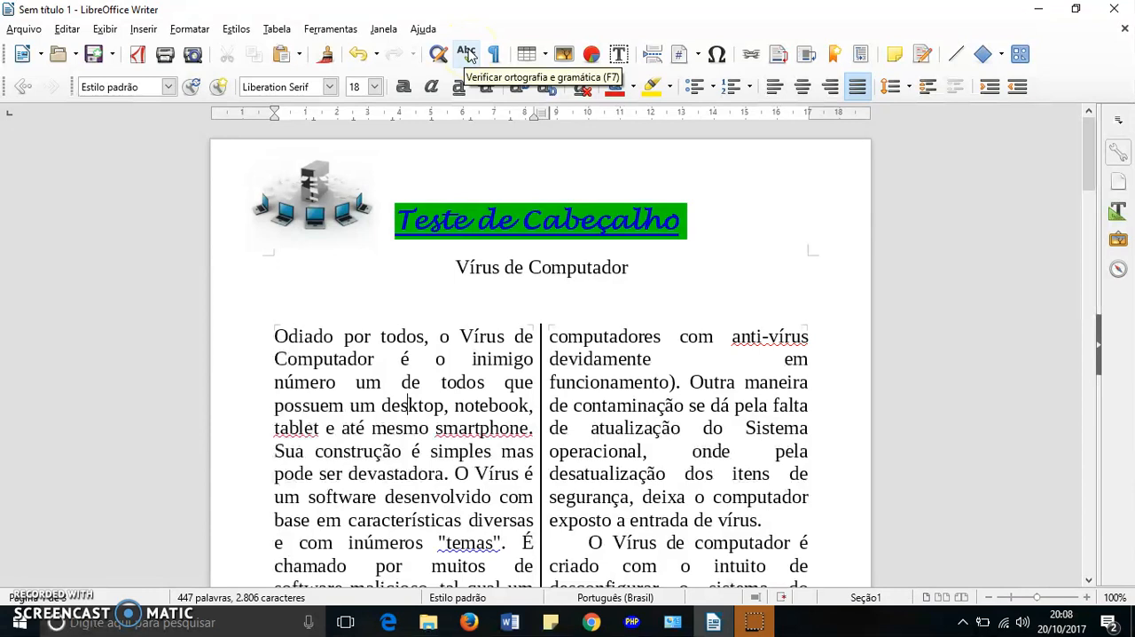
click(320, 30)
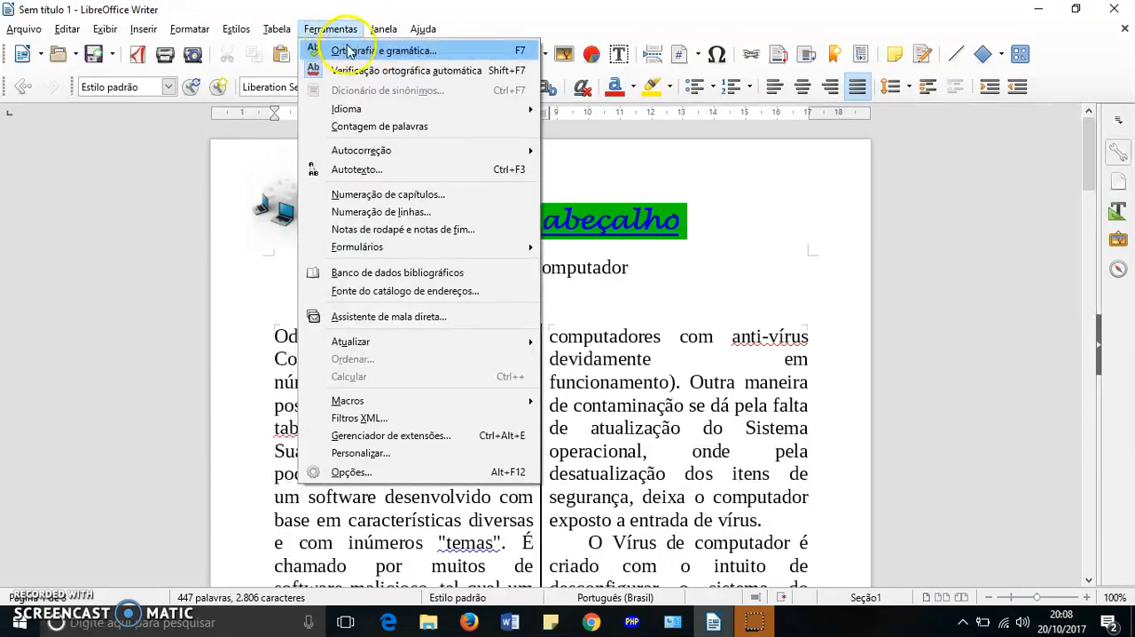
click(402, 51)
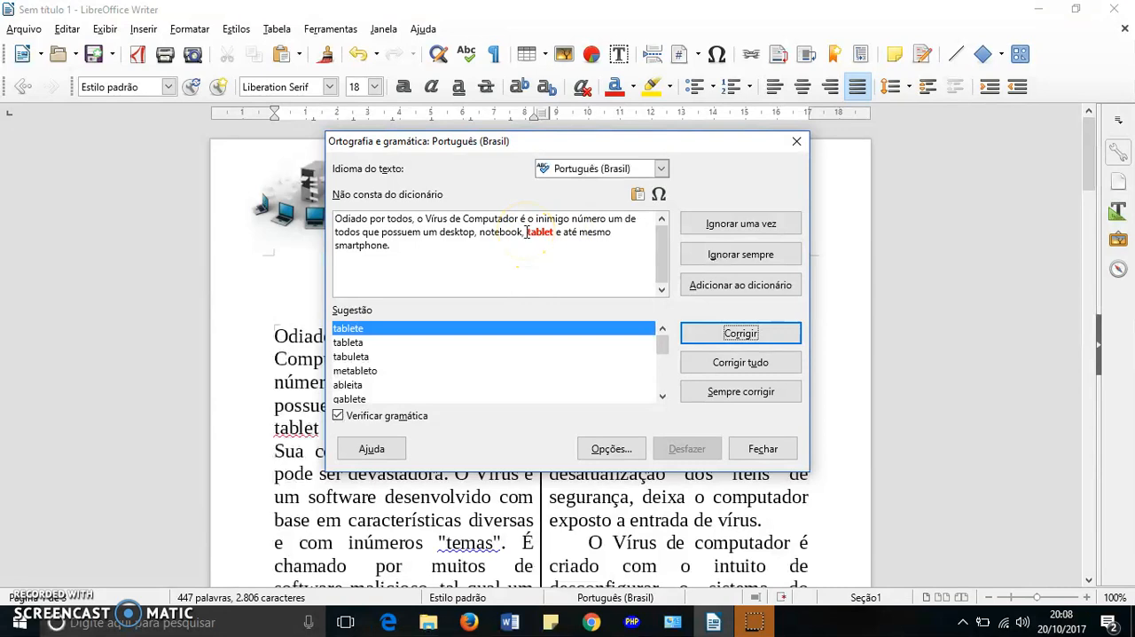
click(535, 231)
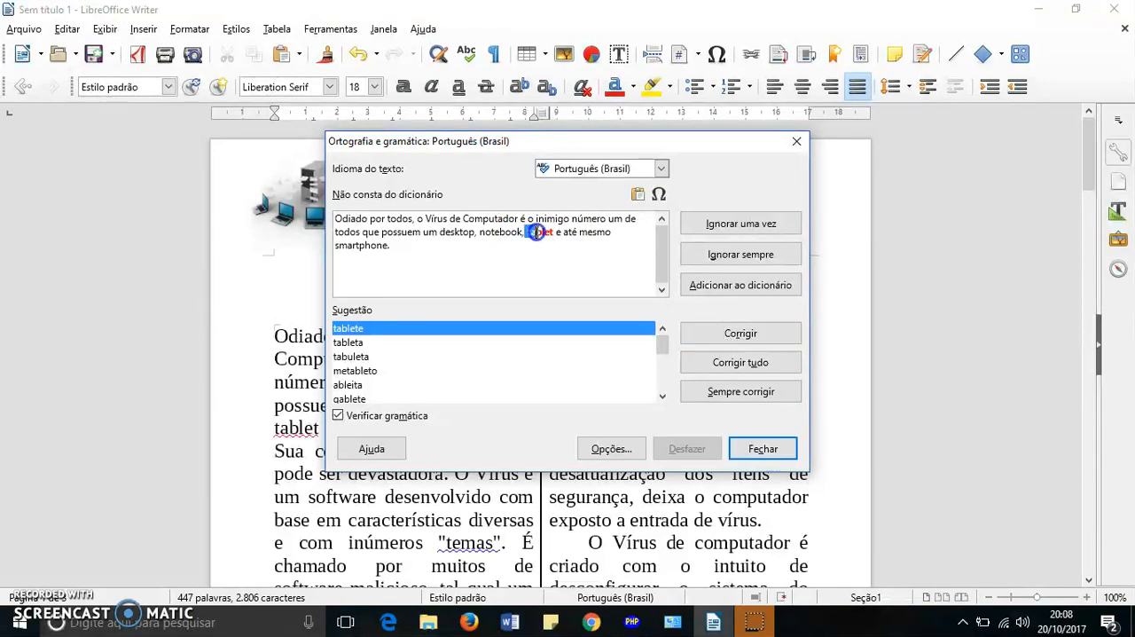
click(558, 258)
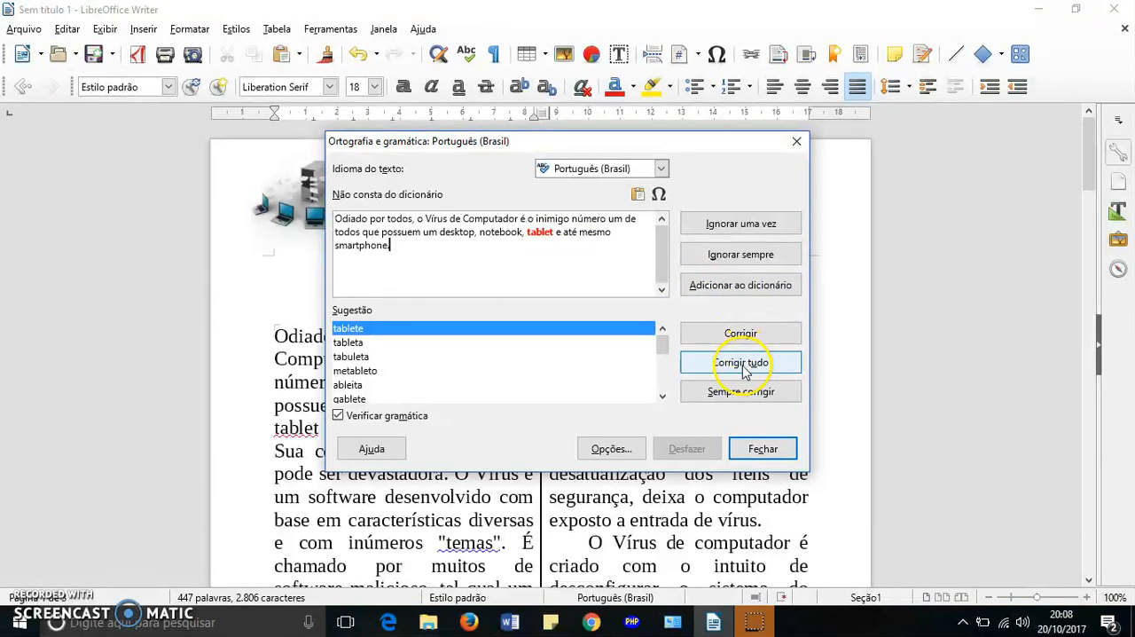
click(735, 284)
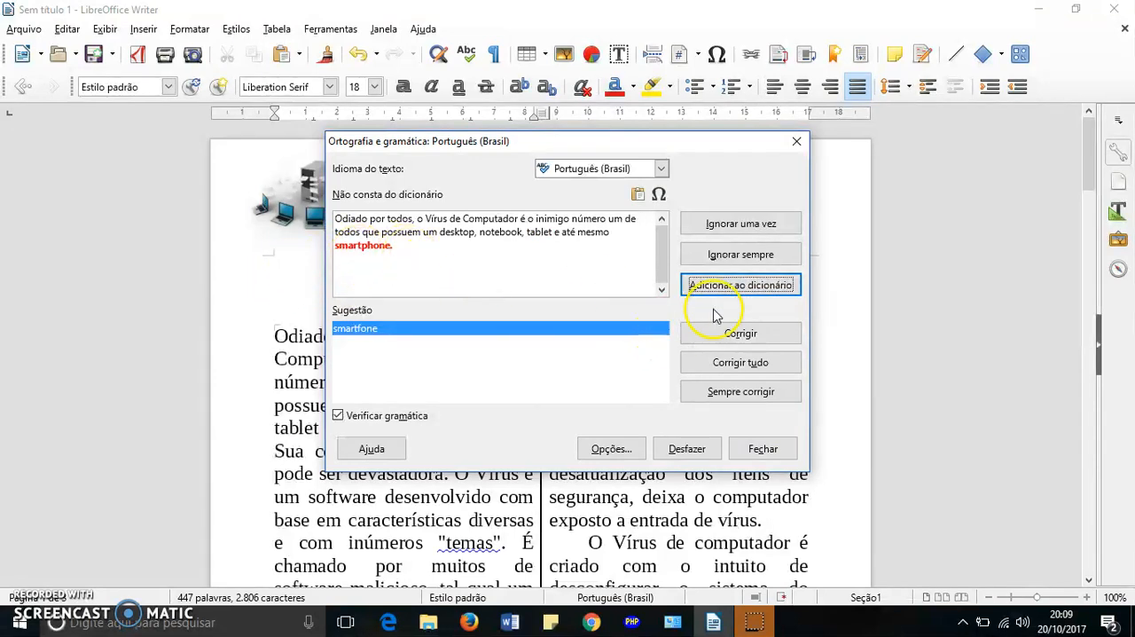
click(758, 285)
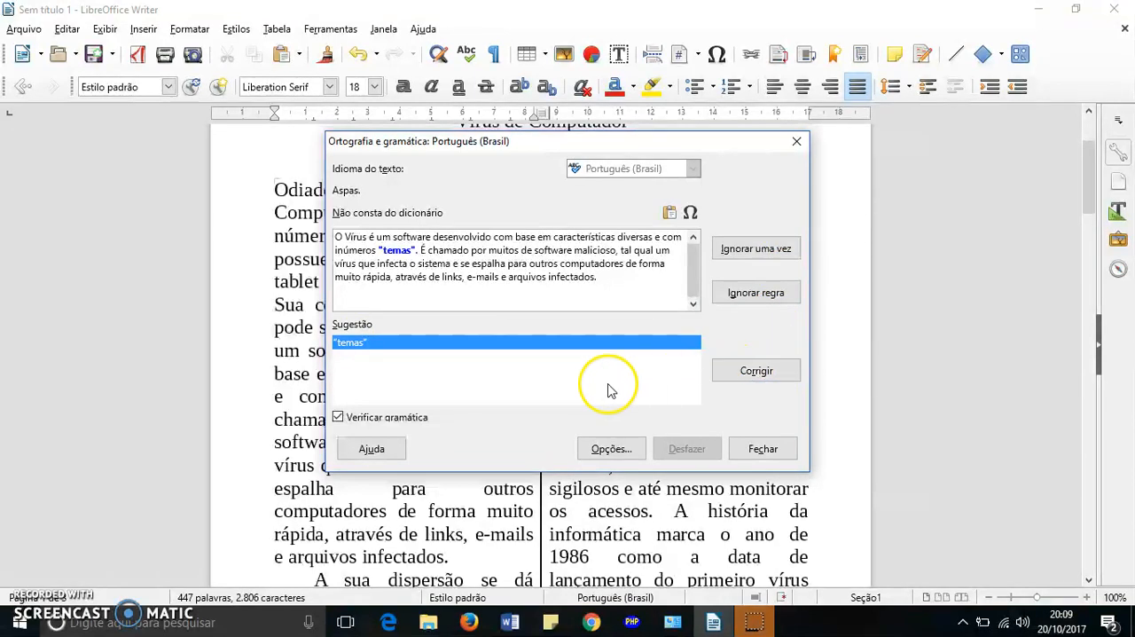
- Accept the suggested corrections for the quotation marks around "temas", "CDs" for "Cds", and "antivírus" for "anti-vírus"
click(757, 372)
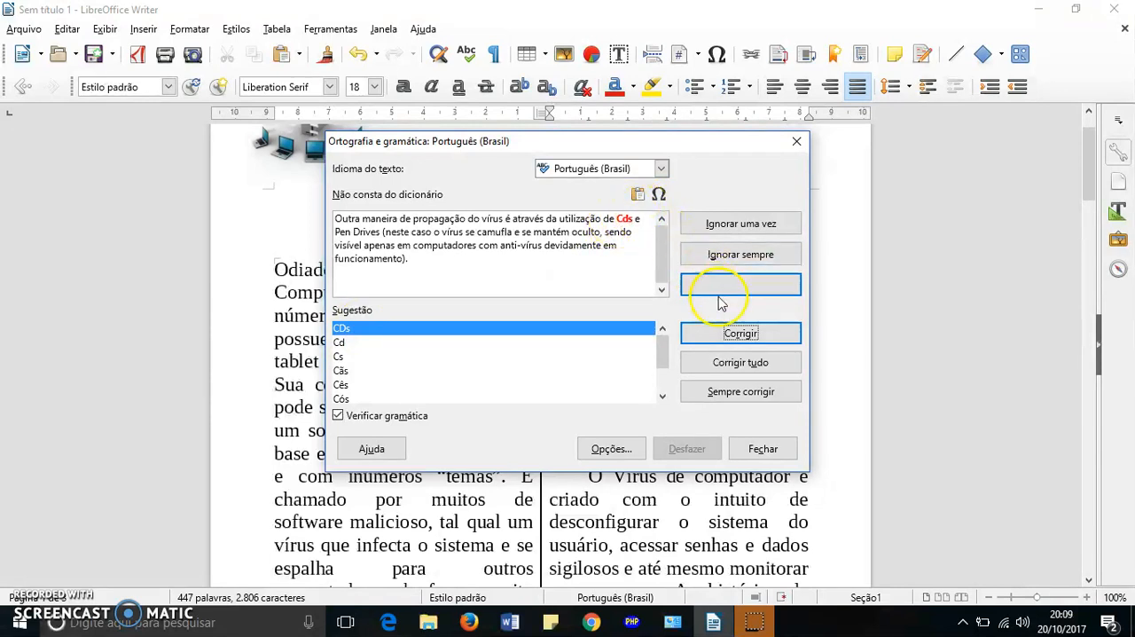
click(739, 337)
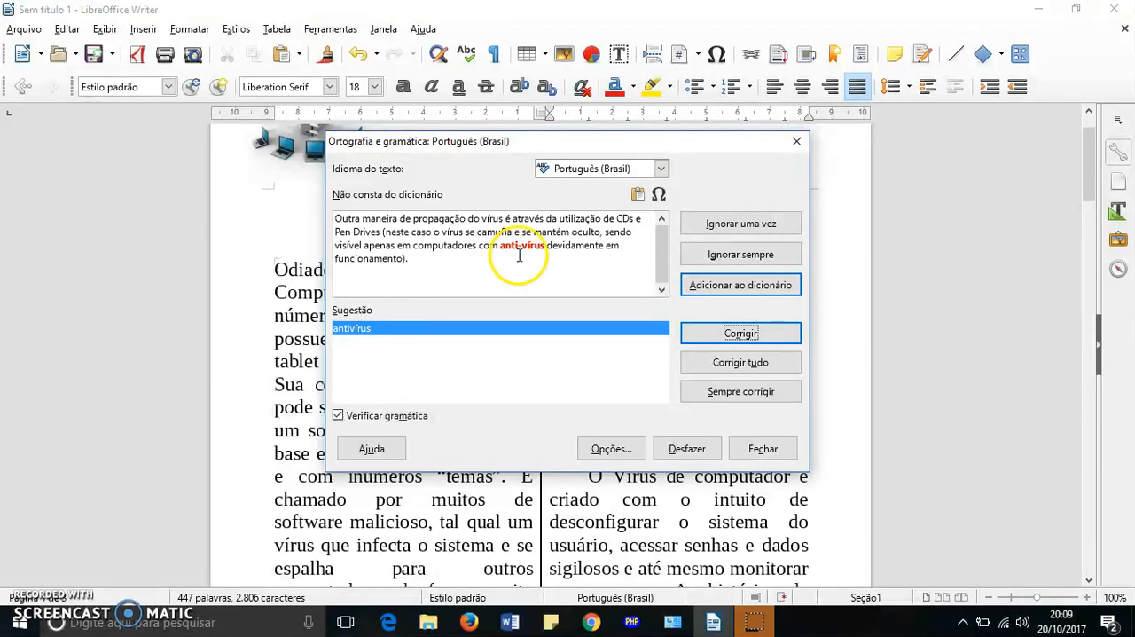
drag(500, 246, 540, 247)
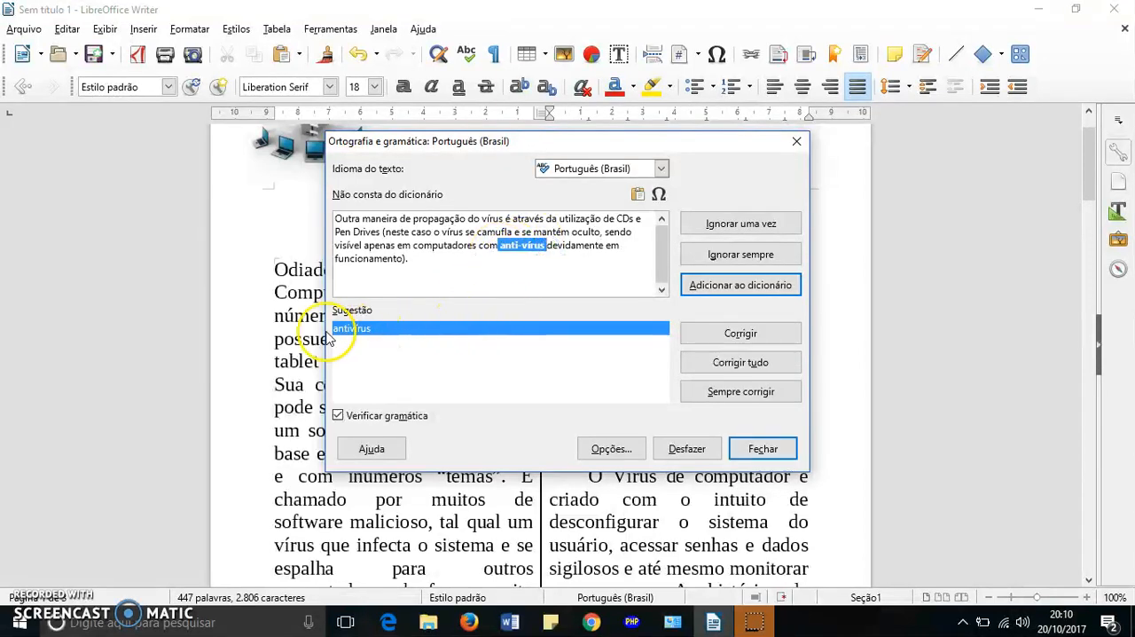
click(742, 341)
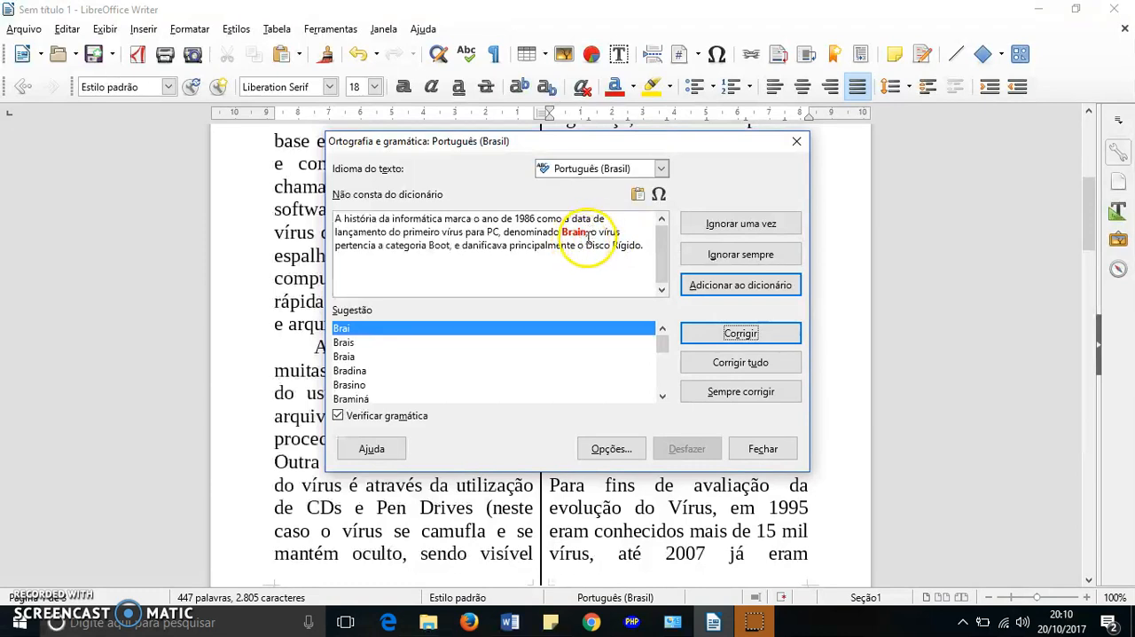
- Add the flagged word "Brain" to the dictionary, end the spelling check and look over the corrected text
click(750, 293)
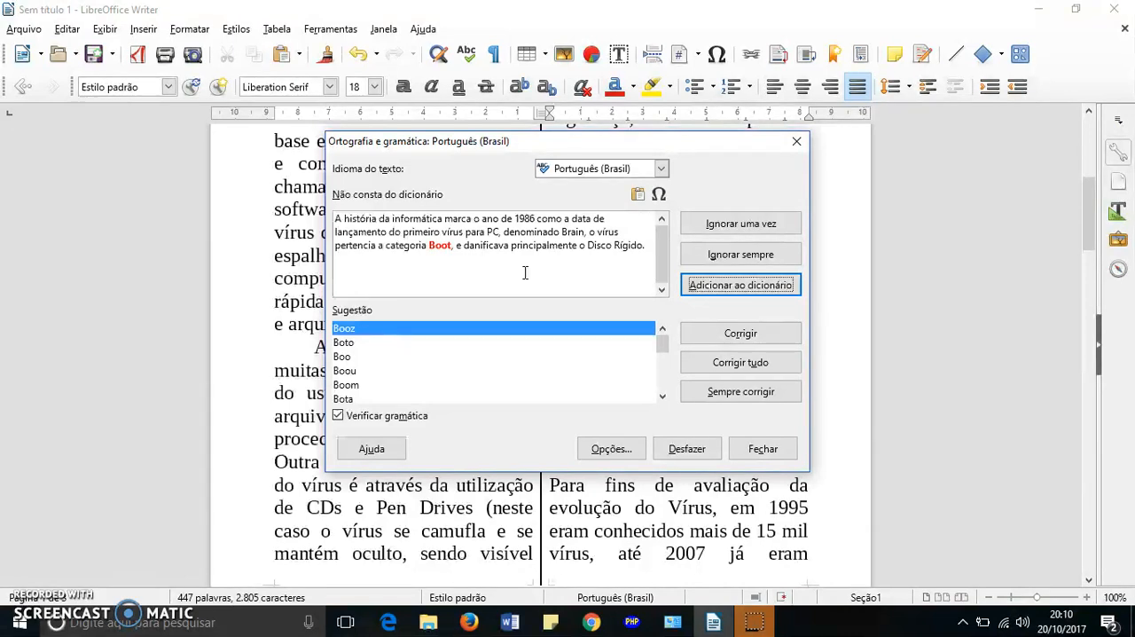
click(775, 450)
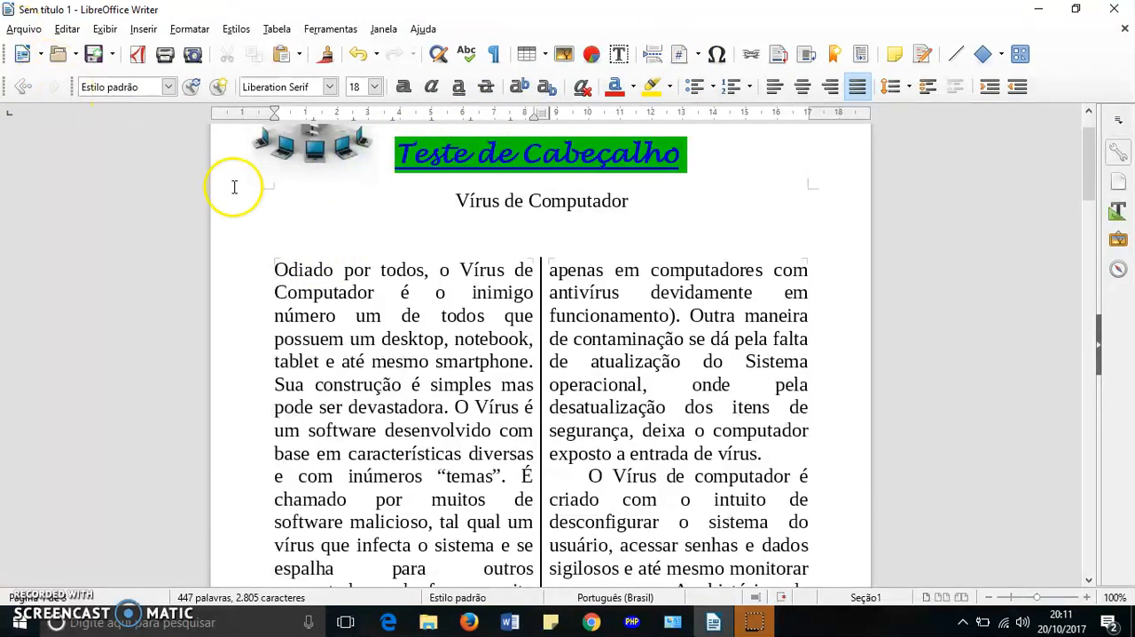
scroll(327, 243, down, 3)
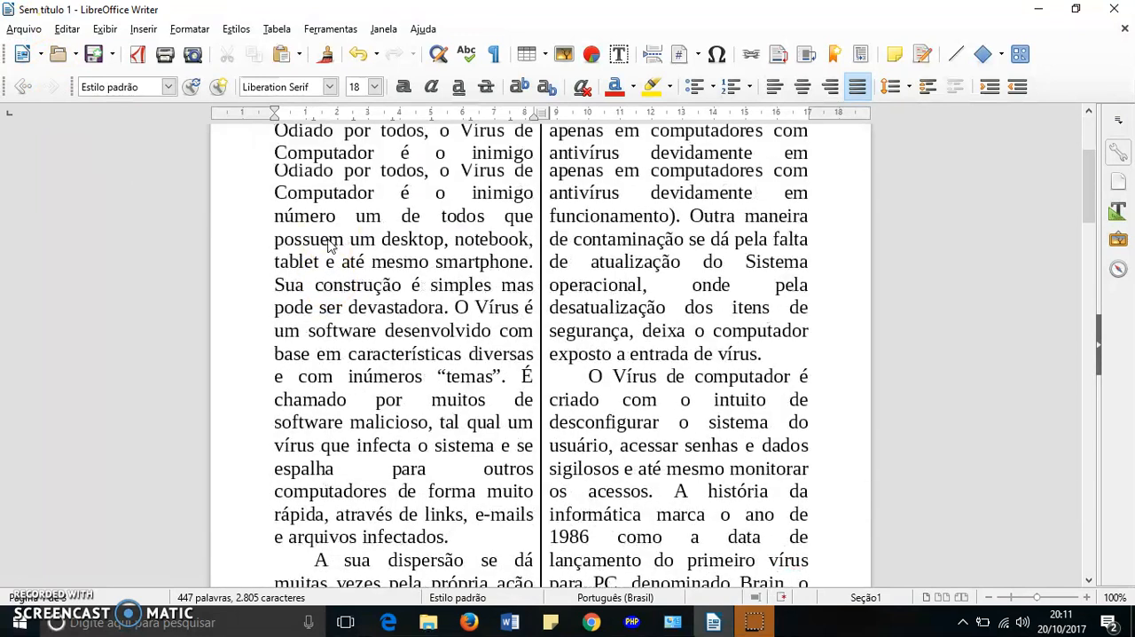
scroll(327, 243, up, 3)
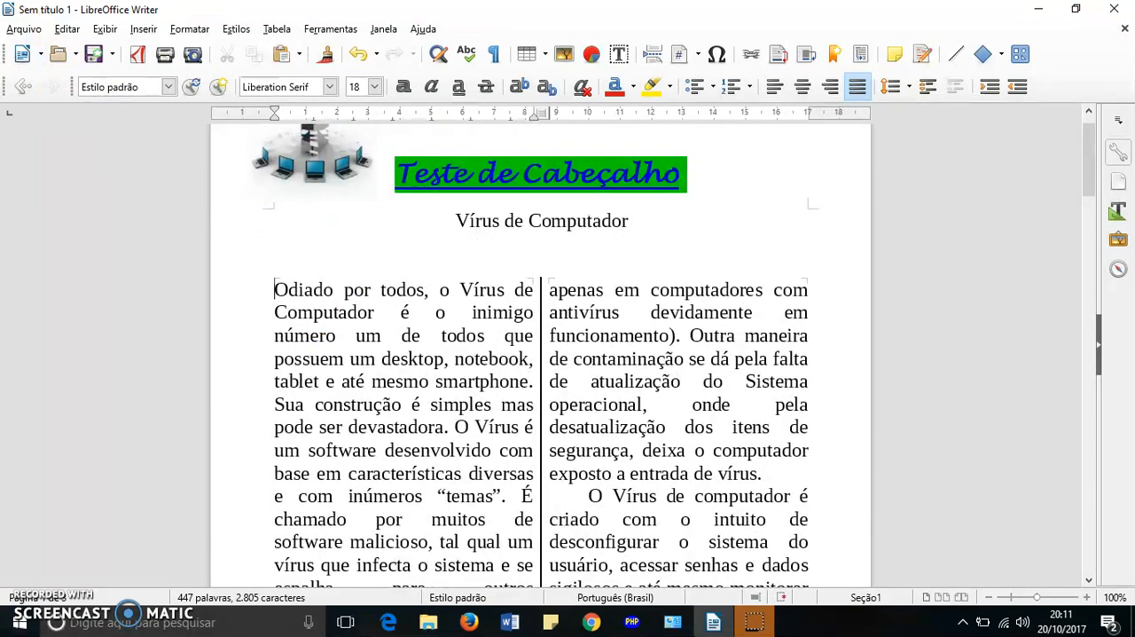
- View the document's pages in print preview and return to the normal editing view
click(24, 29)
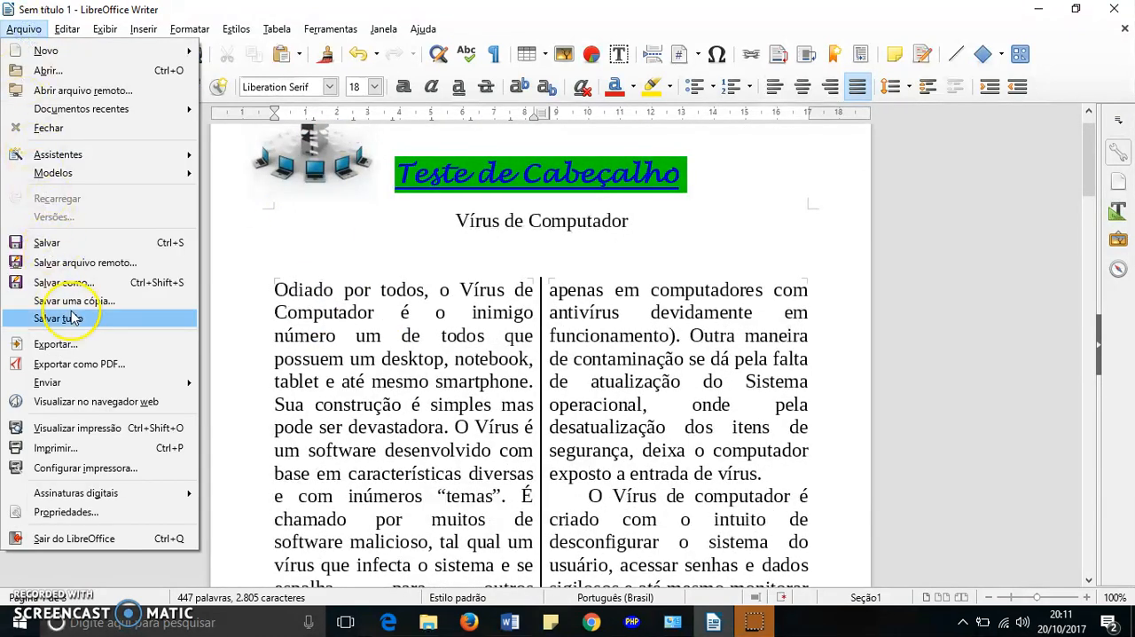
click(80, 429)
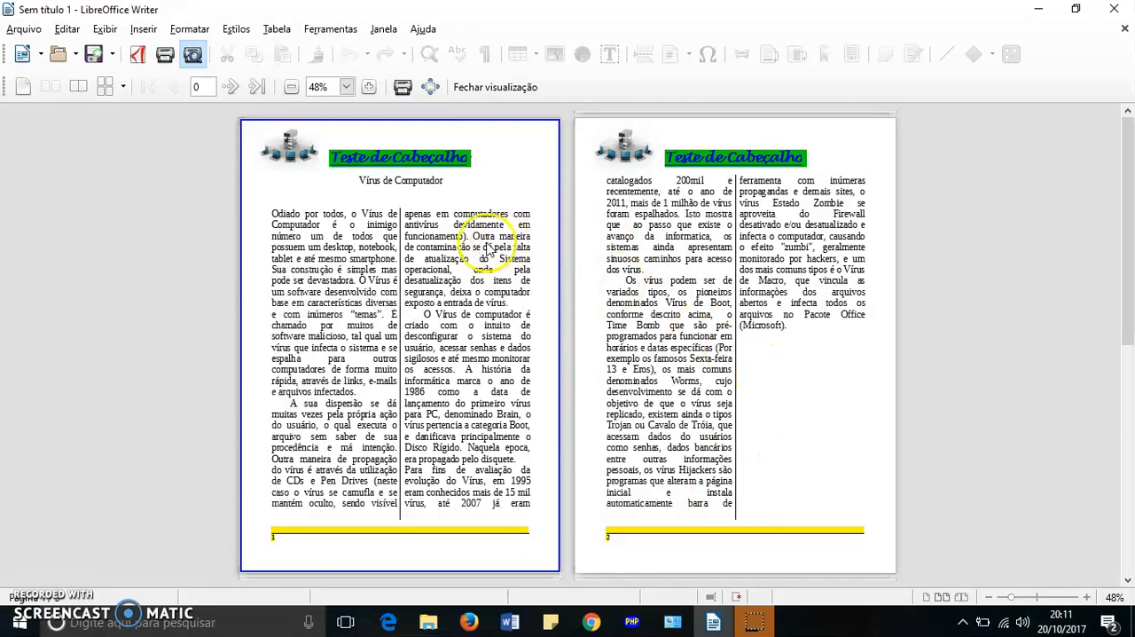
click(482, 91)
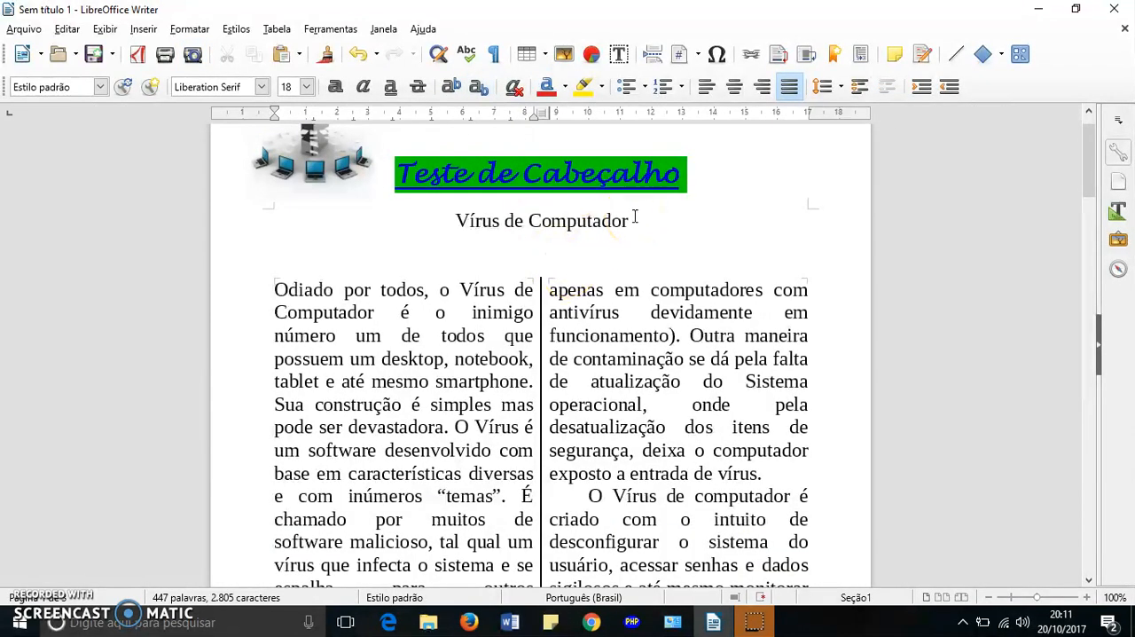
- View the print settings for printer, page range and number of copies, and cancel without printing
click(638, 228)
click(24, 29)
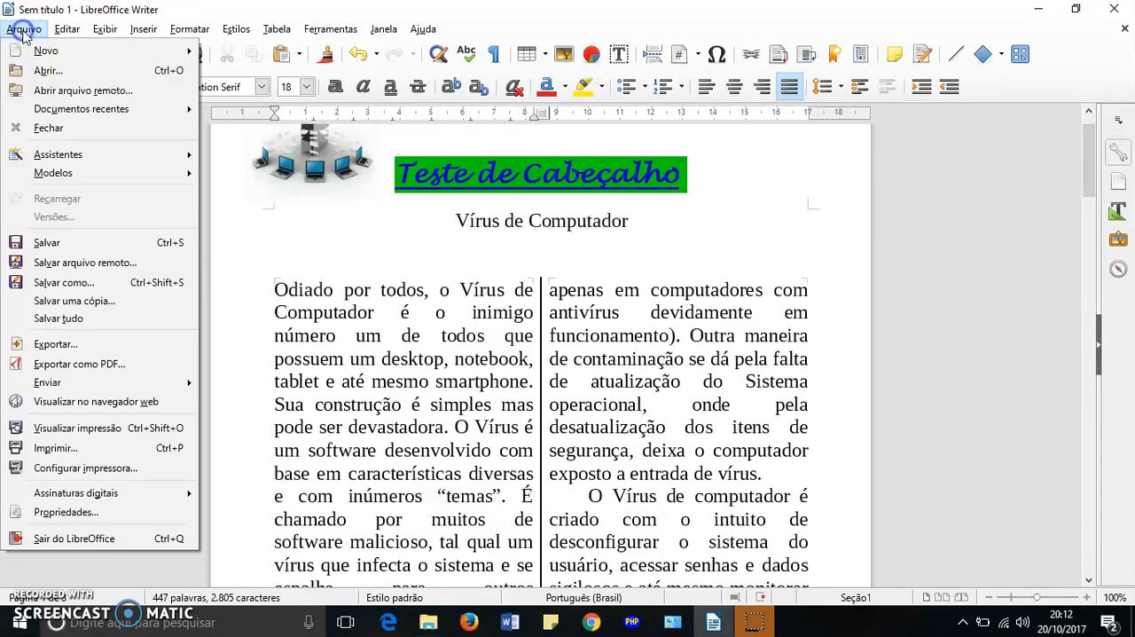
click(57, 450)
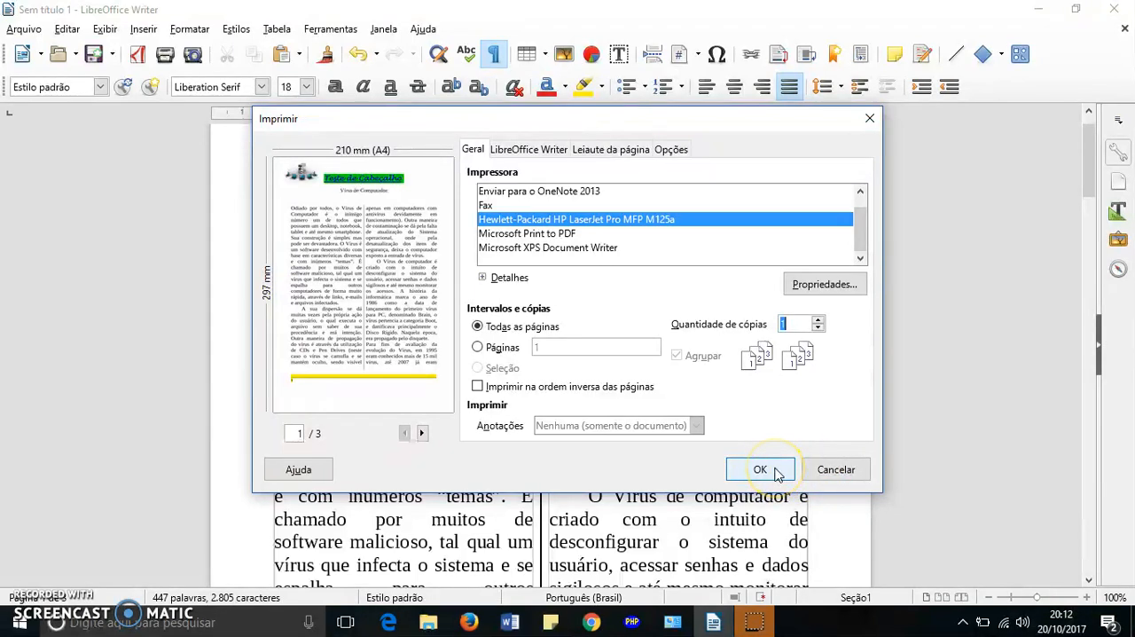
click(839, 475)
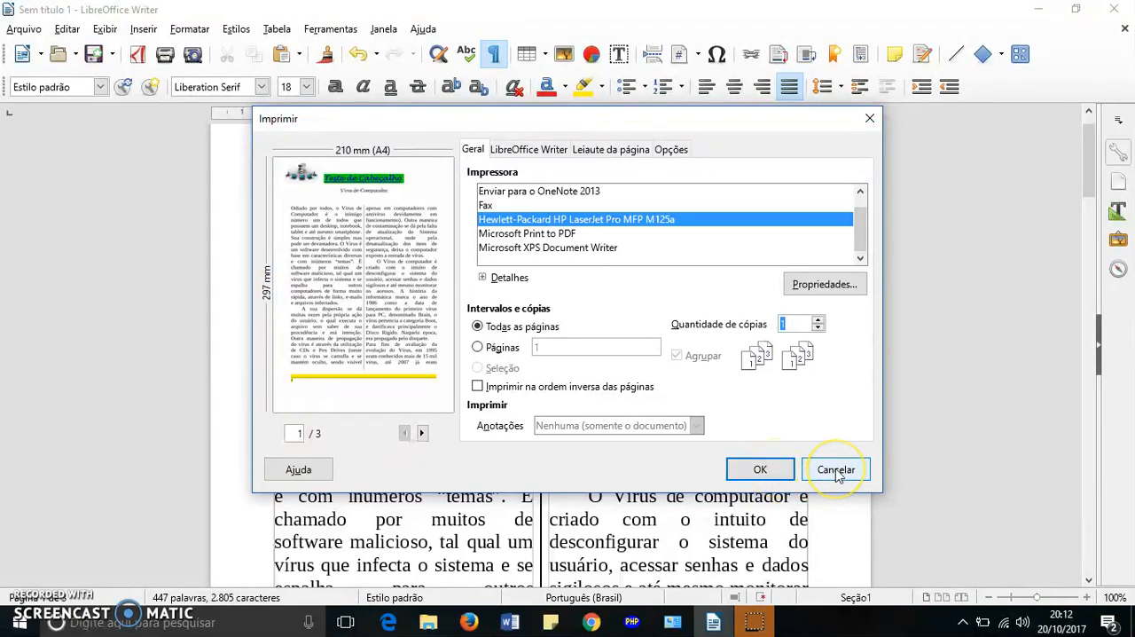
click(838, 475)
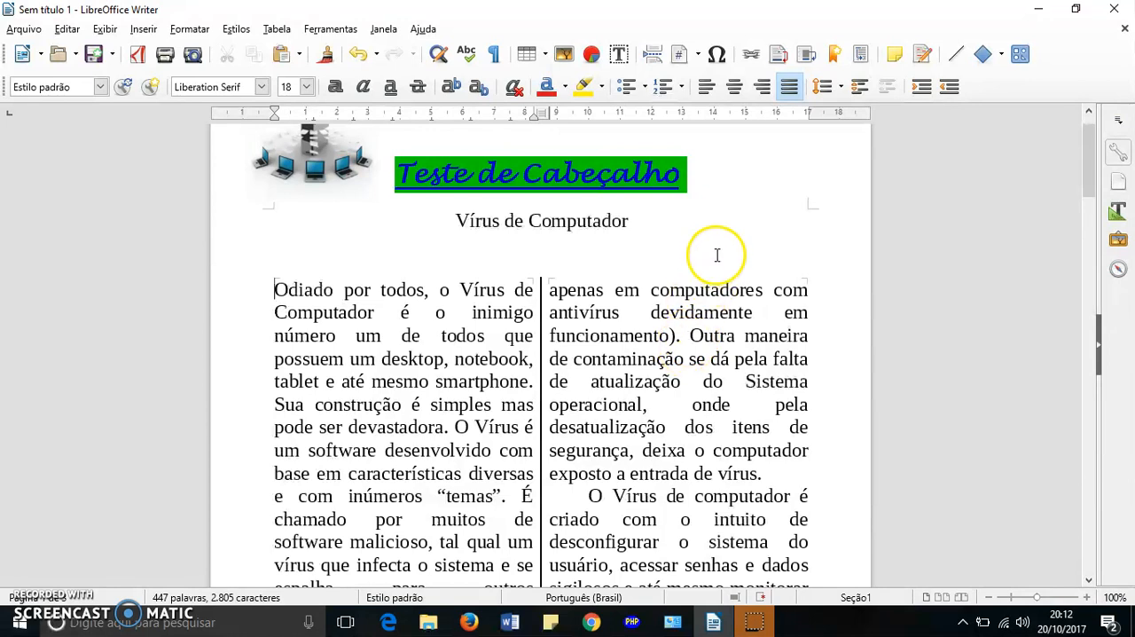
- Review the title "Vírus de Computador" and the two-column body text by highlighting them, and view the source article in Chrome before returning to Writer
scroll(669, 245, up, 2)
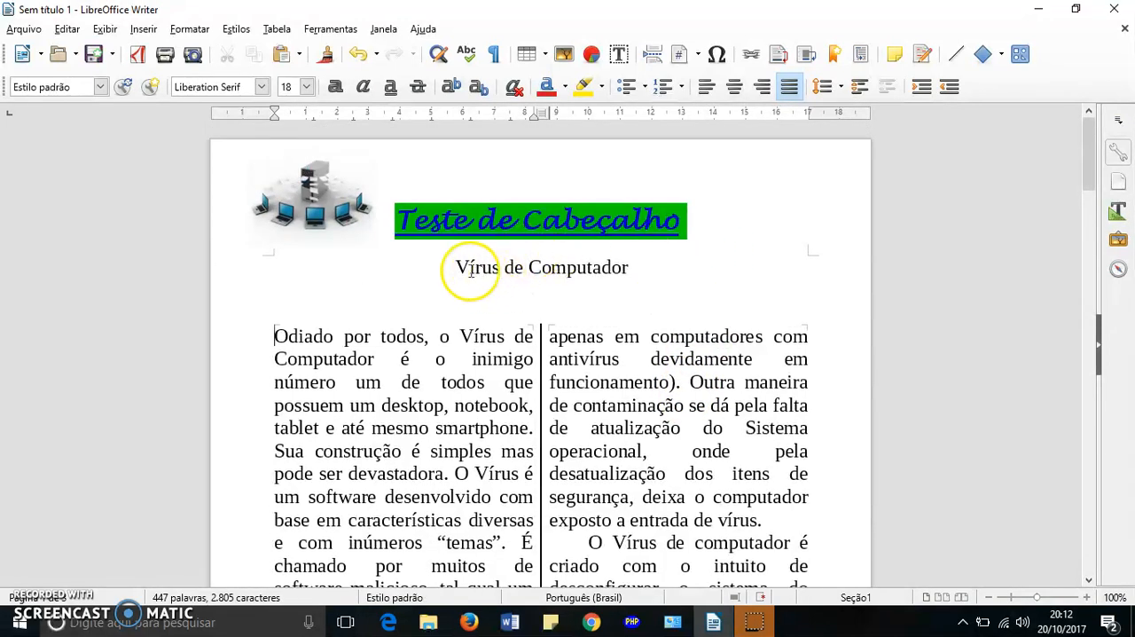
drag(444, 267, 657, 270)
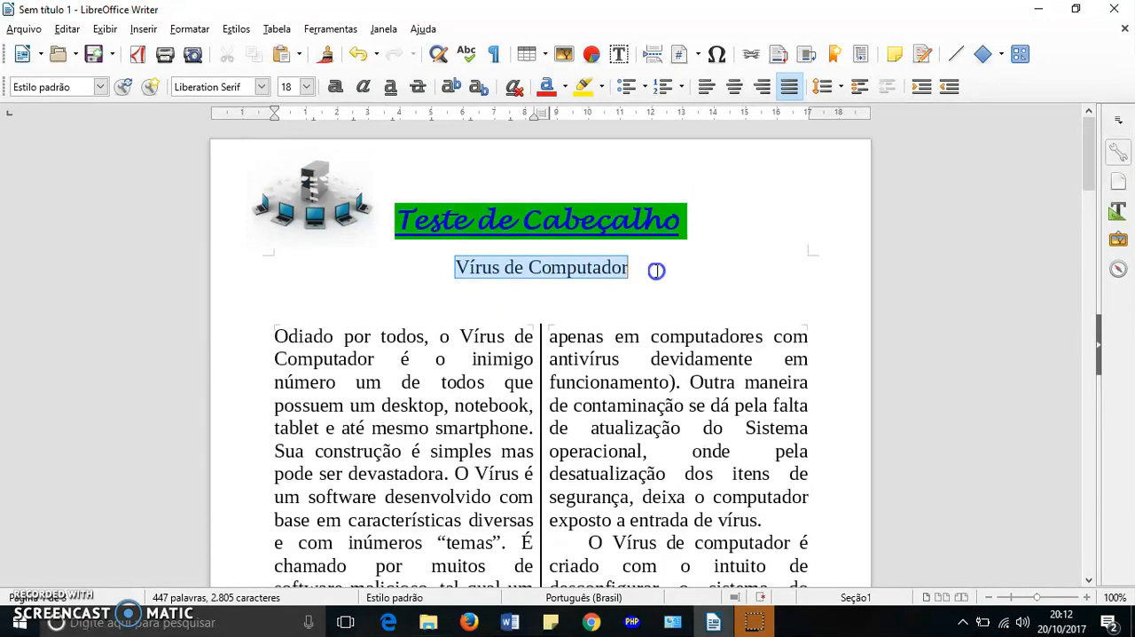
scroll(626, 266, down, 9)
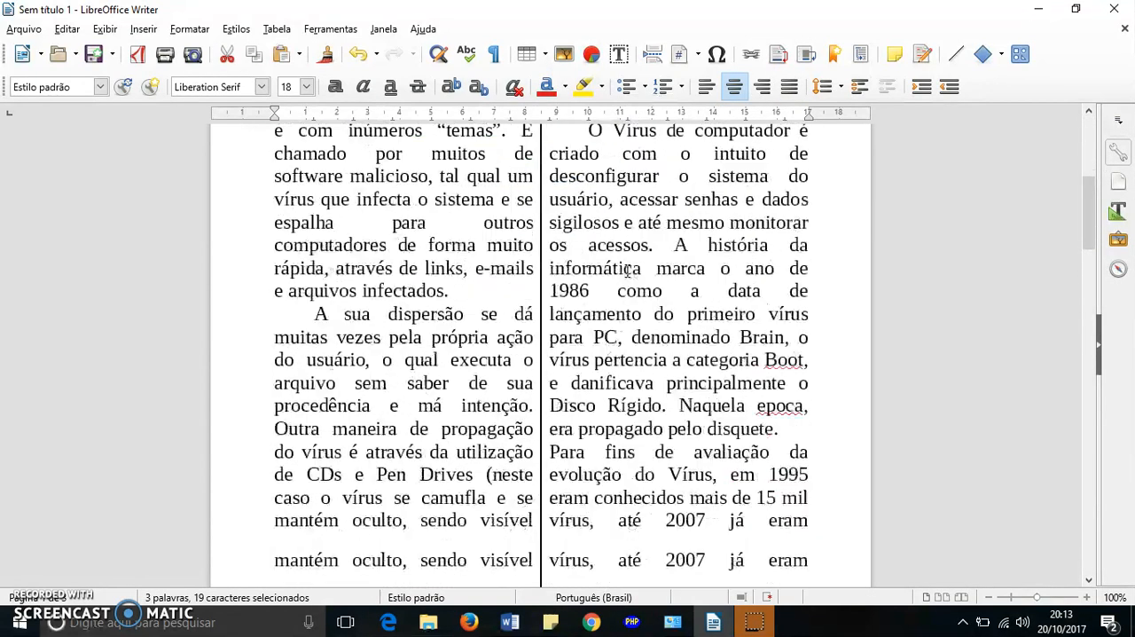
scroll(627, 270, down, 4)
scroll(627, 270, up, 10)
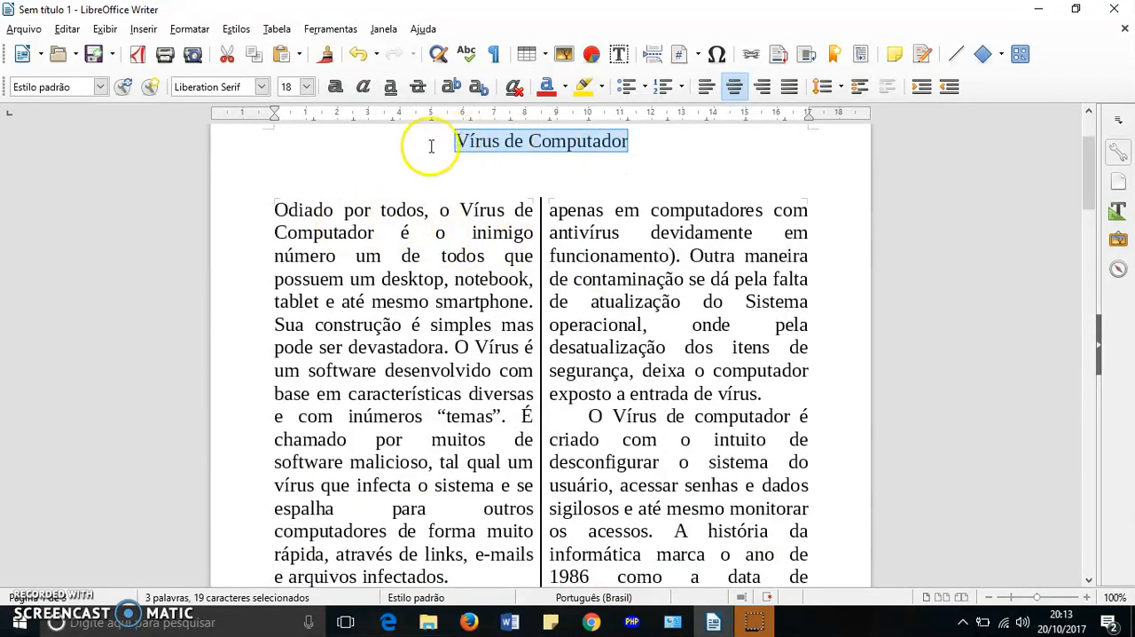
drag(273, 210, 813, 486)
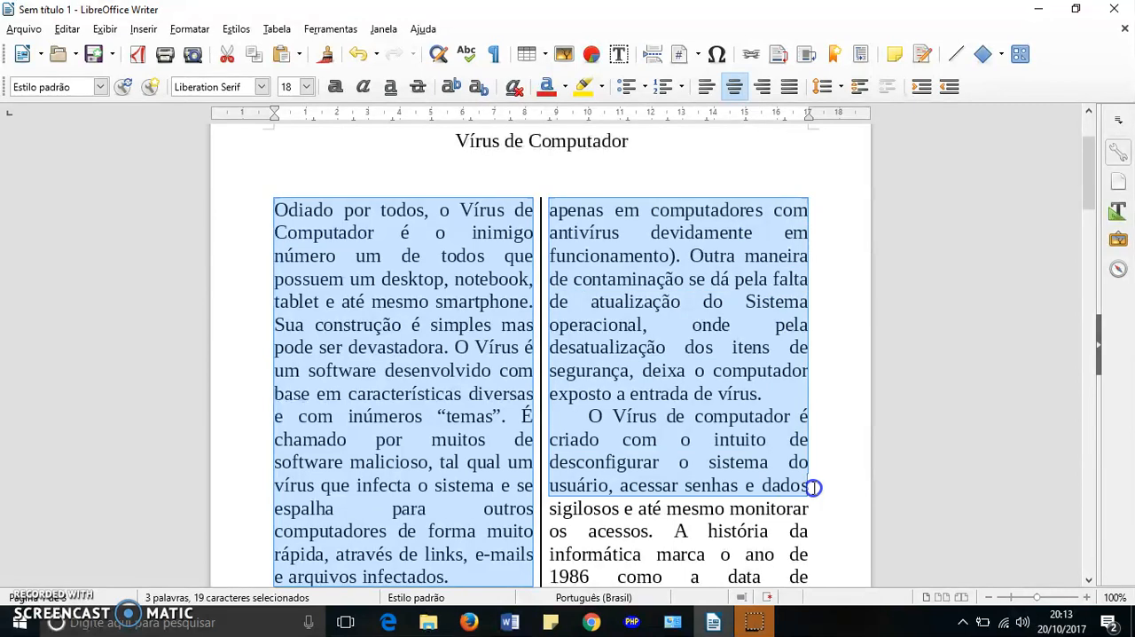
drag(813, 486, 813, 486)
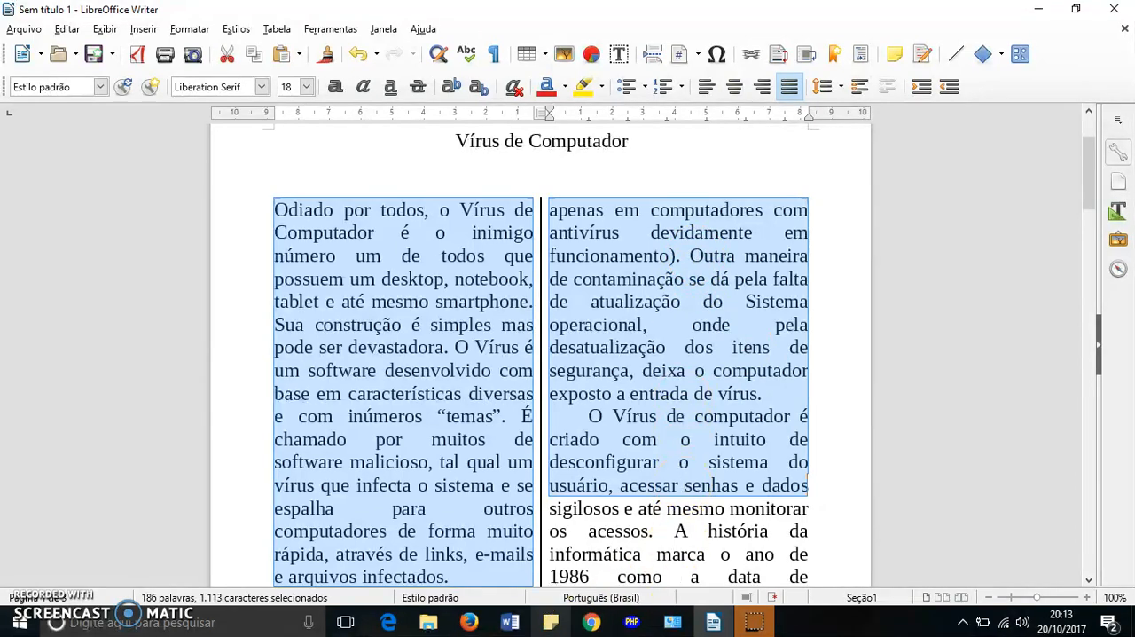
click(590, 622)
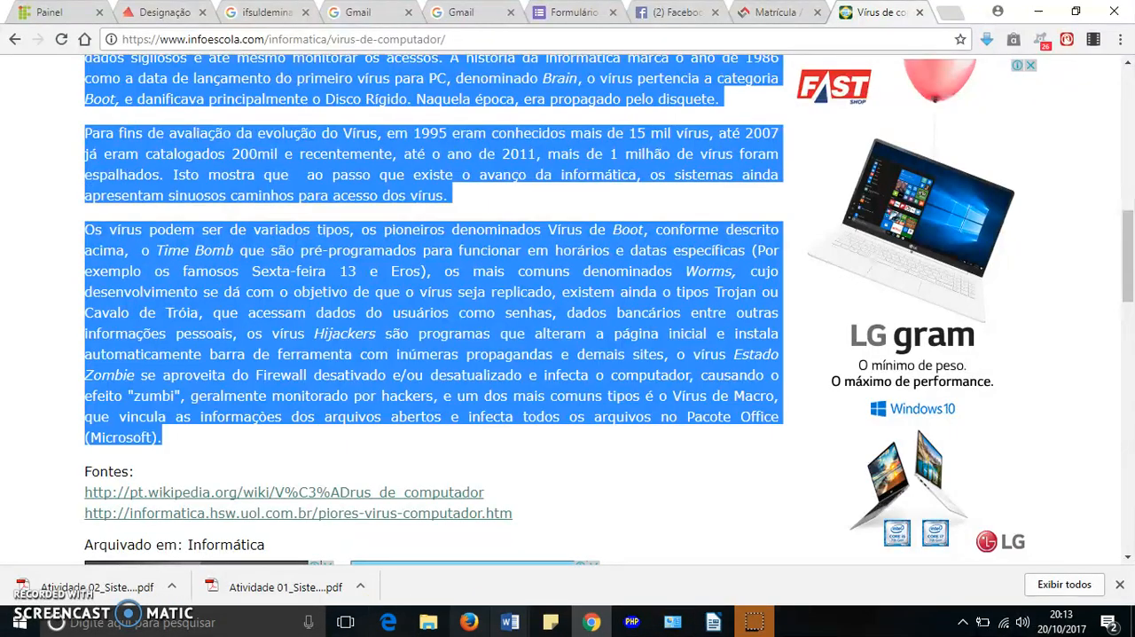
click(713, 622)
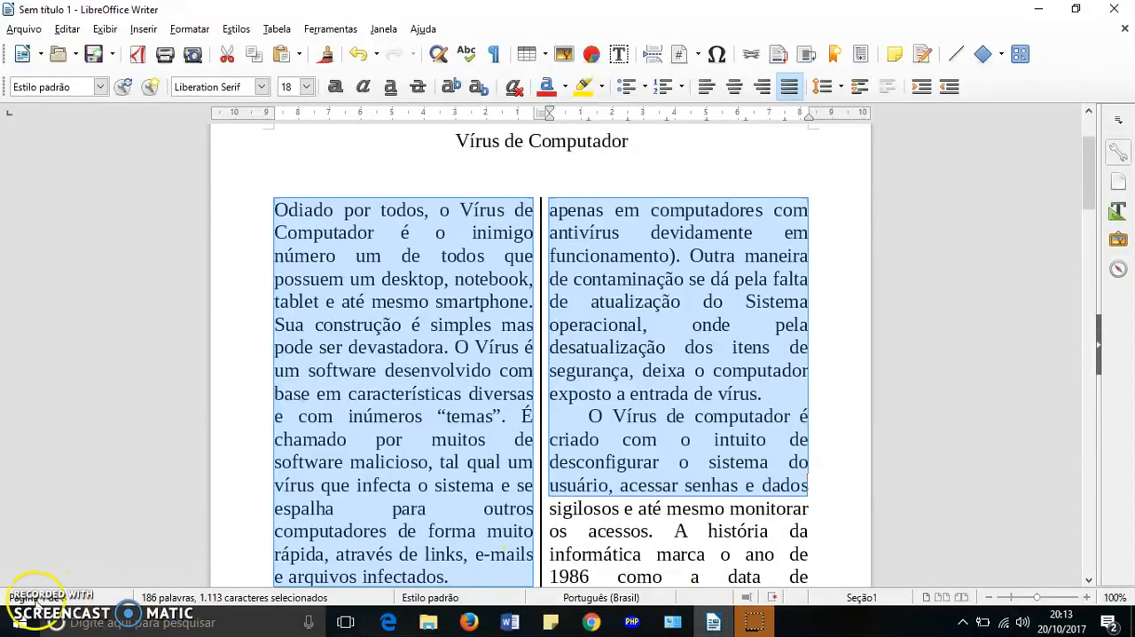